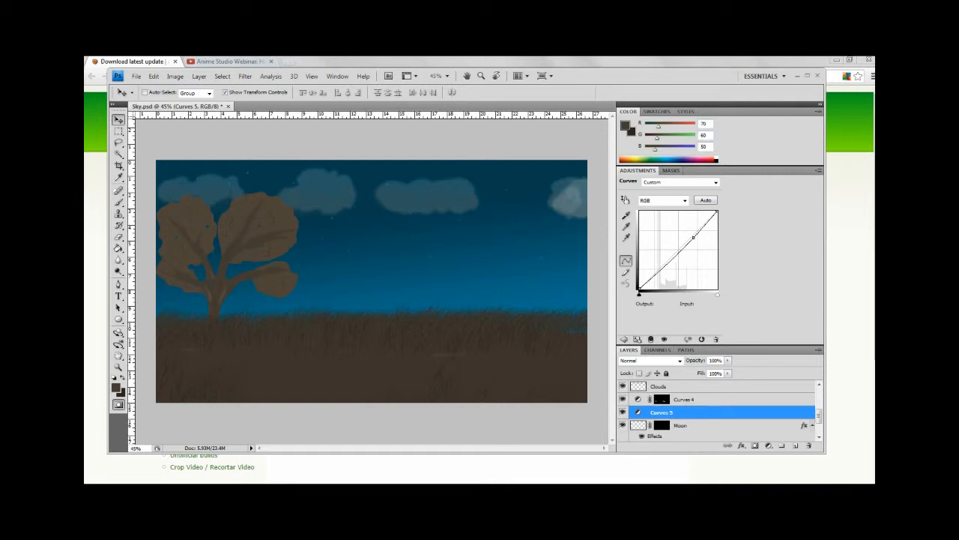
# Maximize the Photoshop window and open the recent file Cane Field.psd
pyautogui.click(807, 75)
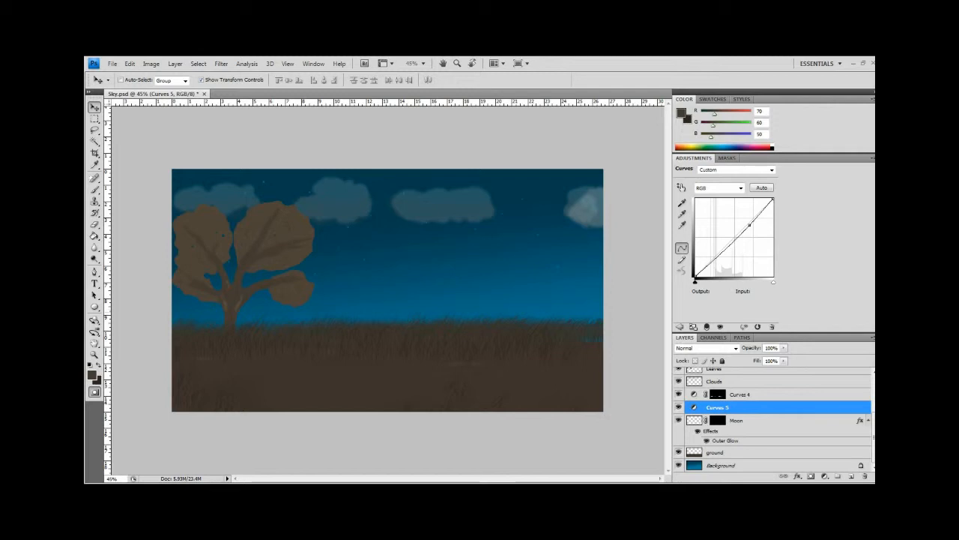
pyautogui.click(111, 63)
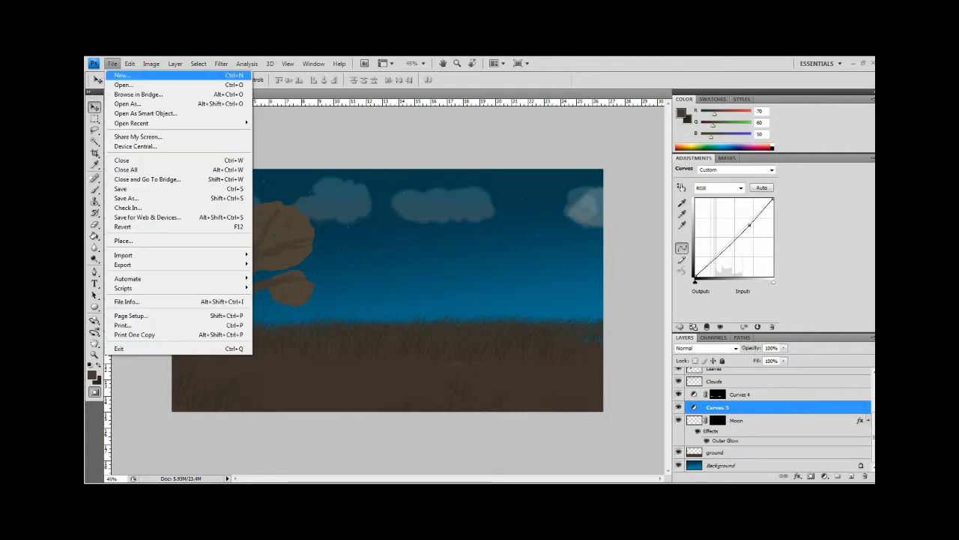
pyautogui.moveTo(131, 123)
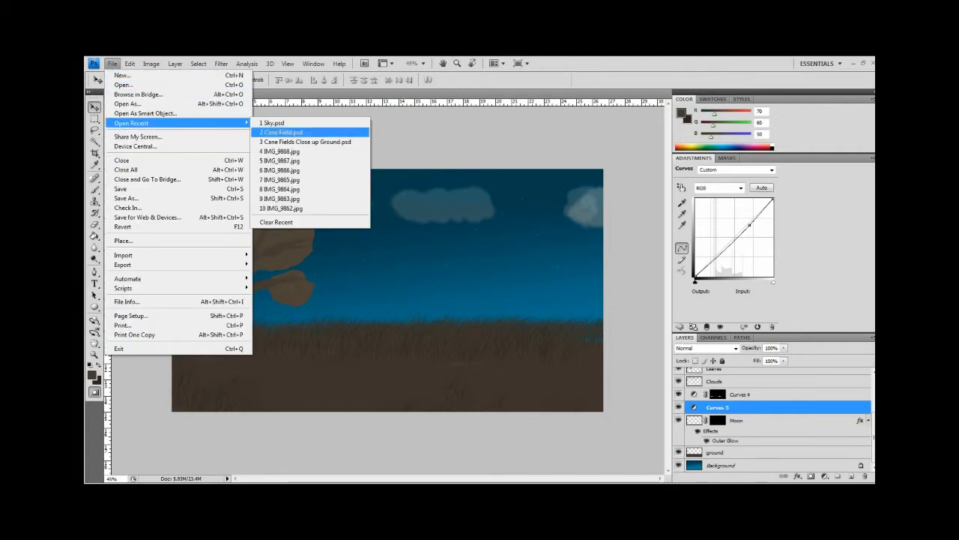
pyautogui.click(281, 132)
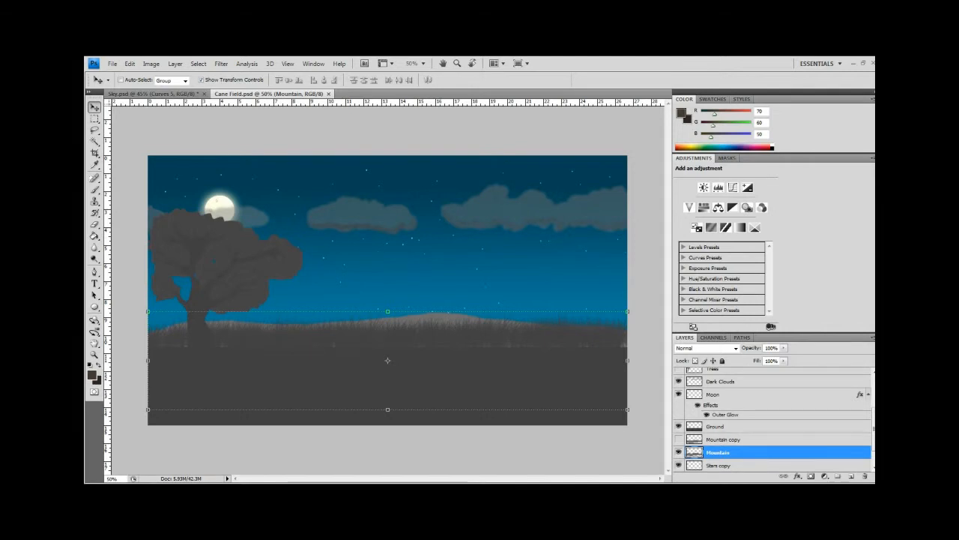
# Activate the Rectangular Marquee tool and compare the Sky.psd artwork with the Cane Field.psd scene
pyautogui.click(94, 119)
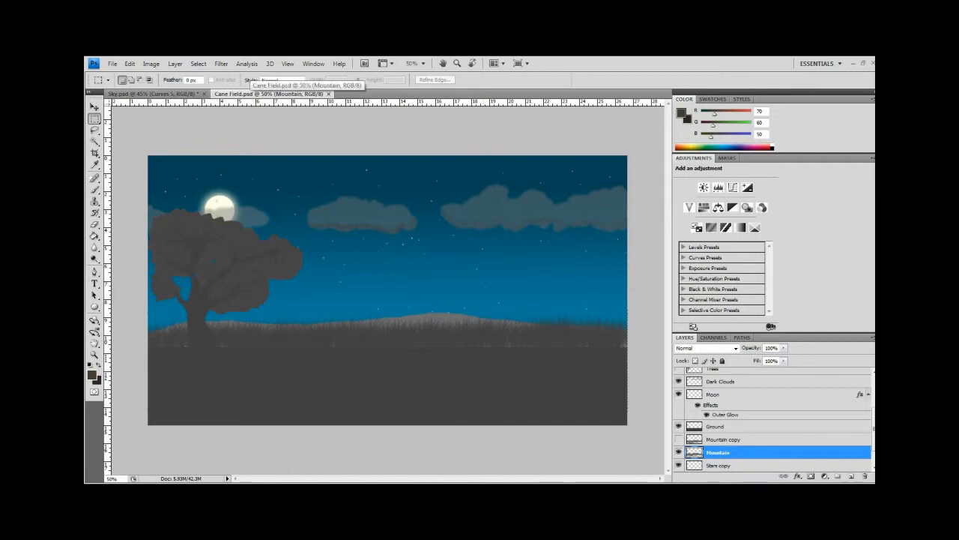
pyautogui.click(167, 93)
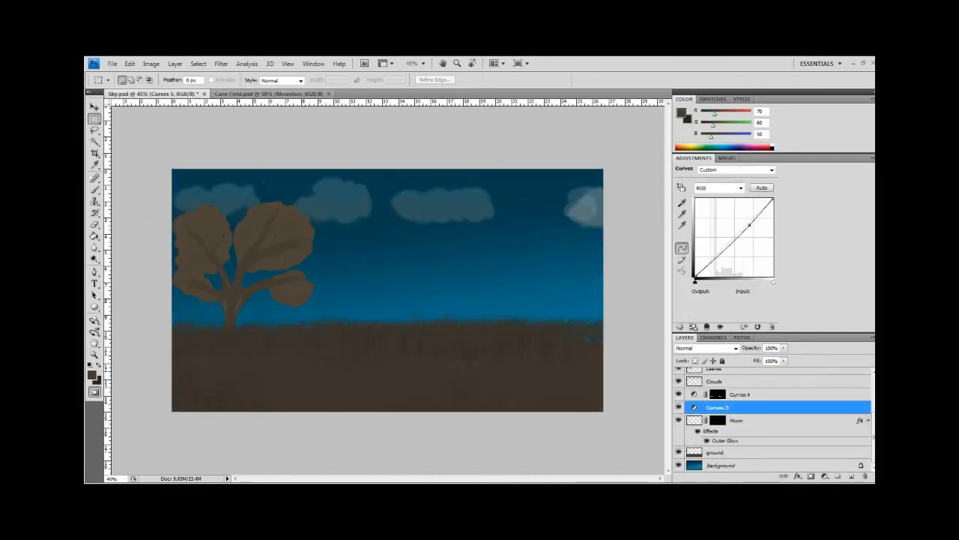
pyautogui.click(274, 94)
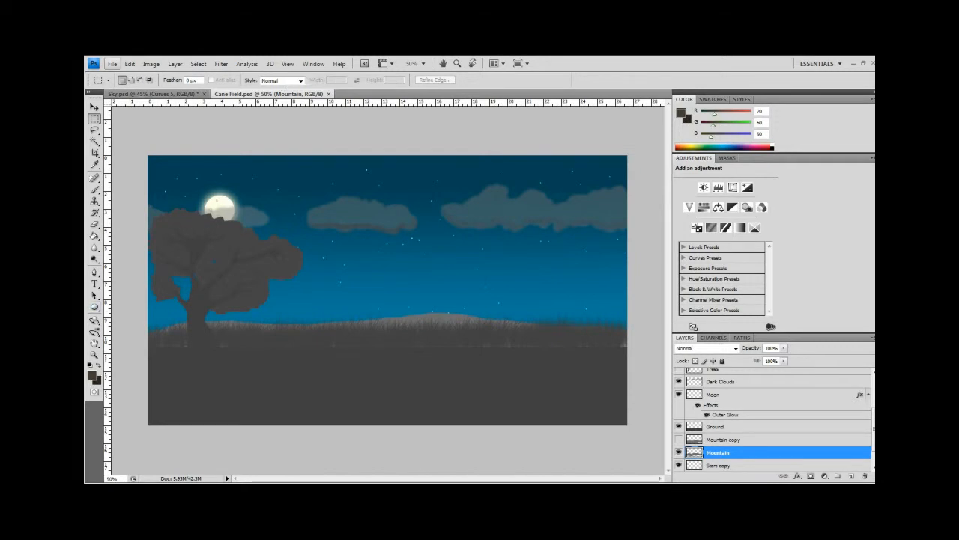
# Create a new 1920 x 1080 pixel RGB document at 72 pixels/inch with a white background
pyautogui.click(111, 63)
pyautogui.click(121, 75)
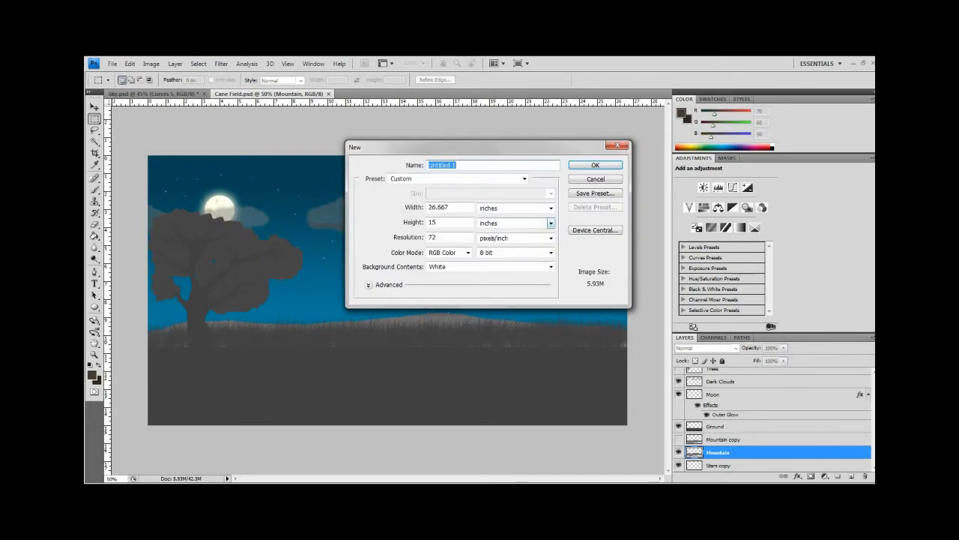
pyautogui.click(551, 207)
pyautogui.click(487, 218)
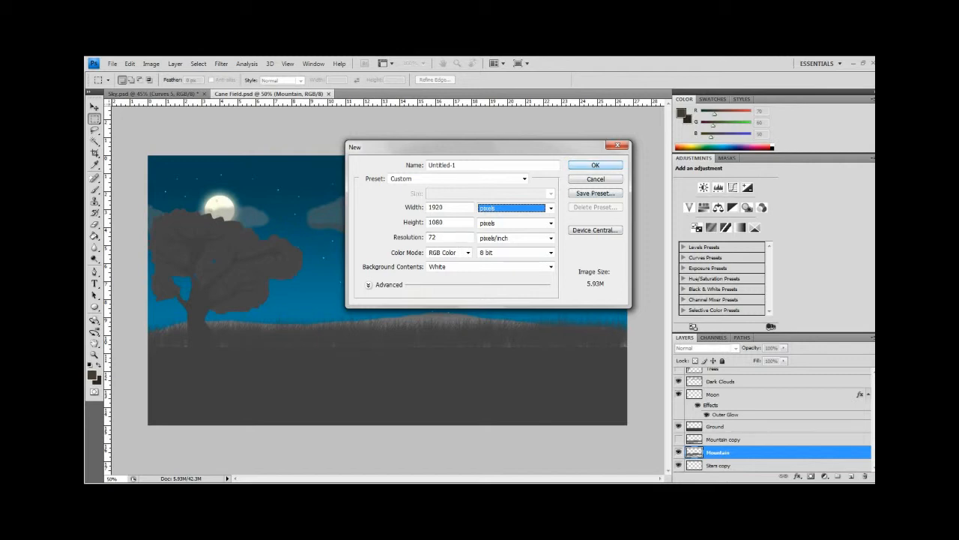
pyautogui.click(596, 165)
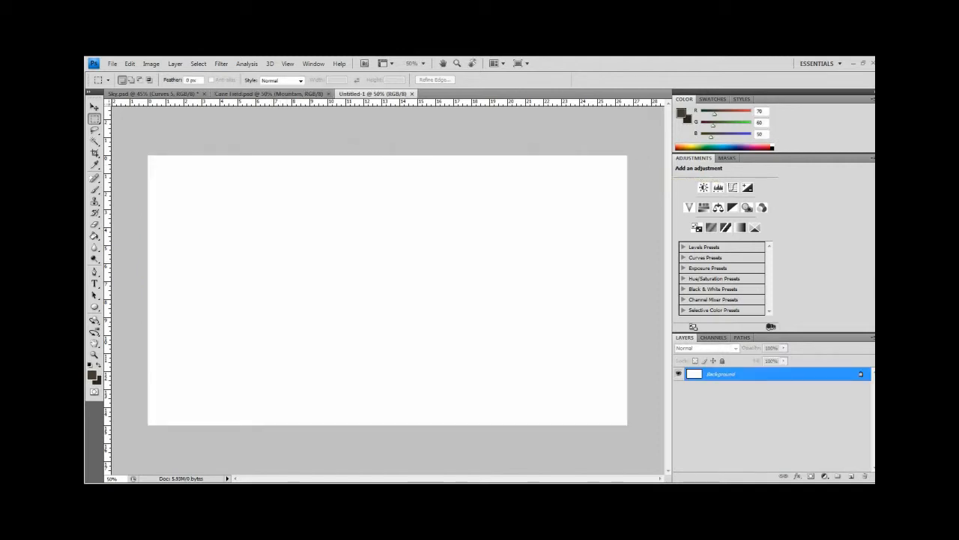
# Convert the locked Background into a regular layer named Sky
pyautogui.doubleClick(721, 374)
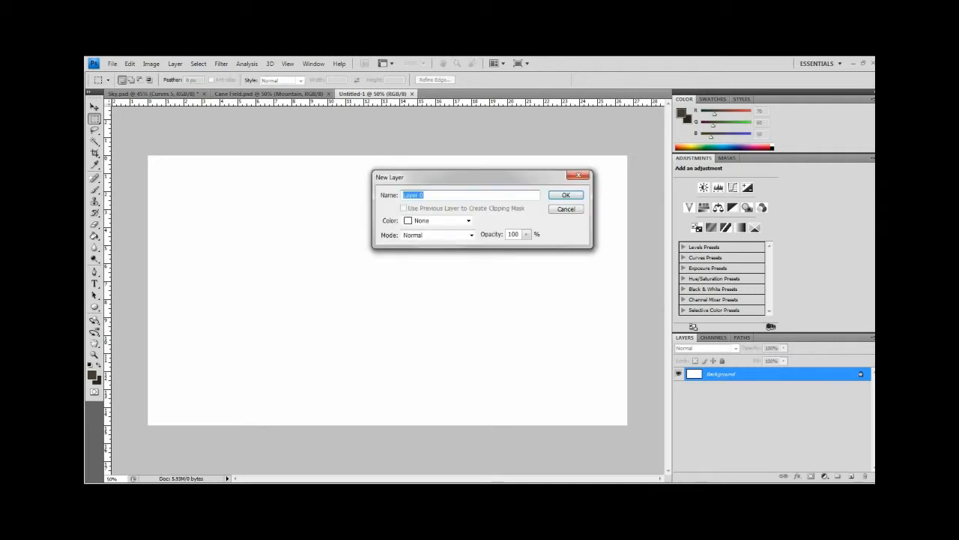
pyautogui.write('Sky')
pyautogui.press('Return')
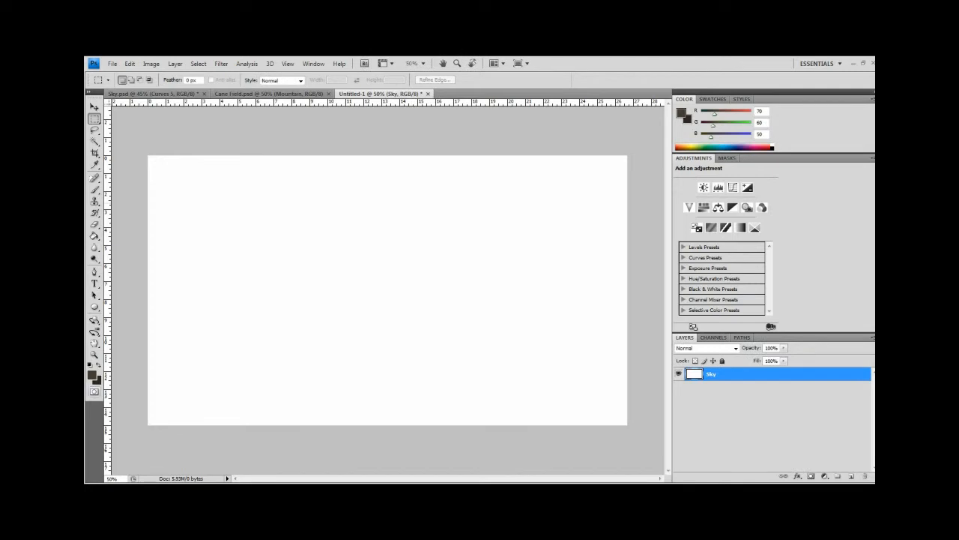
# Set the foreground colour to the medium violet-blue #3730c7
pyautogui.click(93, 375)
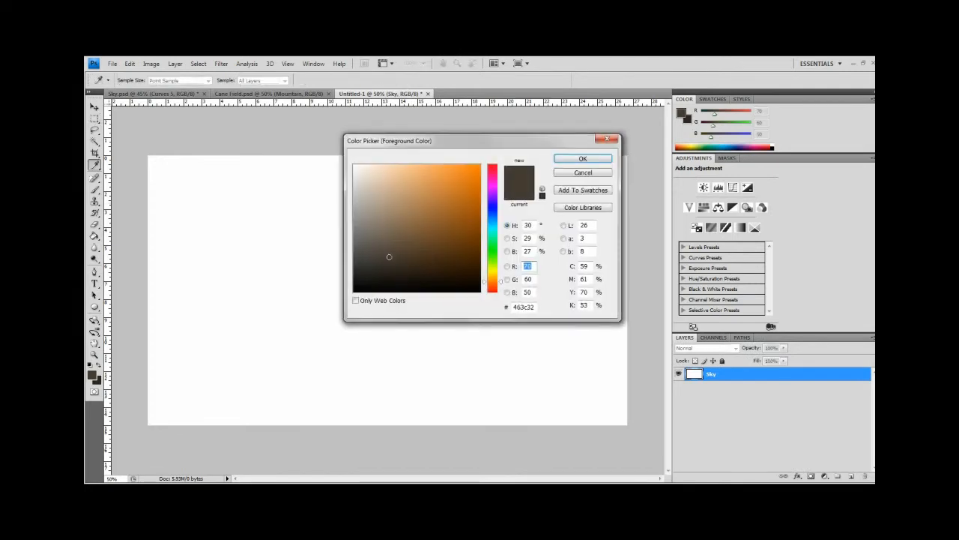
pyautogui.write('51')
pyautogui.press('Tab')
pyautogui.write('50')
pyautogui.press('Tab')
pyautogui.write('70')
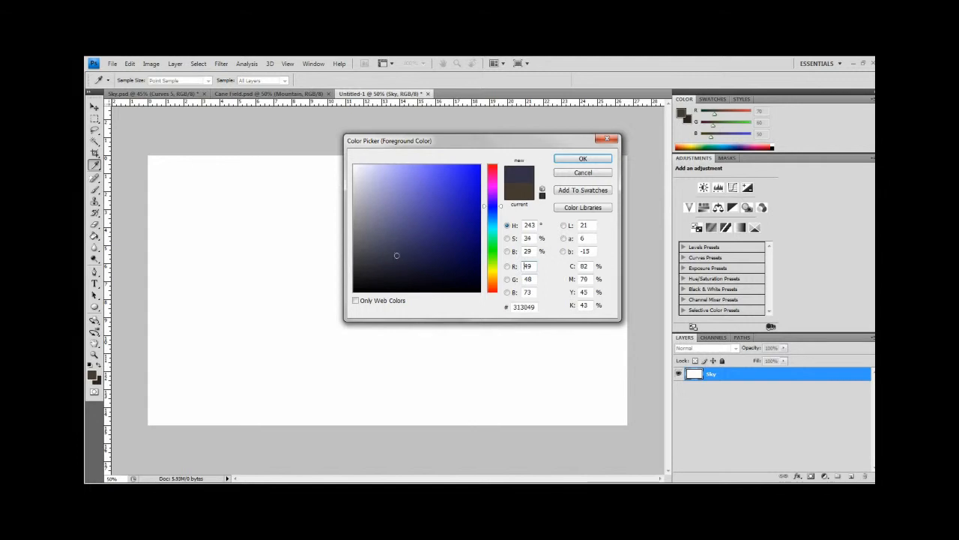
pyautogui.click(476, 174)
pyautogui.moveTo(477, 174); pyautogui.dragTo(450, 192)
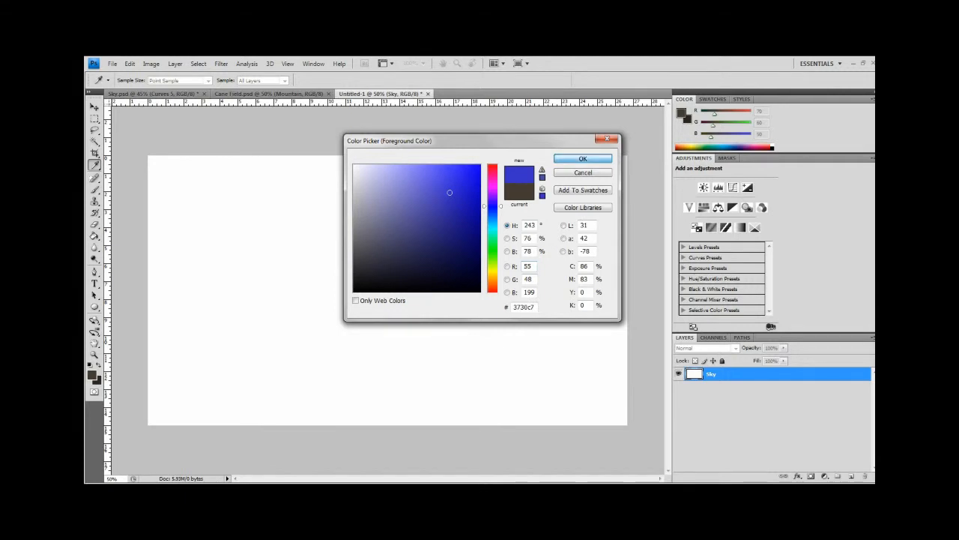
pyautogui.press('Return')
pyautogui.press('m')
# Set the background colour to the lighter blue #297bb4
pyautogui.click(98, 380)
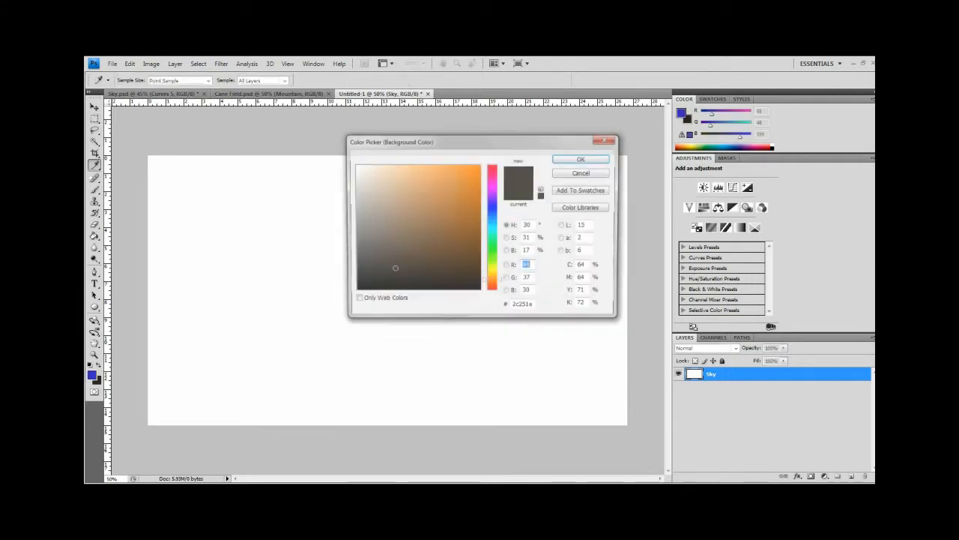
pyautogui.write('30')
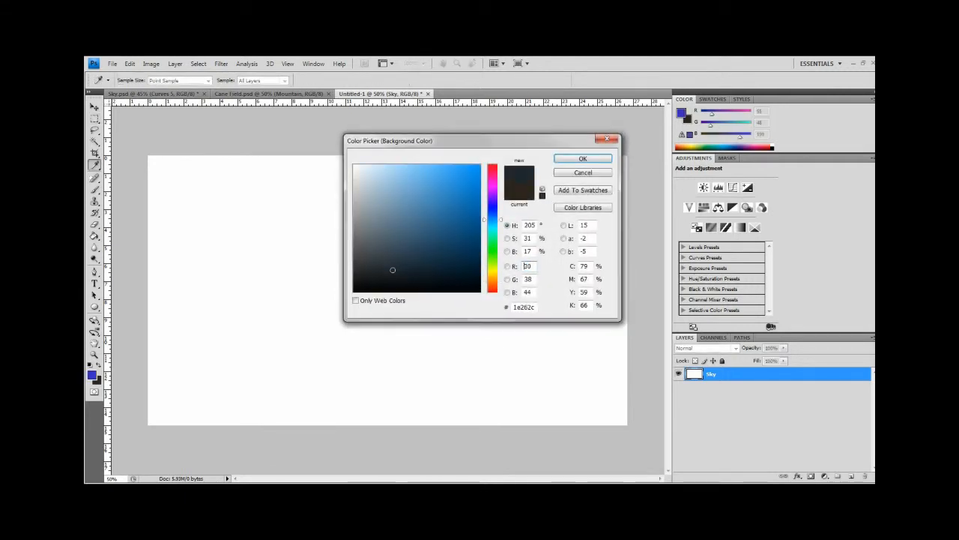
pyautogui.moveTo(453, 193)
pyautogui.mouseDown()
pyautogui.moveTo(461, 200)
pyautogui.moveTo(452, 201)
pyautogui.mouseUp()
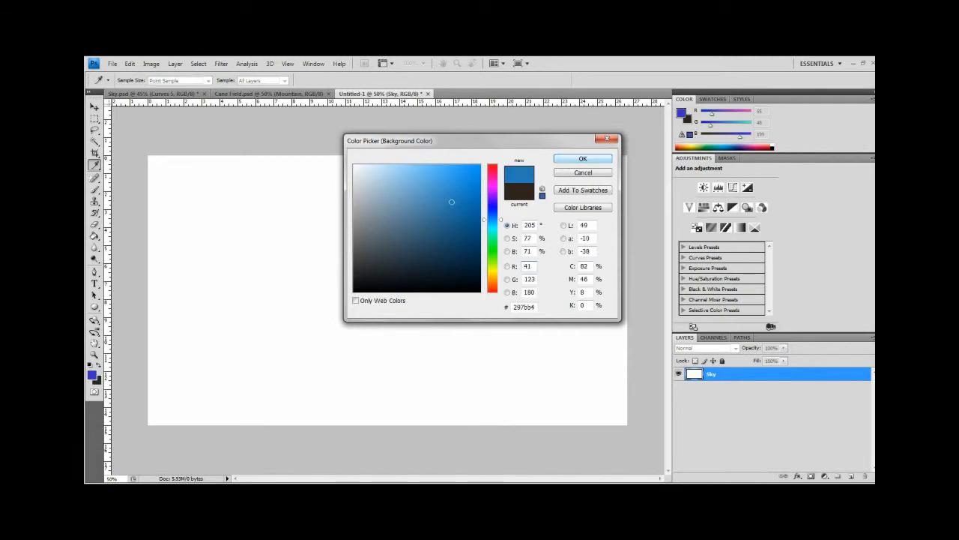
pyautogui.press('Return')
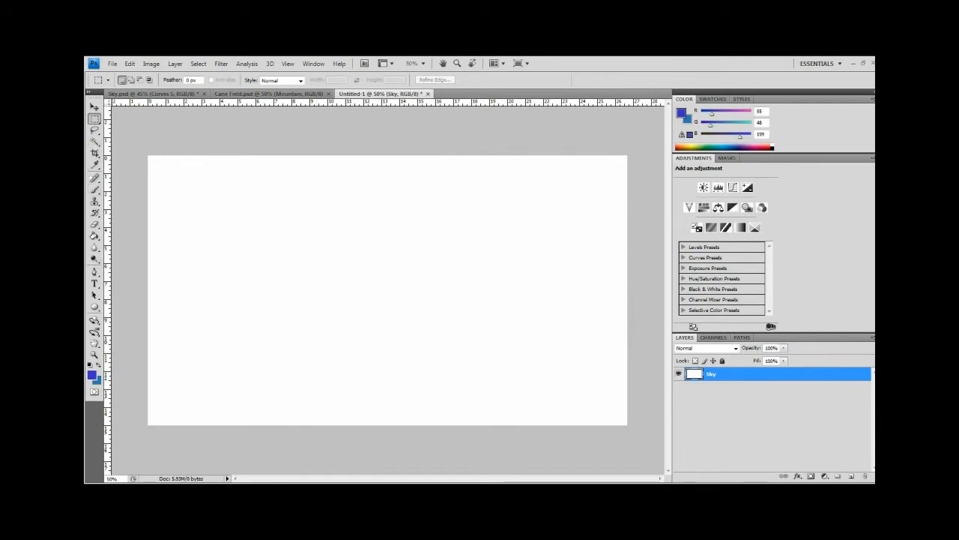
# Try a vertical linear gradient down the Sky layer from the foreground to the background blue, and undo it
pyautogui.click(95, 235)
pyautogui.click(129, 234)
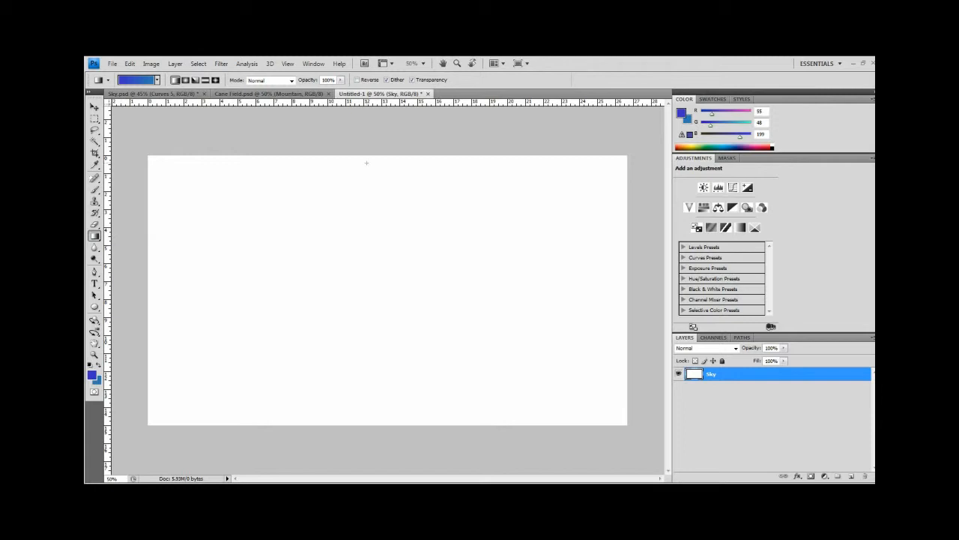
pyautogui.moveTo(366, 162); pyautogui.dragTo(367, 350)
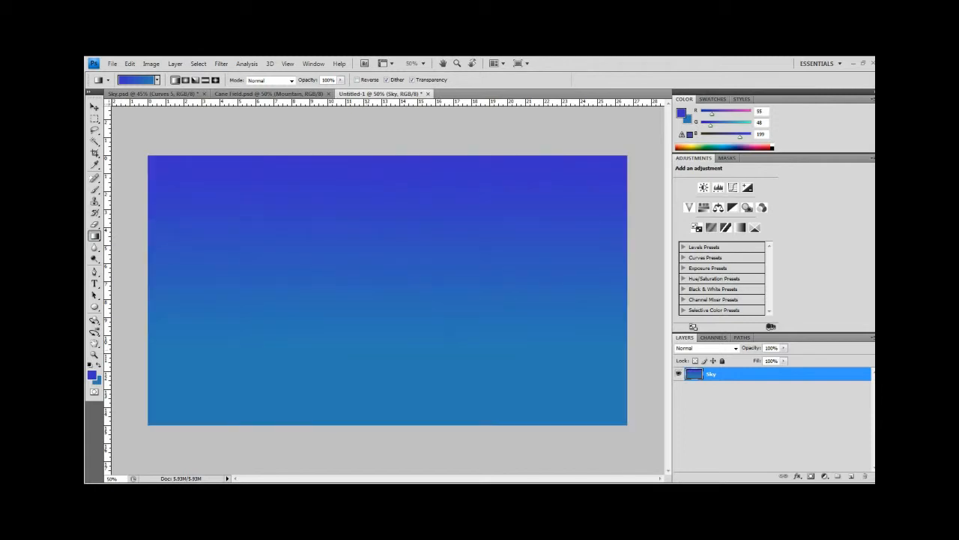
pyautogui.hotkey('ctrl', 'z')
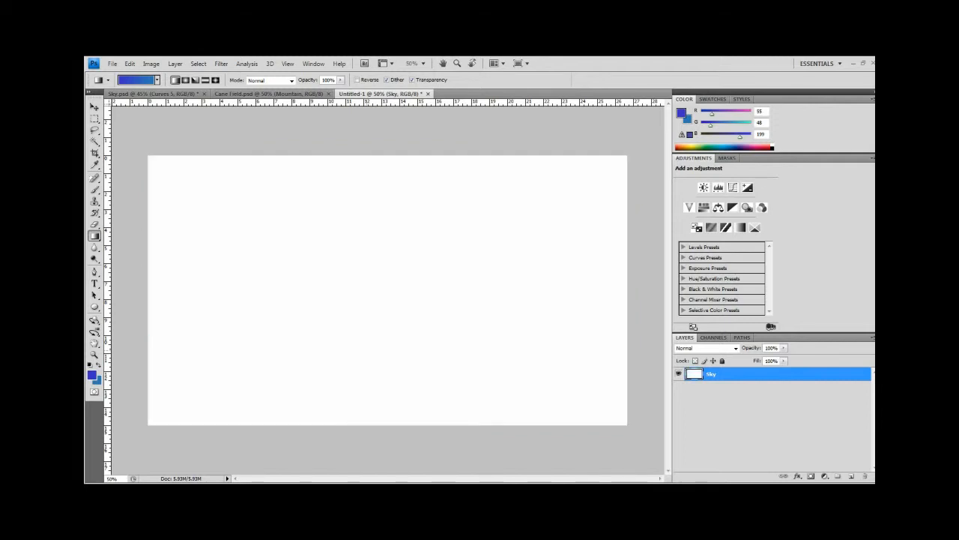
# Change the foreground colour to the more saturated blue #1c13d3
pyautogui.click(91, 375)
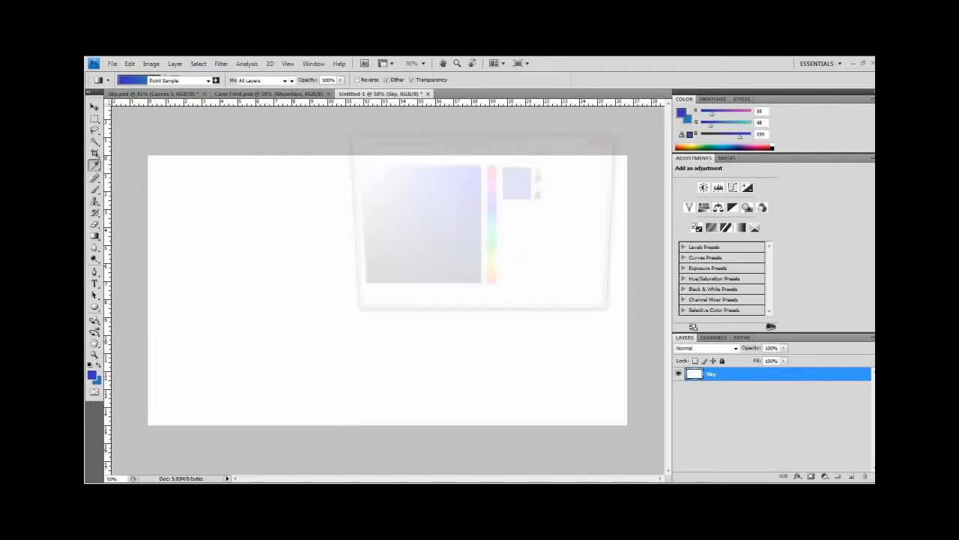
pyautogui.moveTo(449, 193); pyautogui.dragTo(470, 186)
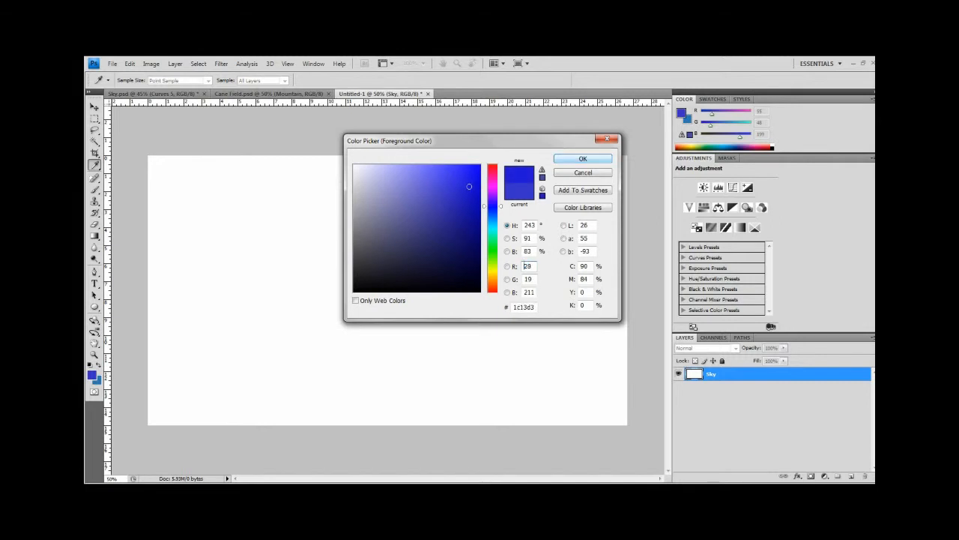
pyautogui.press('Return')
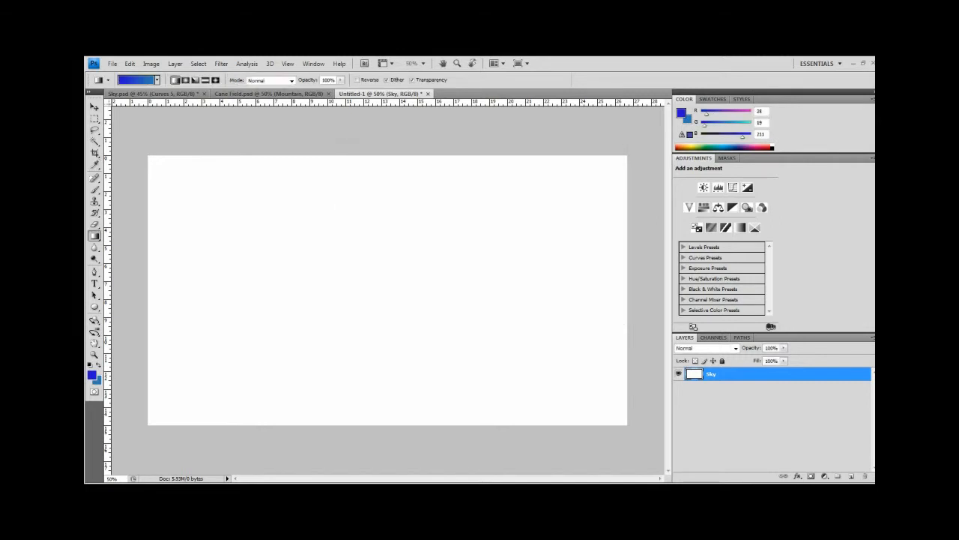
# Darken the background colour to #1768a0
pyautogui.click(97, 380)
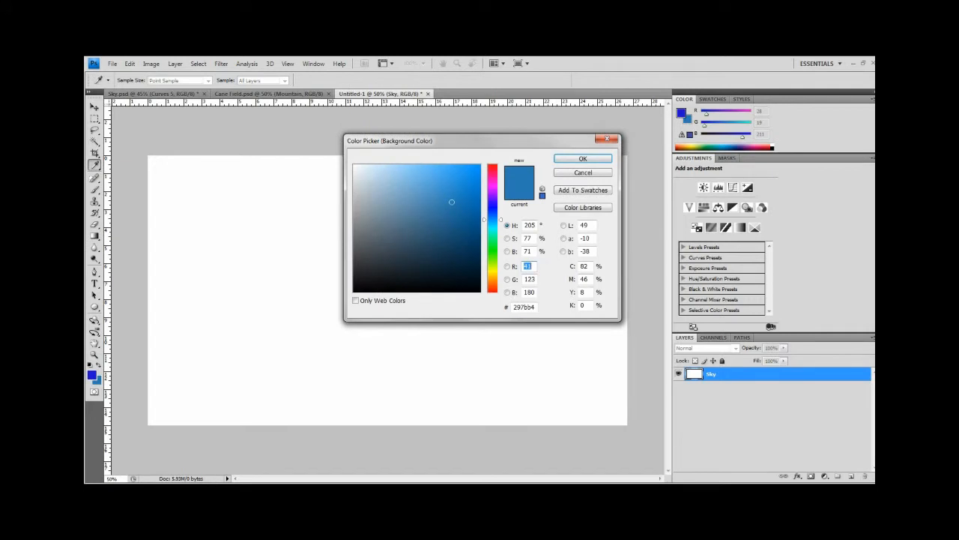
pyautogui.moveTo(451, 201)
pyautogui.mouseDown()
pyautogui.moveTo(461, 193)
pyautogui.moveTo(461, 212)
pyautogui.mouseUp()
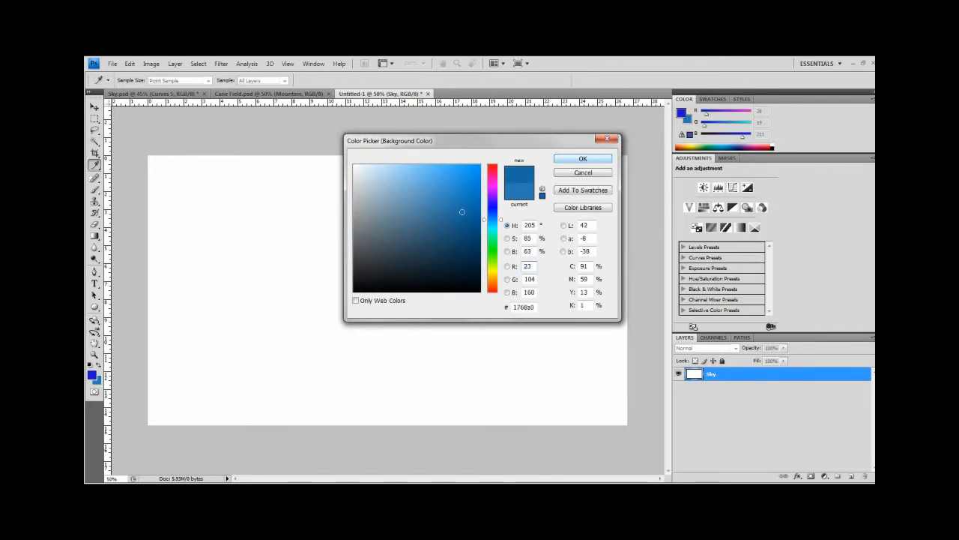
pyautogui.click(582, 158)
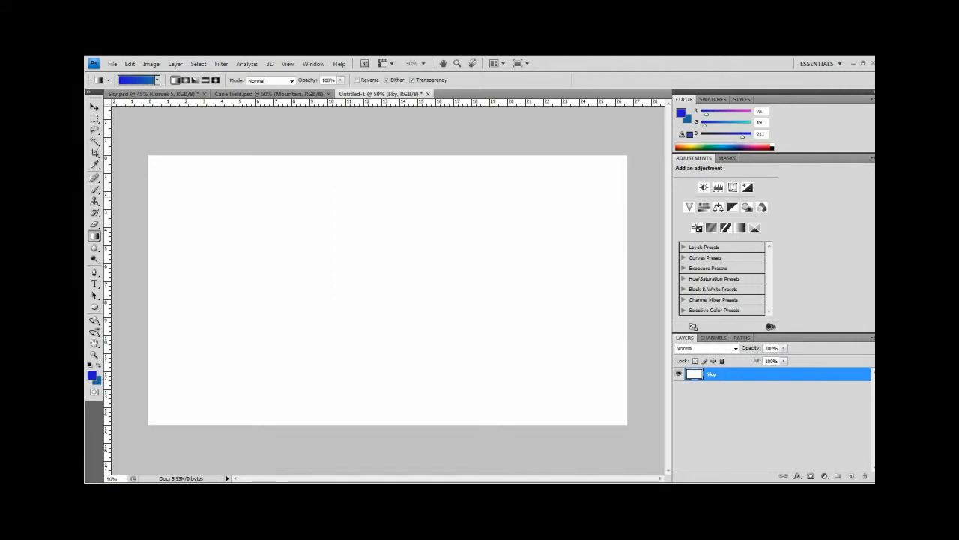
# Try the more saturated blue gradient down the Sky layer, and undo it
pyautogui.moveTo(334, 186); pyautogui.dragTo(349, 368)
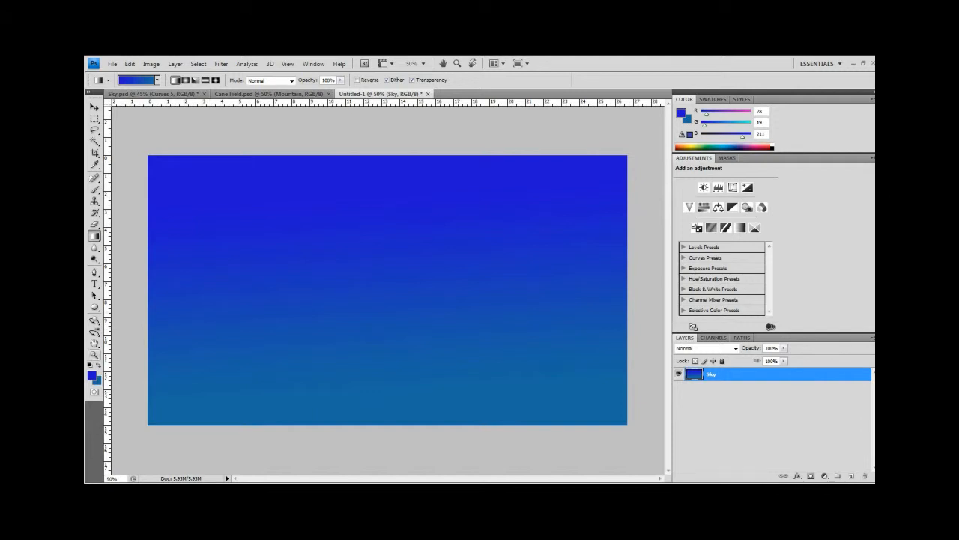
pyautogui.hotkey('ctrl', 'z')
# Set the foreground colour to the dark violet-blue #220877 and return to the Gradient tool
pyautogui.click(92, 374)
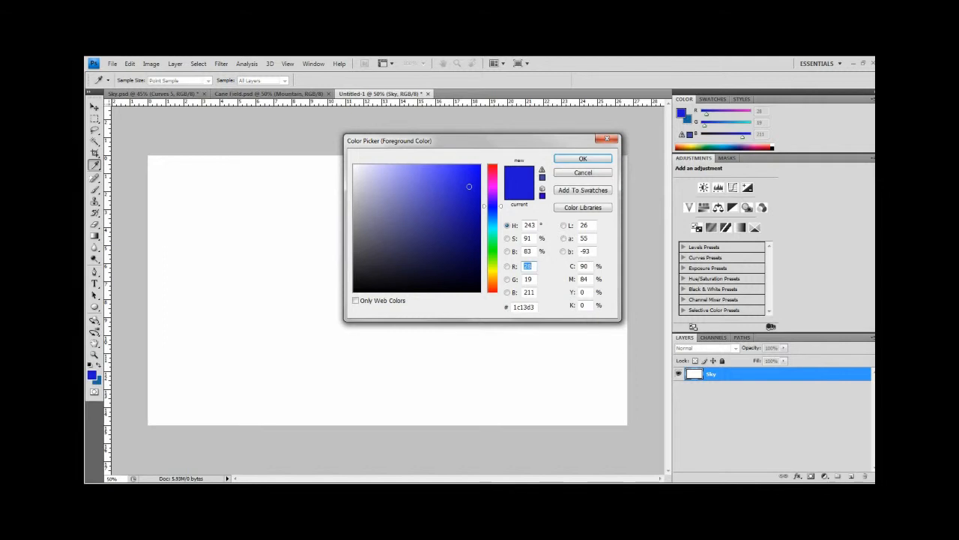
pyautogui.write('73')
pyautogui.moveTo(492, 201)
pyautogui.mouseDown()
pyautogui.moveTo(493, 214)
pyautogui.moveTo(492, 202)
pyautogui.mouseUp()
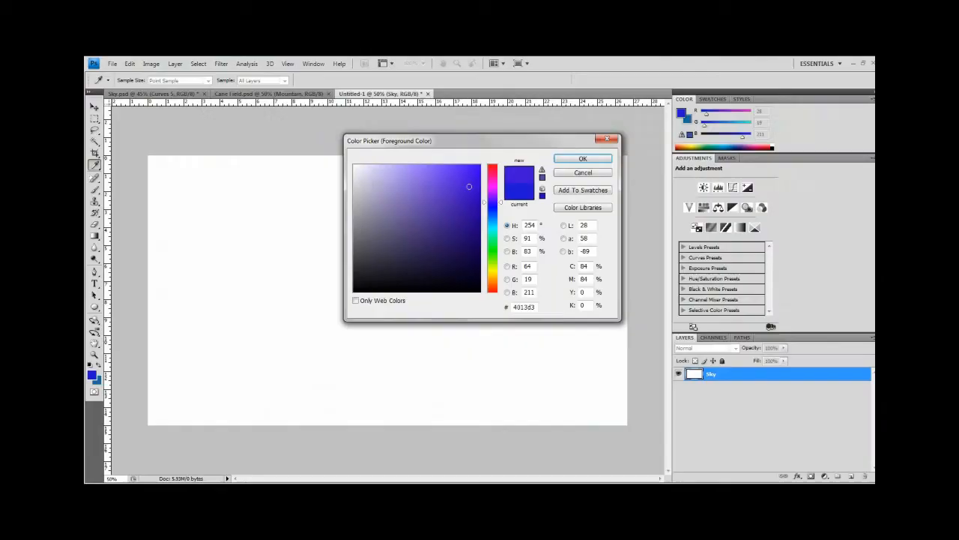
pyautogui.moveTo(469, 186); pyautogui.dragTo(472, 232)
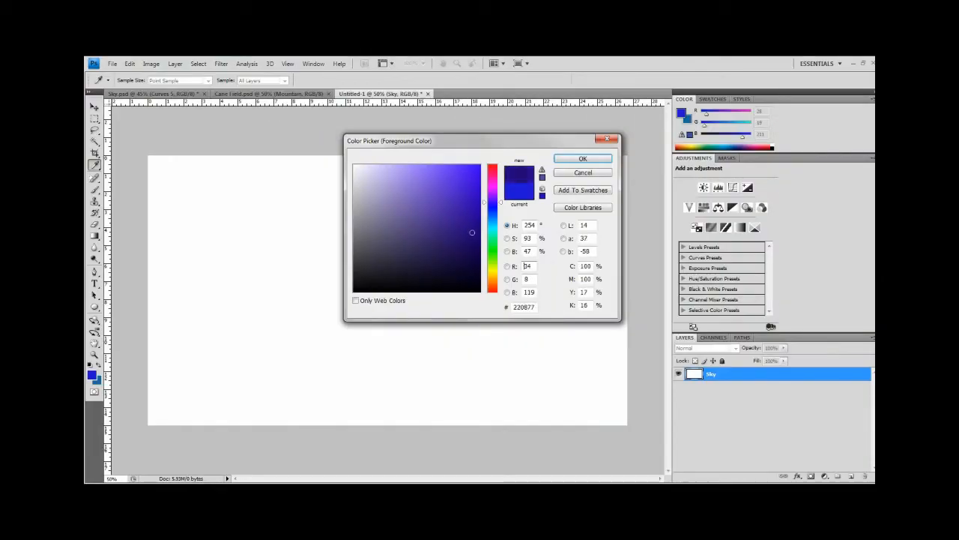
pyautogui.click(583, 158)
pyautogui.press('g')
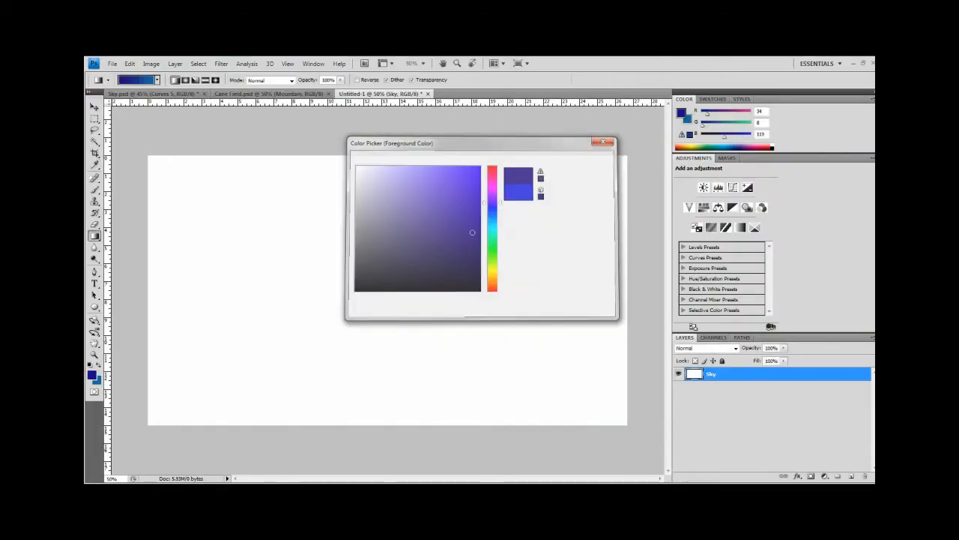
# Set the background colour to the brighter blue #324dd6 and apply the gradient from dark to light down the Sky layer
pyautogui.click(97, 381)
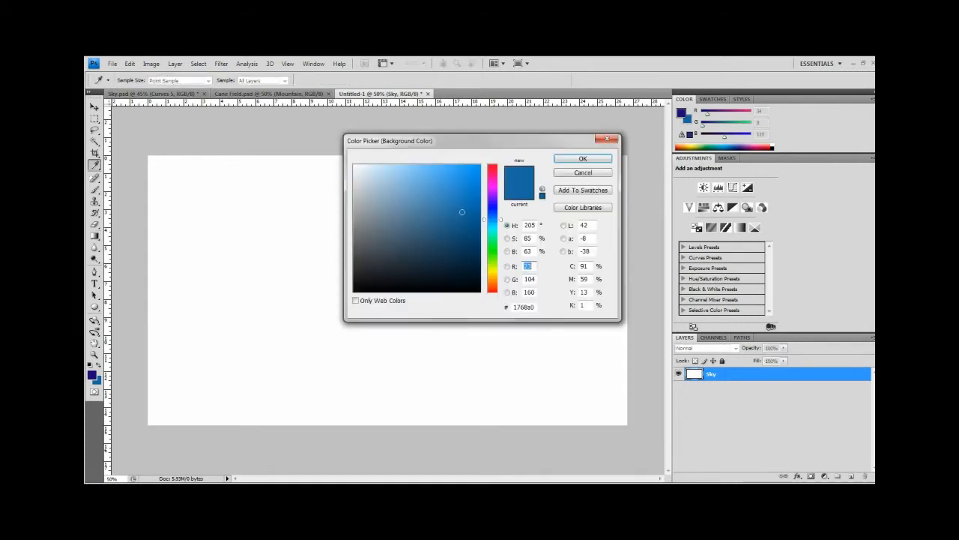
pyautogui.moveTo(494, 220); pyautogui.dragTo(493, 210)
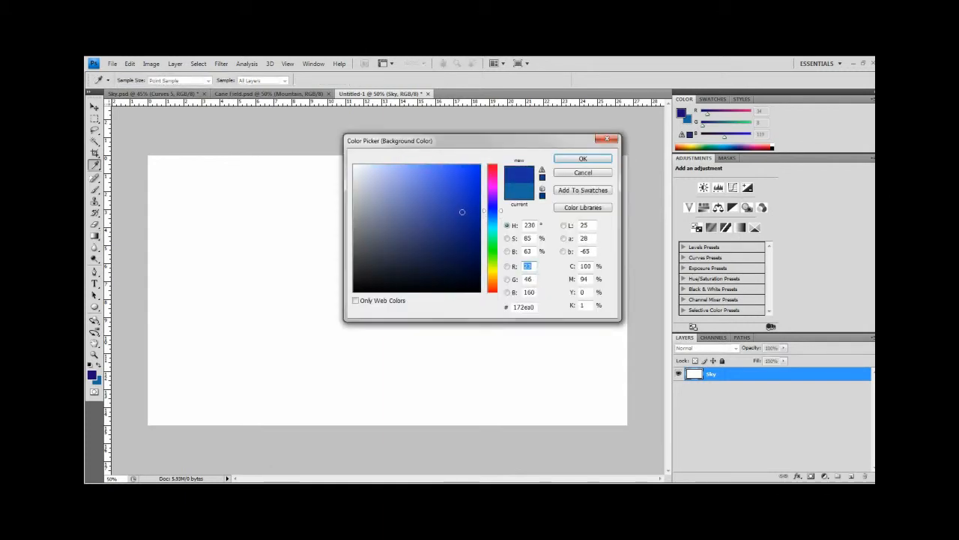
pyautogui.moveTo(453, 180); pyautogui.dragTo(451, 185)
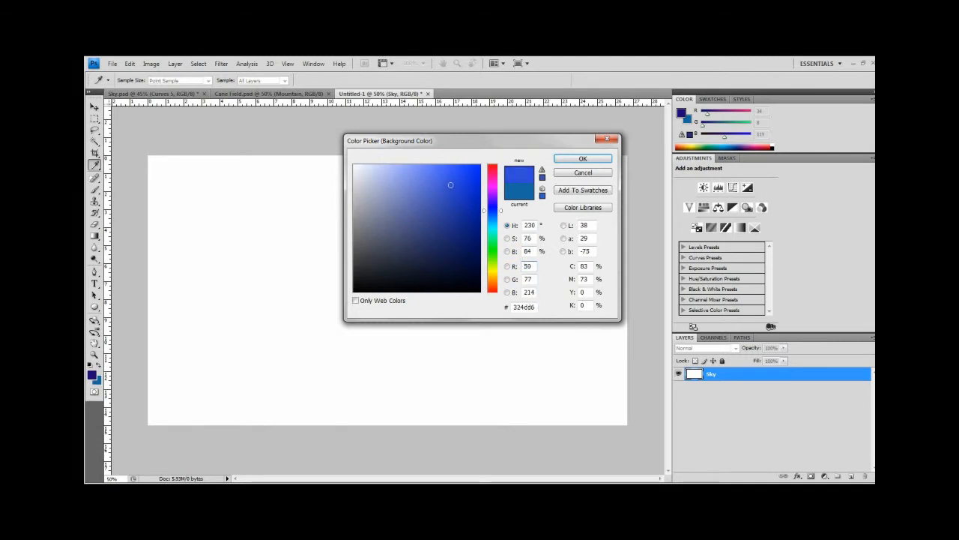
pyautogui.click(582, 159)
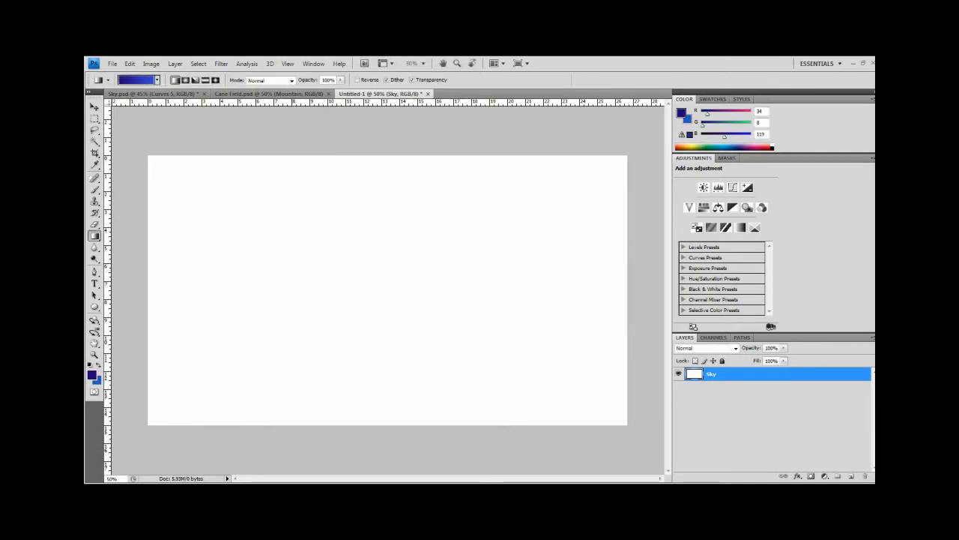
pyautogui.moveTo(379, 224); pyautogui.dragTo(391, 385)
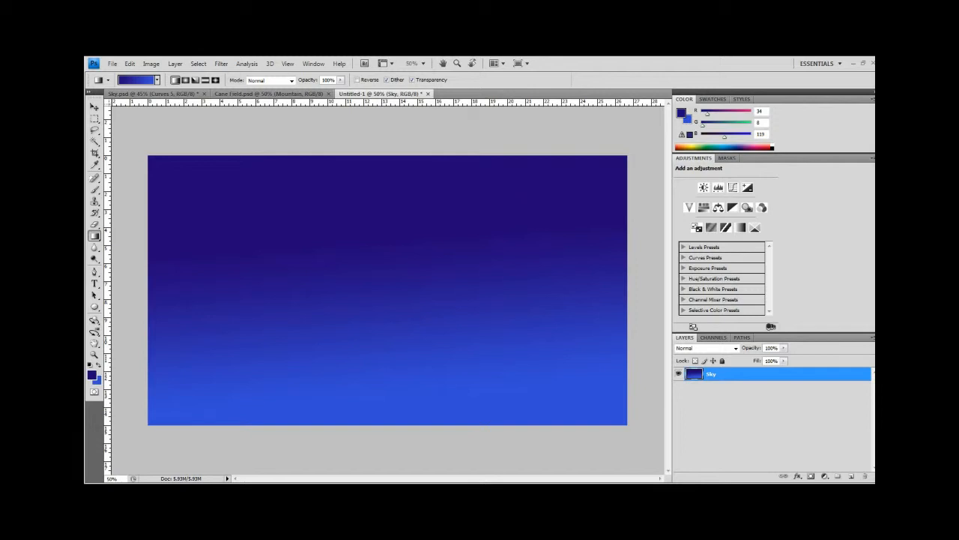
# Add a new layer above Sky and name it Ground
pyautogui.hotkey('ctrl', 'shift', 'alt', 'n')
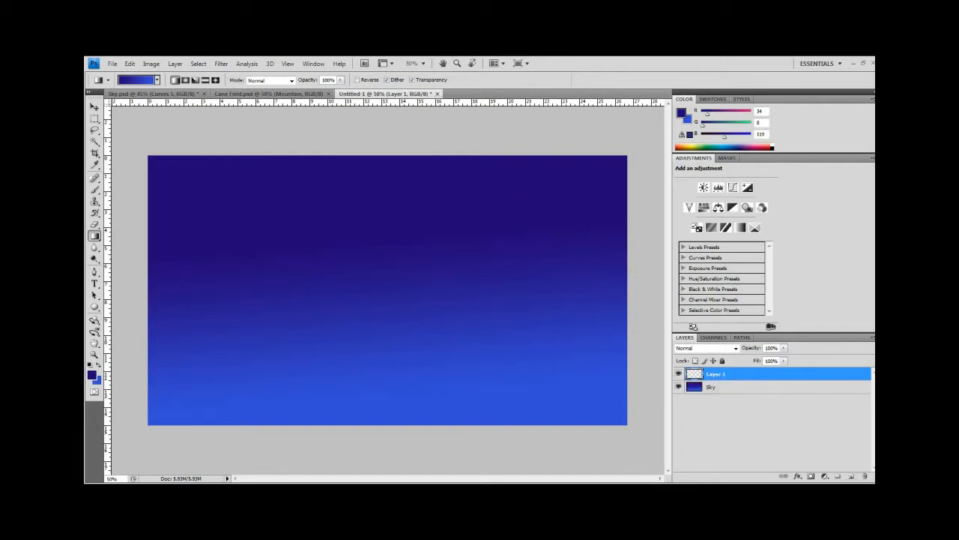
pyautogui.doubleClick(717, 374)
pyautogui.write('Cround')
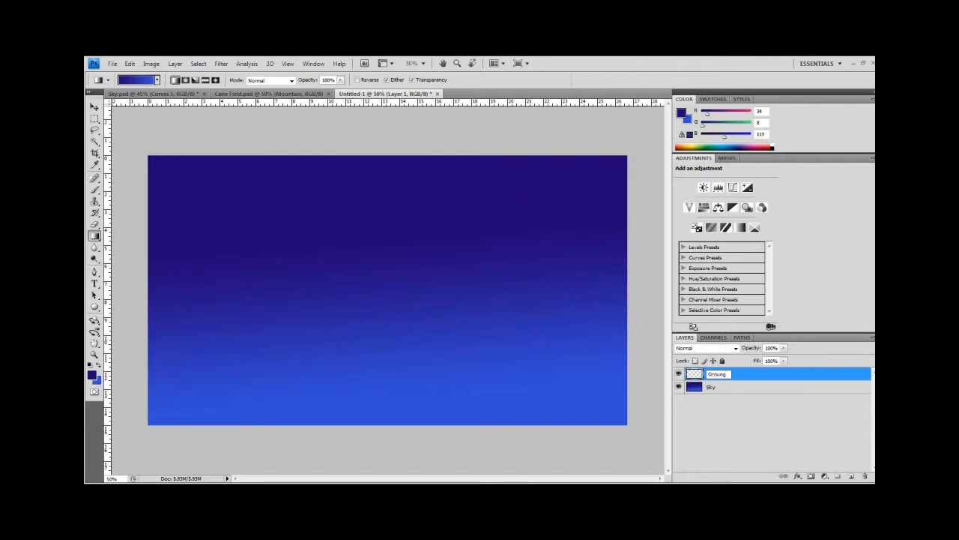
pyautogui.write('d')
pyautogui.press('Return')
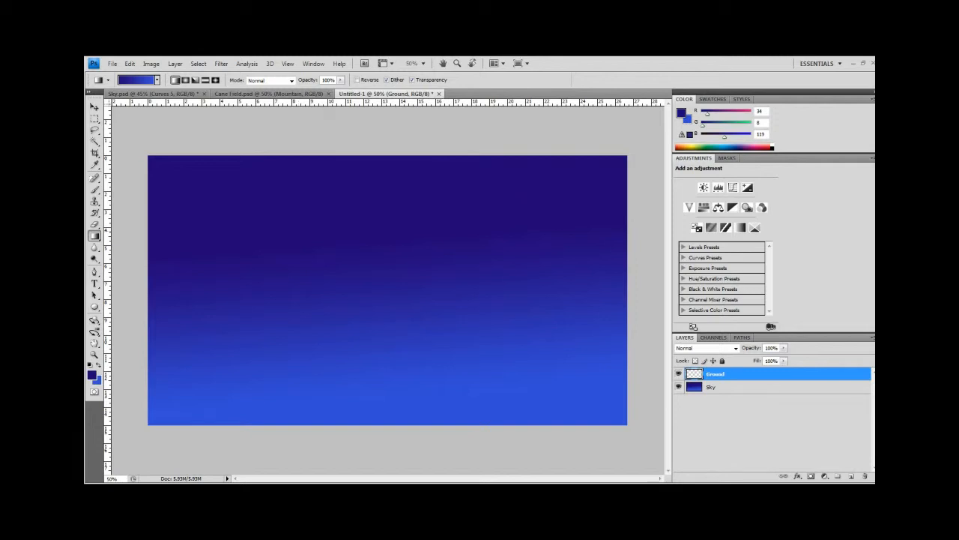
# Set the foreground colour to the dark olive-grey #53524a
pyautogui.click(91, 375)
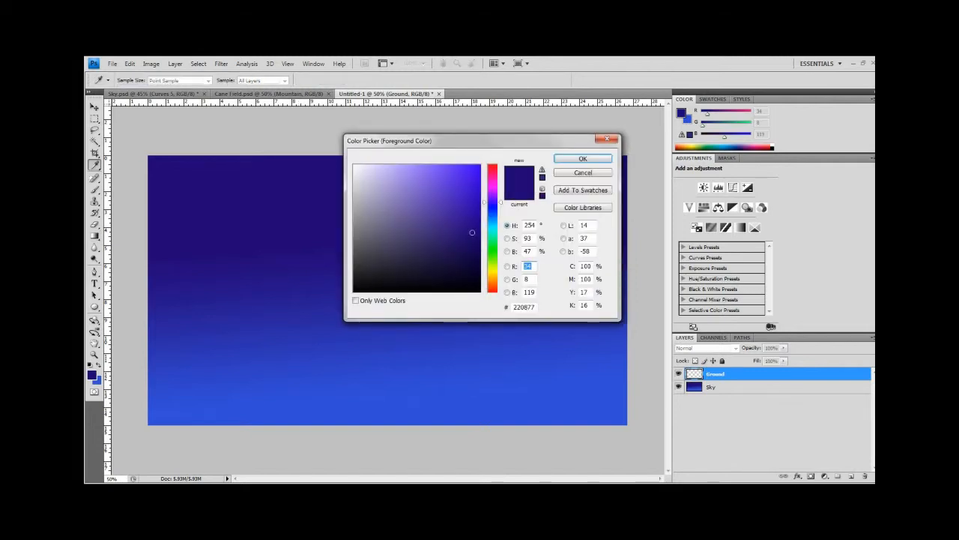
pyautogui.click(492, 274)
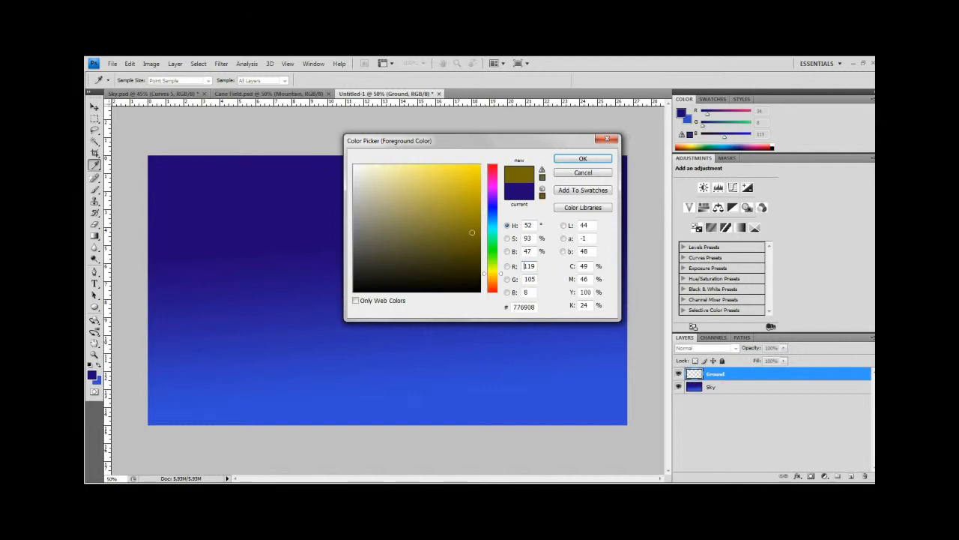
pyautogui.moveTo(472, 232)
pyautogui.mouseDown()
pyautogui.moveTo(407, 248)
pyautogui.moveTo(407, 235)
pyautogui.moveTo(394, 233)
pyautogui.moveTo(390, 261)
pyautogui.mouseUp()
pyautogui.moveTo(492, 273)
pyautogui.mouseDown()
pyautogui.moveTo(493, 282)
pyautogui.moveTo(493, 271)
pyautogui.mouseUp()
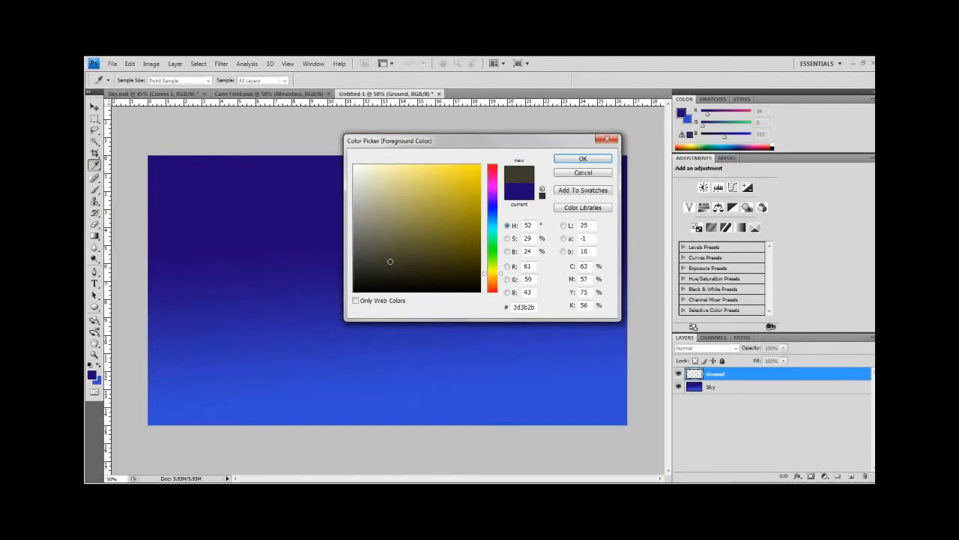
pyautogui.click(368, 250)
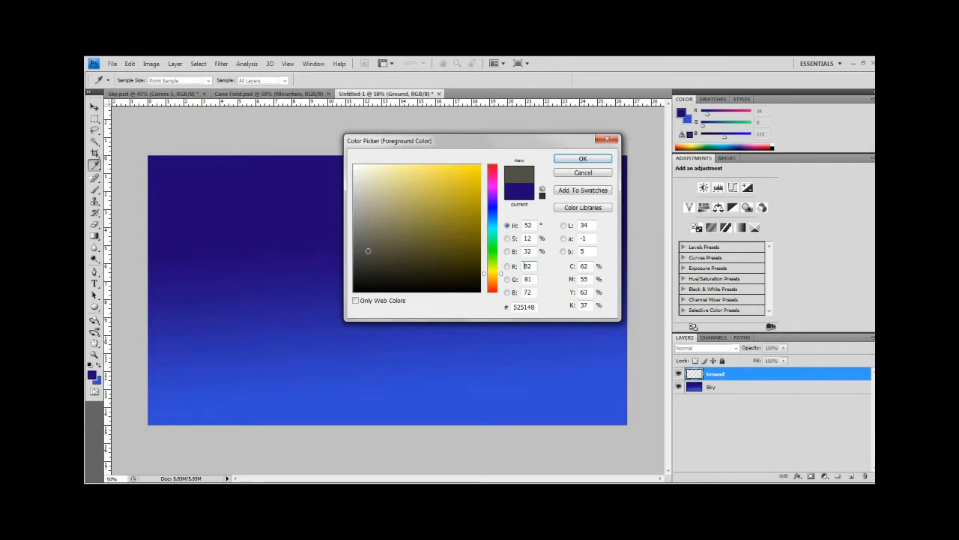
pyautogui.moveTo(368, 251); pyautogui.dragTo(367, 250)
pyautogui.click(584, 159)
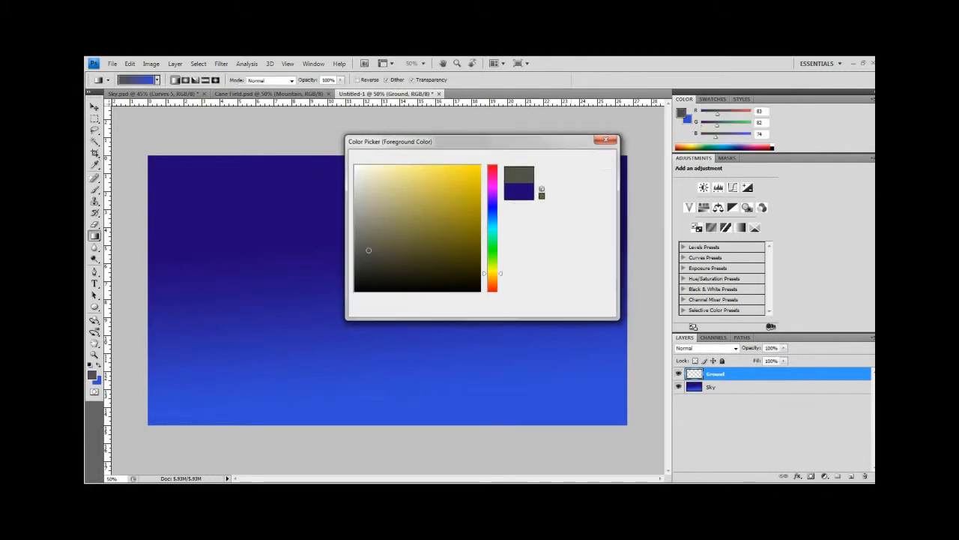
# Fill a full-width rectangular selection along the bottom of the canvas with the foreground grey on the Ground layer, and deselect it
pyautogui.press('m')
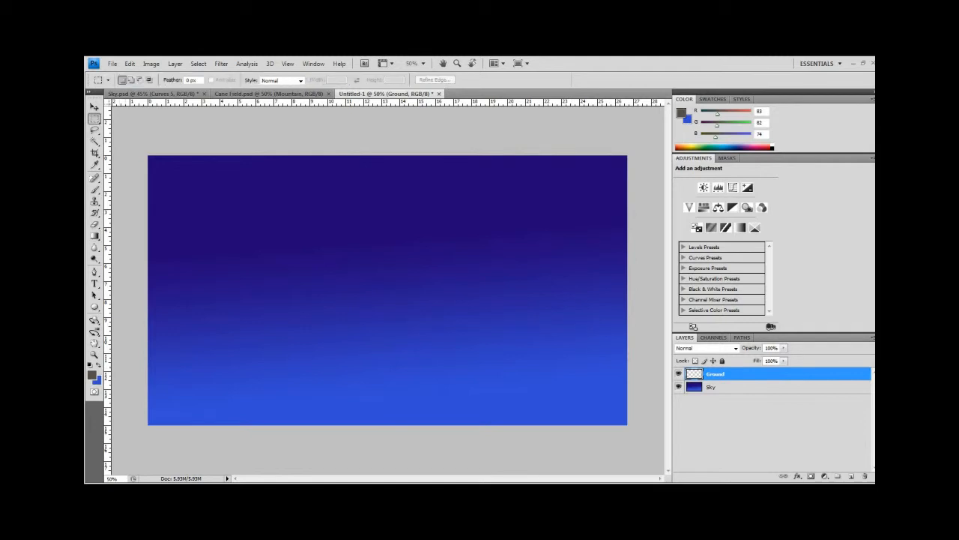
pyautogui.moveTo(148, 347); pyautogui.dragTo(628, 425)
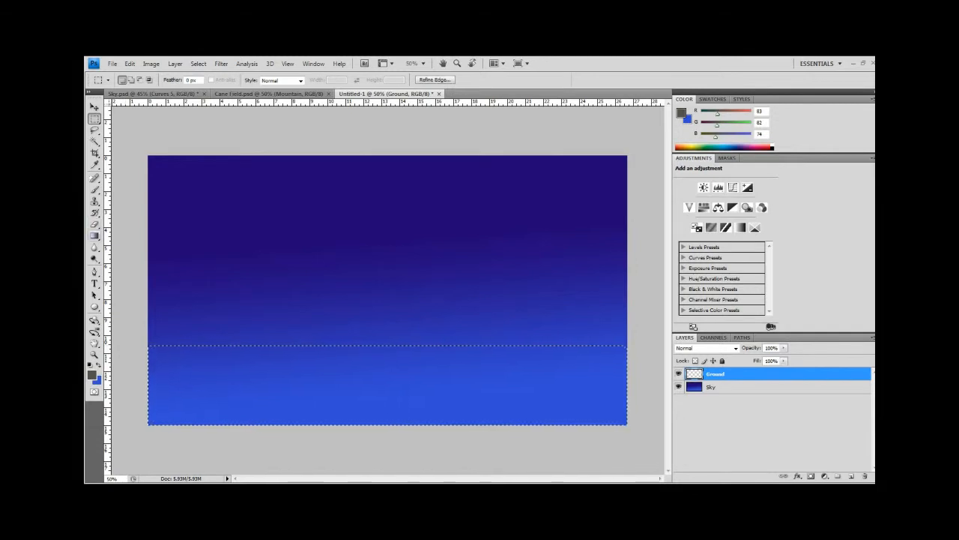
pyautogui.click(94, 235)
pyautogui.click(139, 245)
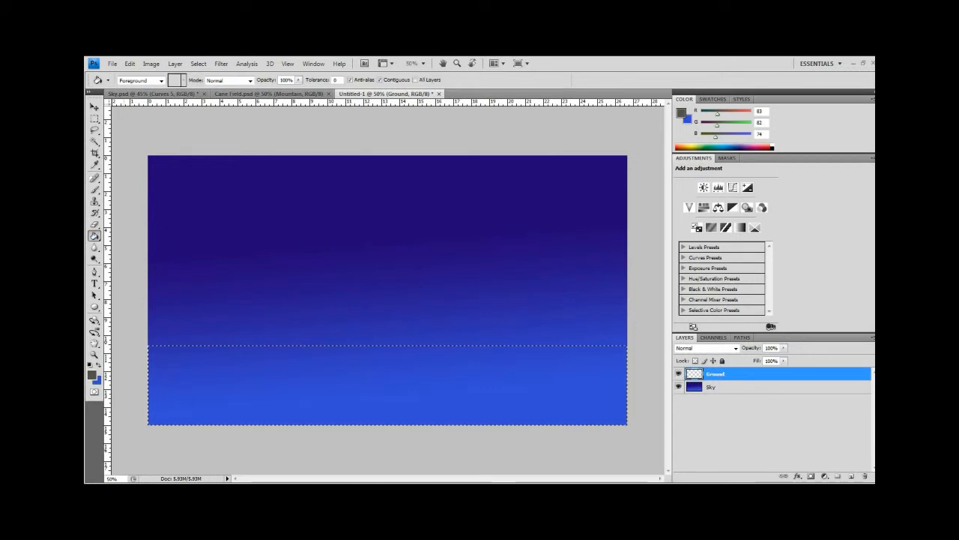
pyautogui.click(401, 390)
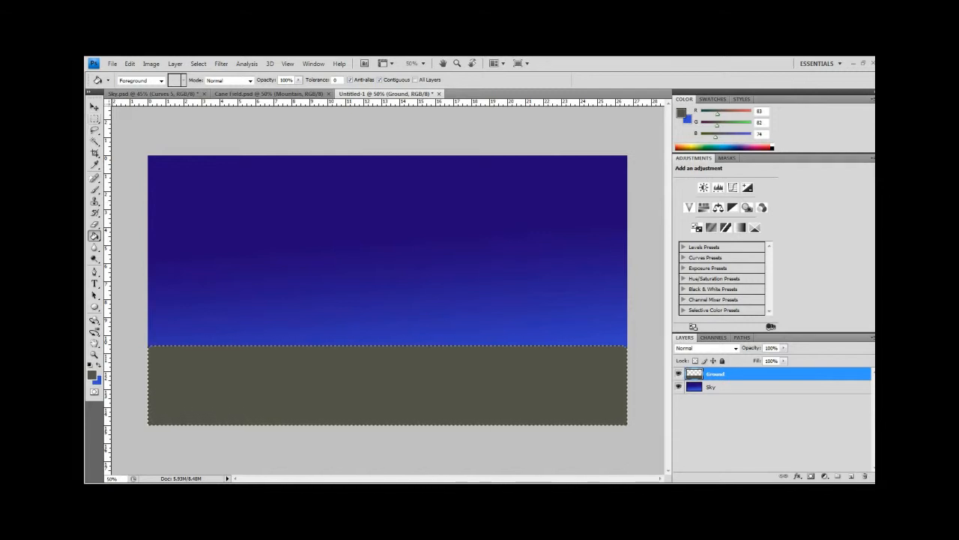
pyautogui.click(94, 118)
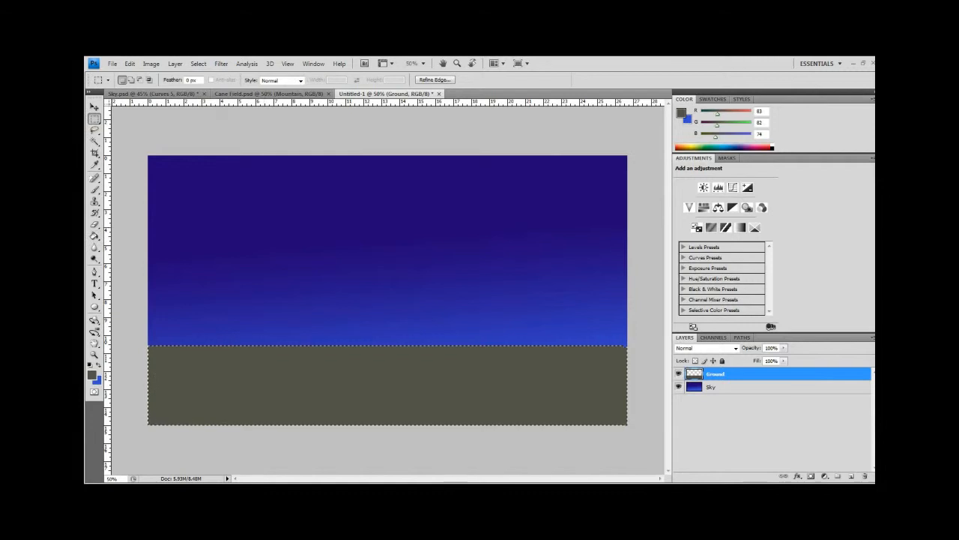
pyautogui.rightClick(265, 167)
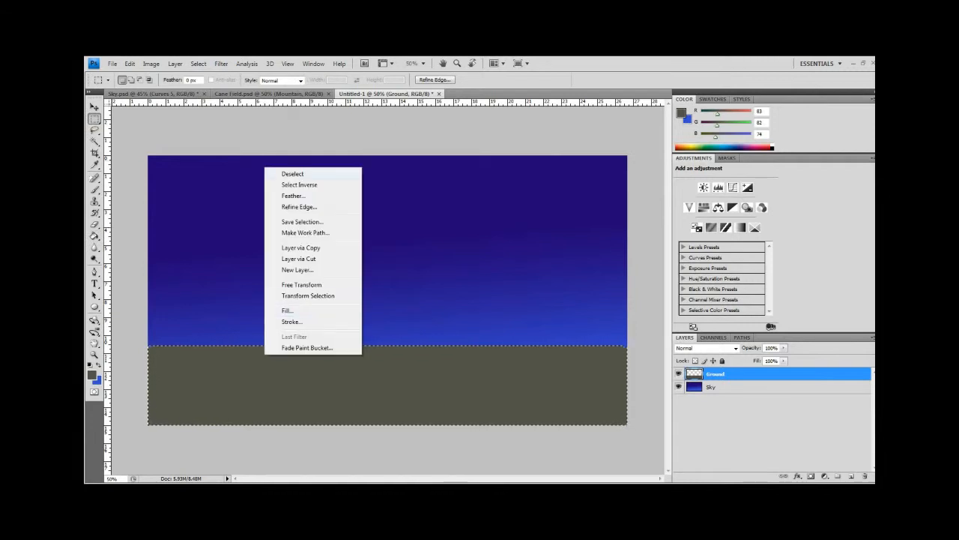
pyautogui.click(293, 173)
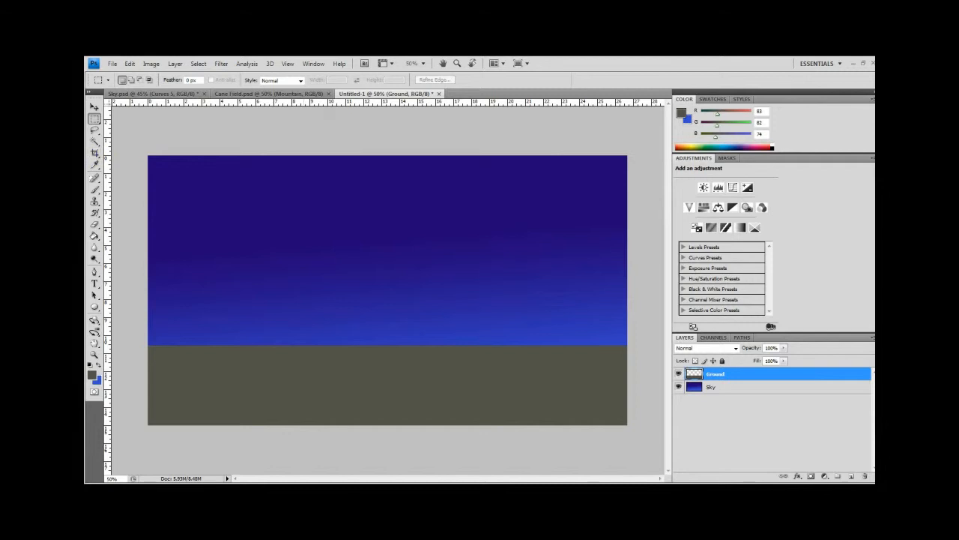
# Add a new layer above Ground and name it Moon
pyautogui.click(851, 476)
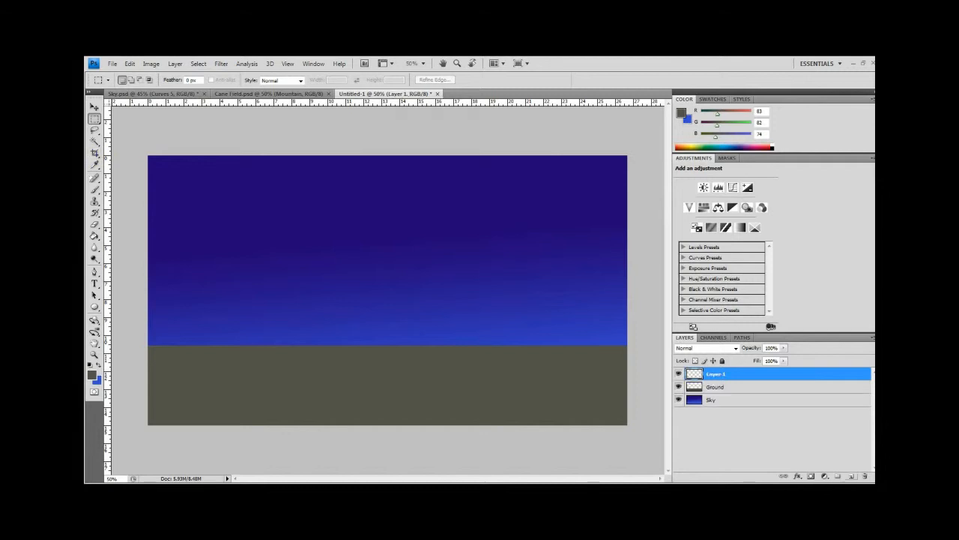
pyautogui.doubleClick(824, 373)
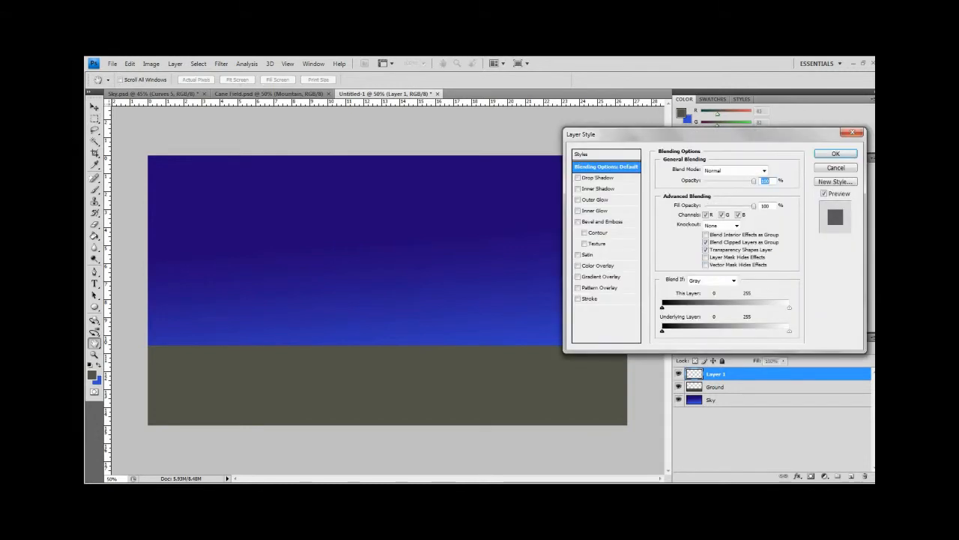
pyautogui.click(853, 133)
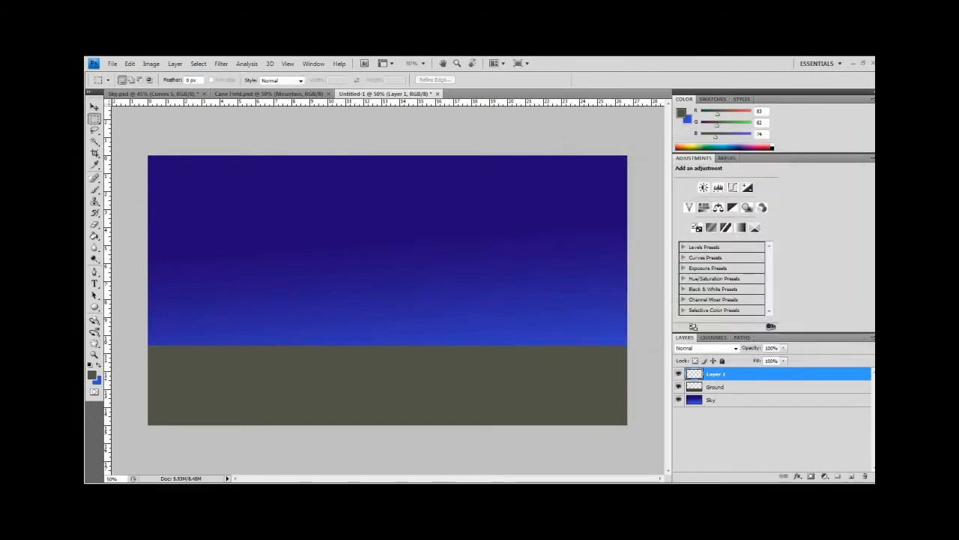
pyautogui.doubleClick(716, 374)
pyautogui.write('Moon')
pyautogui.press('Return')
# Set the foreground colour to pale yellow #f9f1bd and draw a small circular moon in the upper-left part of the sky
pyautogui.click(93, 374)
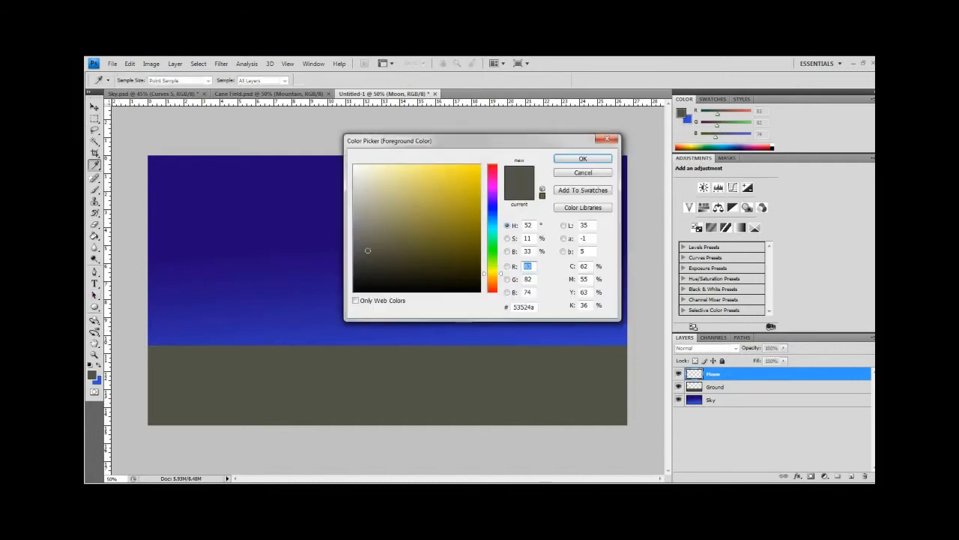
pyautogui.moveTo(374, 197); pyautogui.dragTo(384, 167)
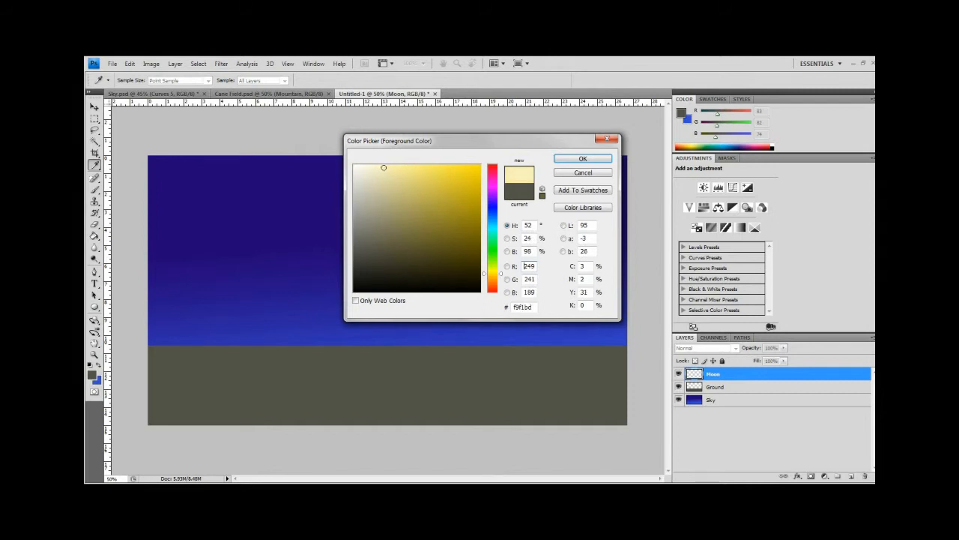
pyautogui.press('Return')
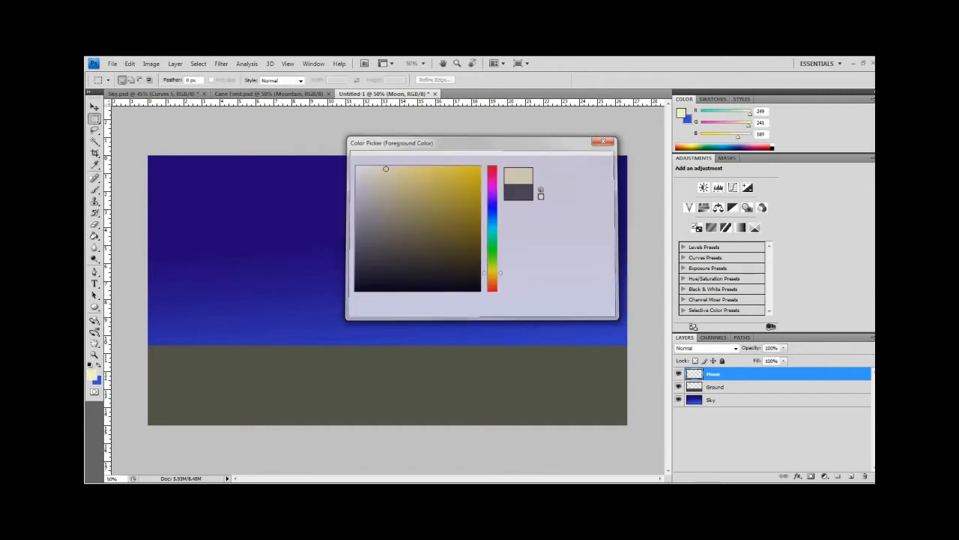
pyautogui.press('u')
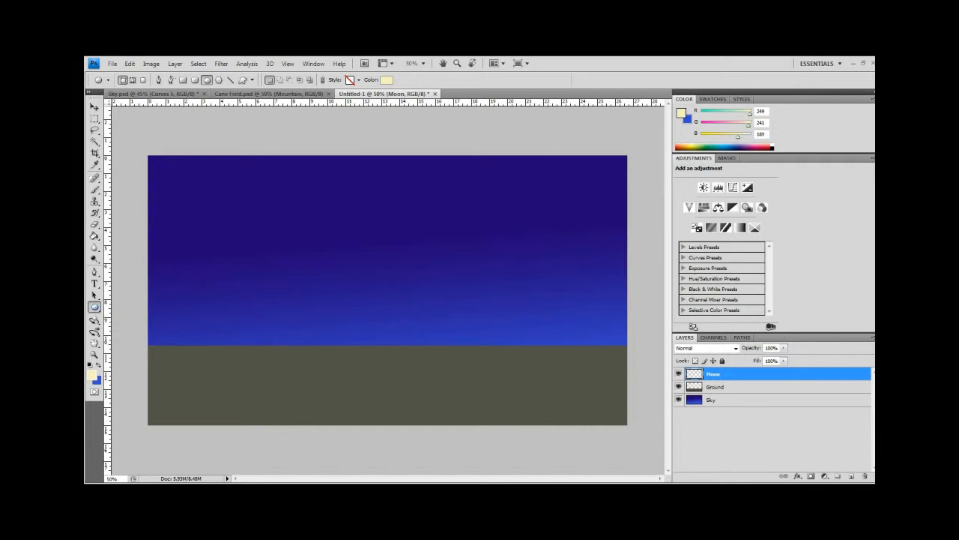
pyautogui.moveTo(186, 188); pyautogui.dragTo(221, 223)
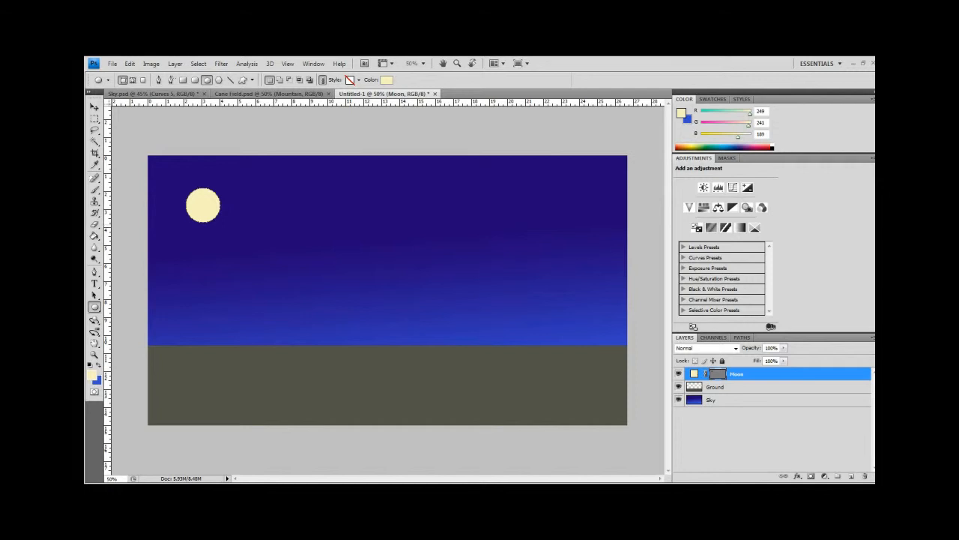
# Choose the Brush tool with the hard round 5 px tip
pyautogui.click(95, 190)
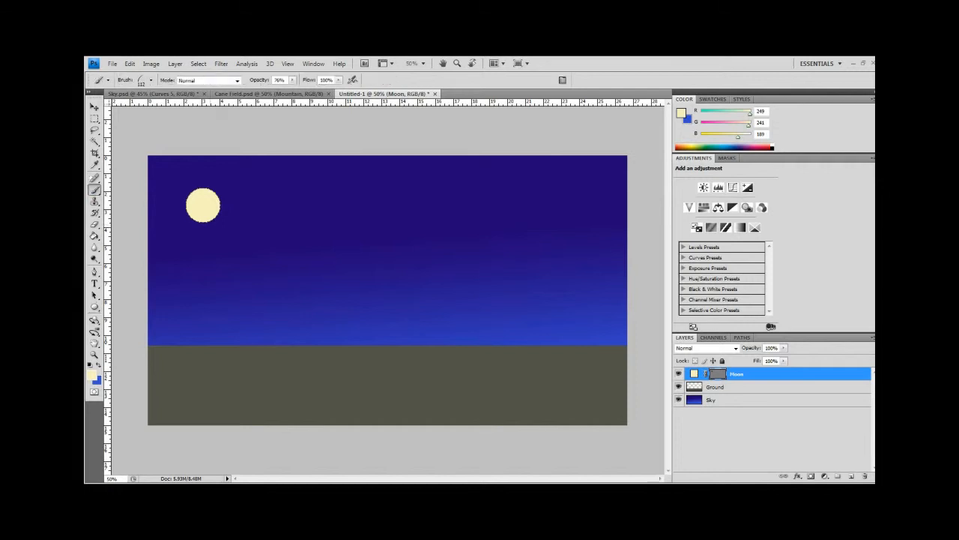
pyautogui.click(151, 80)
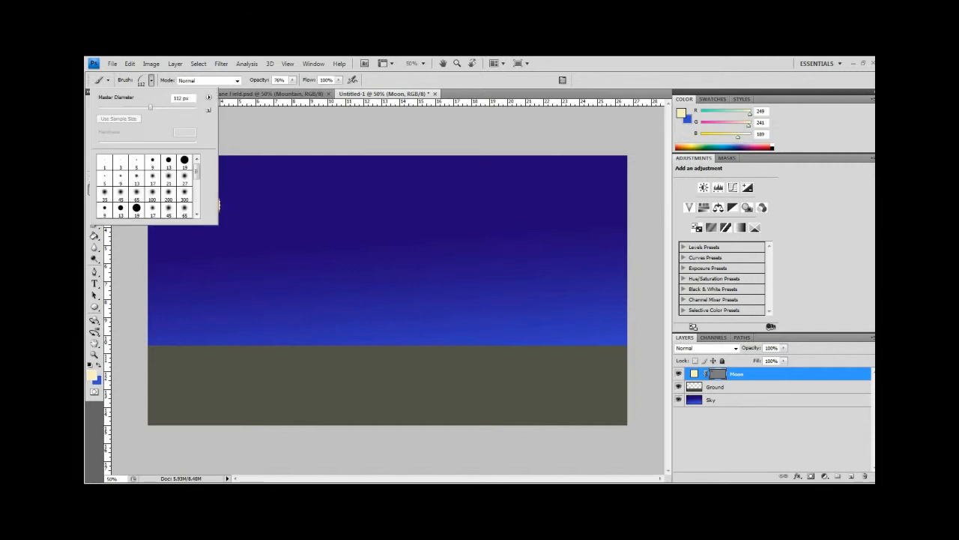
pyautogui.click(137, 161)
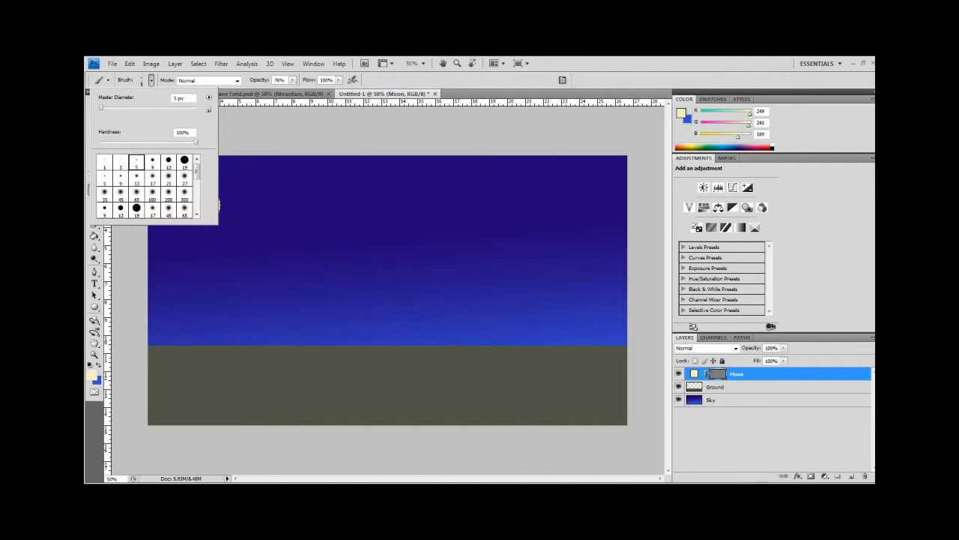
# Rasterize the Moon shape layer so the brush can paint directly on it
pyautogui.click(281, 199)
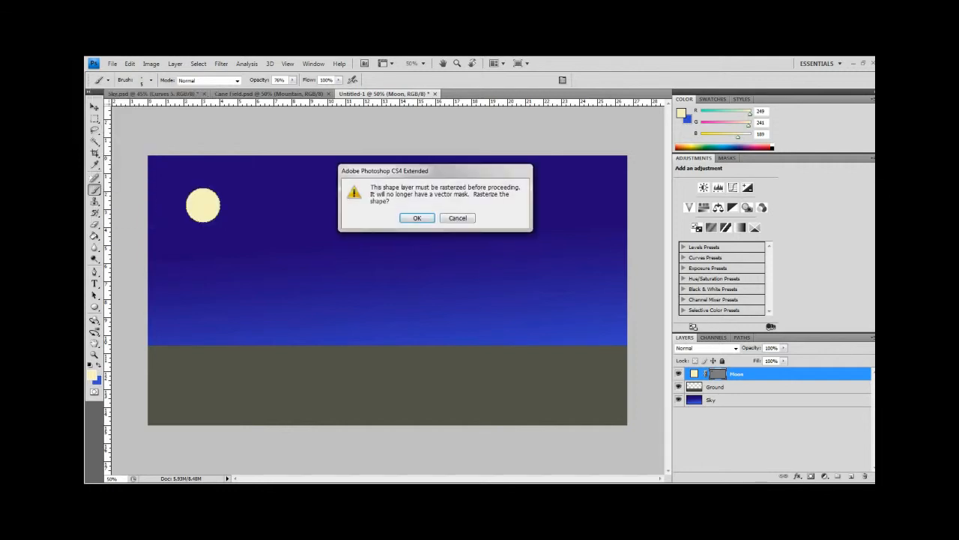
pyautogui.click(458, 218)
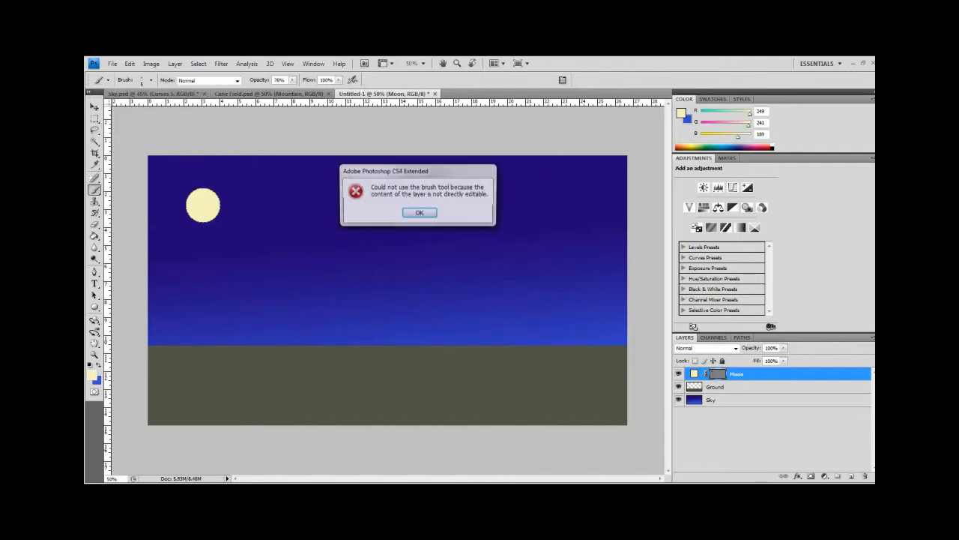
pyautogui.press('Return')
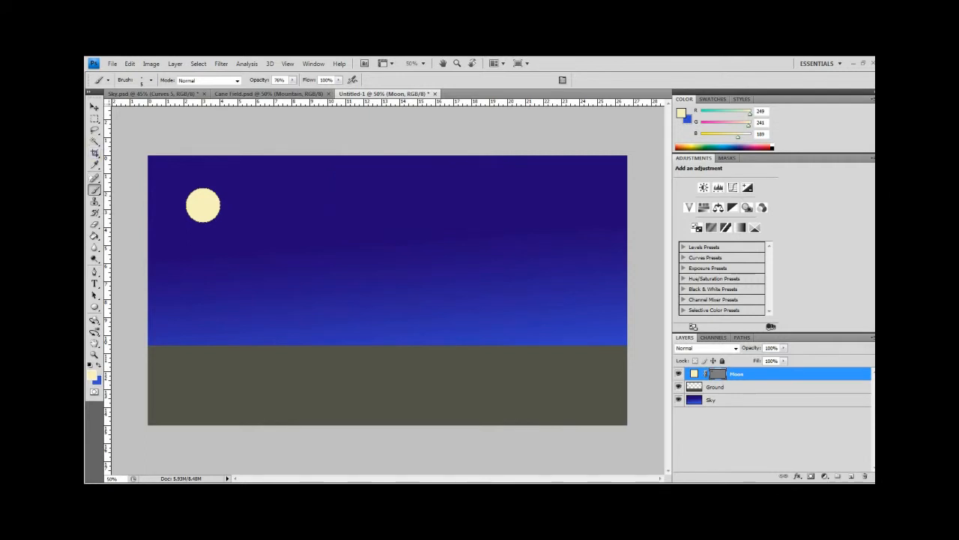
pyautogui.click(203, 205)
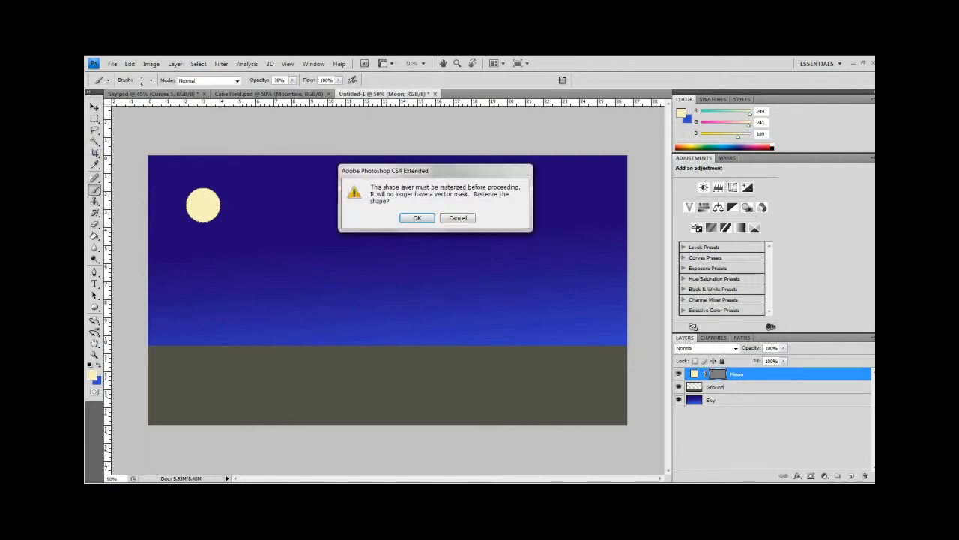
pyautogui.press('Return')
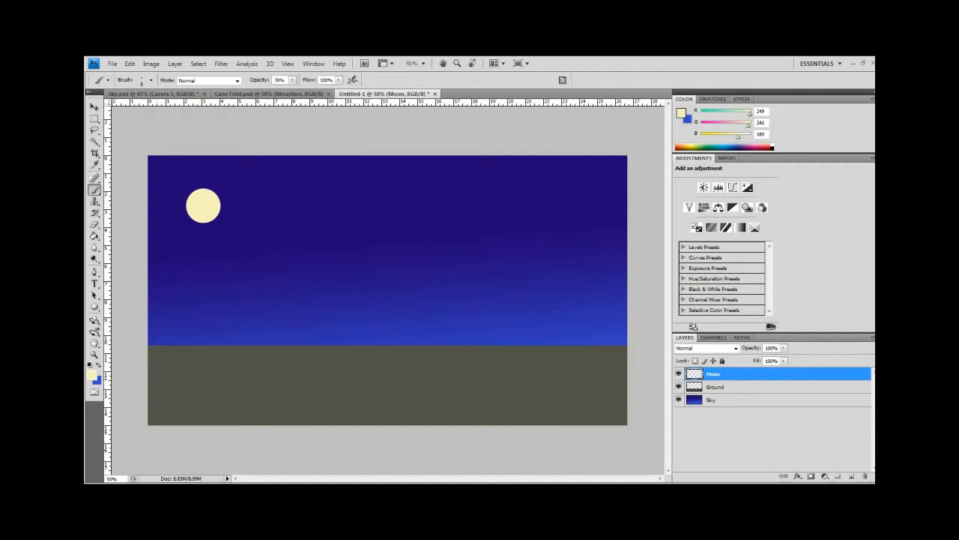
# Set the foreground colour to black
pyautogui.click(92, 375)
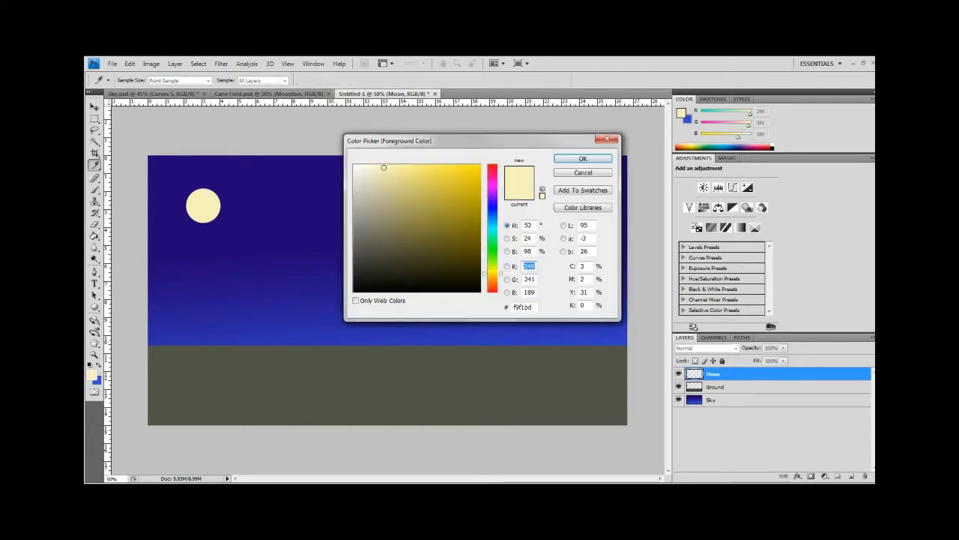
pyautogui.click(478, 290)
pyautogui.click(583, 158)
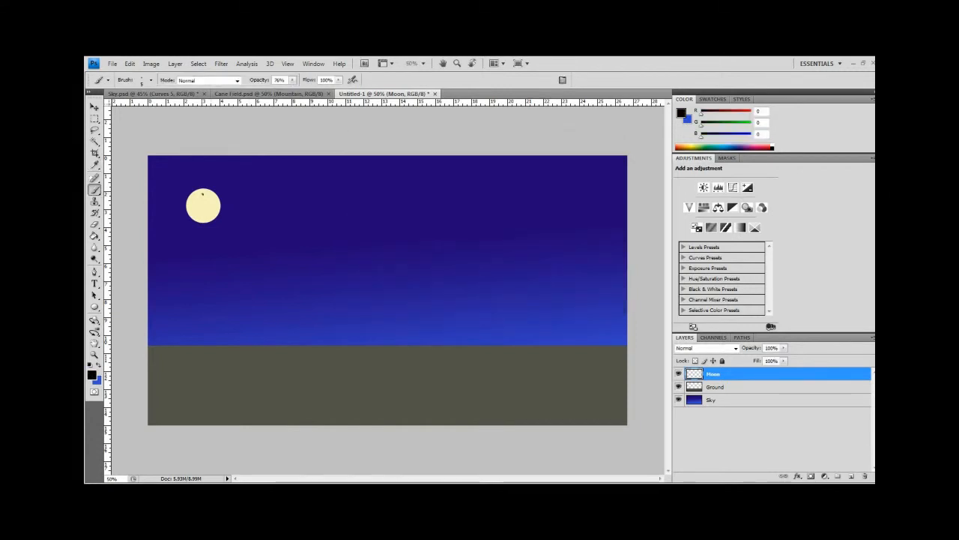
# Undo a small test stroke on the moon and lower the brush opacity to 44%
pyautogui.moveTo(202, 194); pyautogui.dragTo(199, 197)
pyautogui.hotkey('ctrl', 'z')
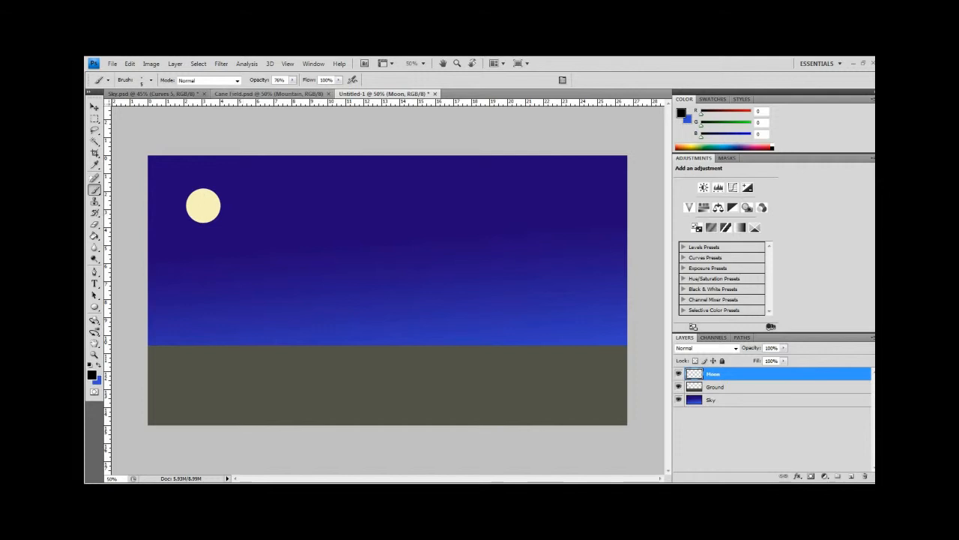
pyautogui.click(293, 80)
pyautogui.moveTo(292, 90); pyautogui.dragTo(276, 89)
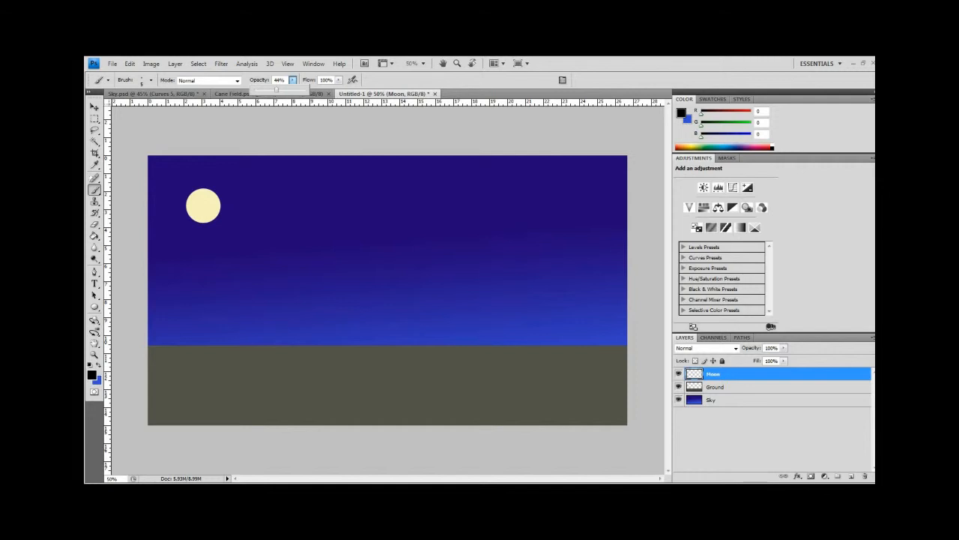
# Try painting crater outlines on the moon with the 5 px brush, and undo the strokes
pyautogui.click(203, 196)
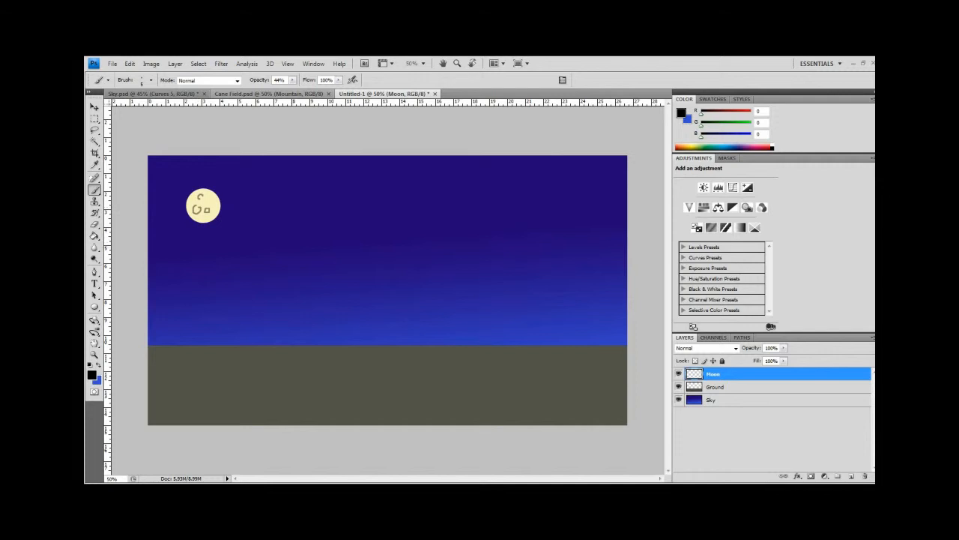
pyautogui.hotkey('ctrl', 'alt', 'z')
pyautogui.hotkey('ctrl', 'alt', 'z')
pyautogui.hotkey('ctrl', 'alt', 'z')
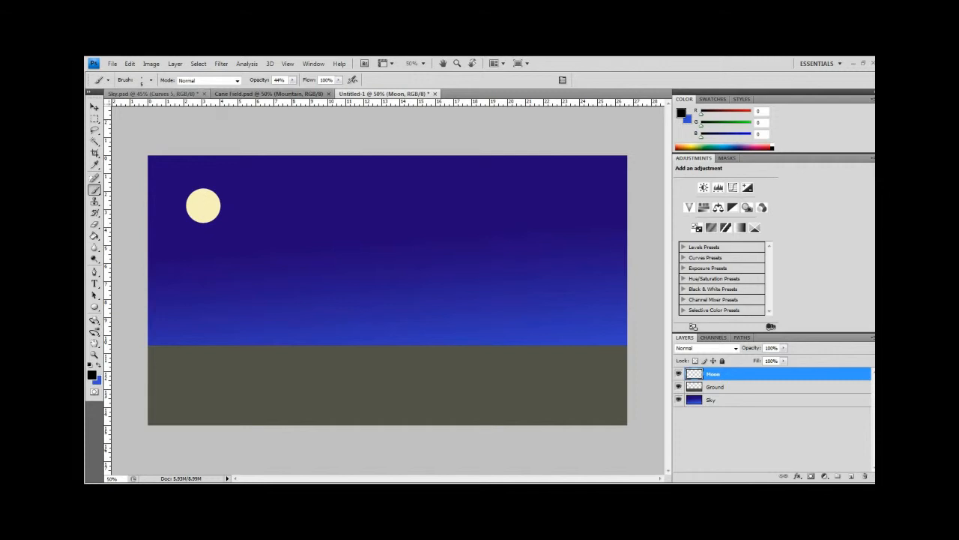
# Set the brush diameter to 3 px and paint three small crater outlines on the moon
pyautogui.click(150, 79)
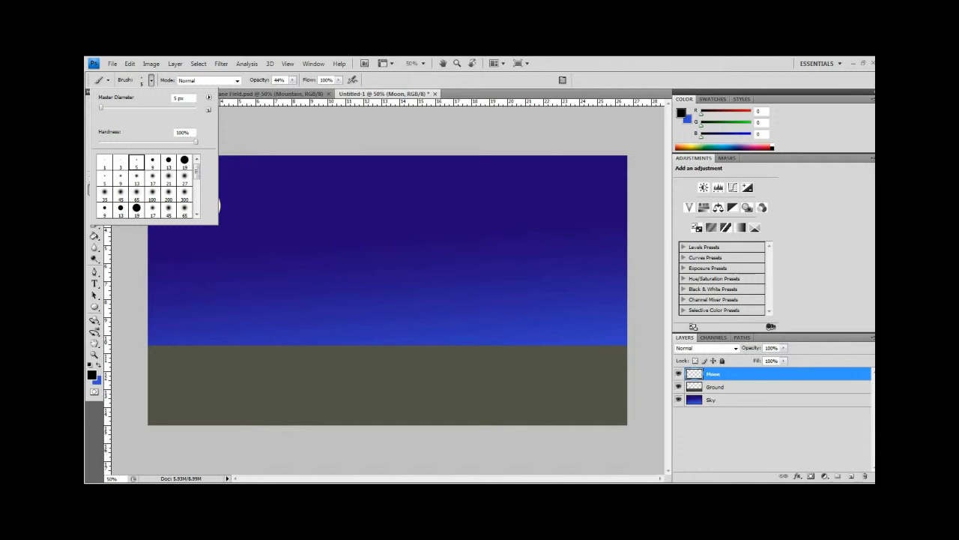
pyautogui.click(105, 177)
pyautogui.doubleClick(176, 98)
pyautogui.write('3')
pyautogui.press('Return')
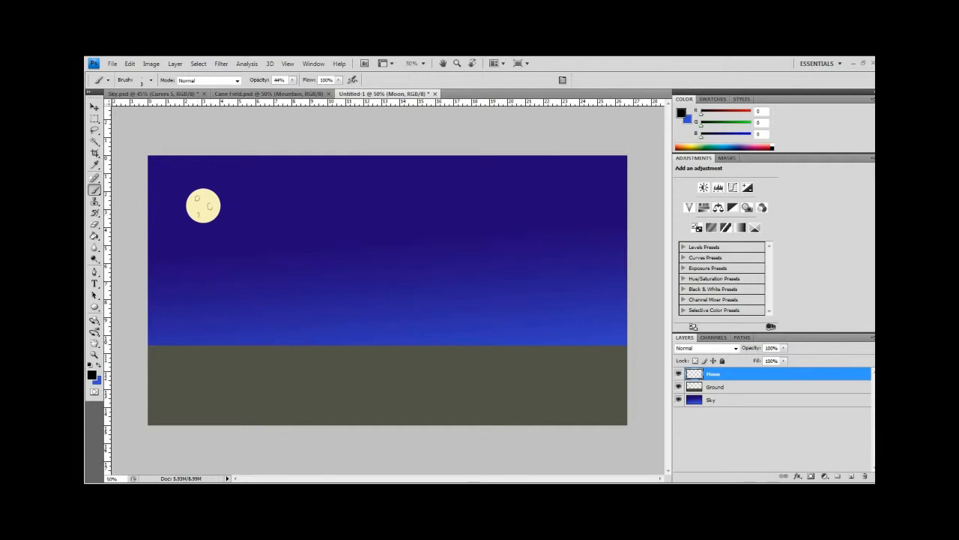
# Add an Outer Glow effect to the Moon layer and increase its size to form a wide soft halo
pyautogui.doubleClick(759, 374)
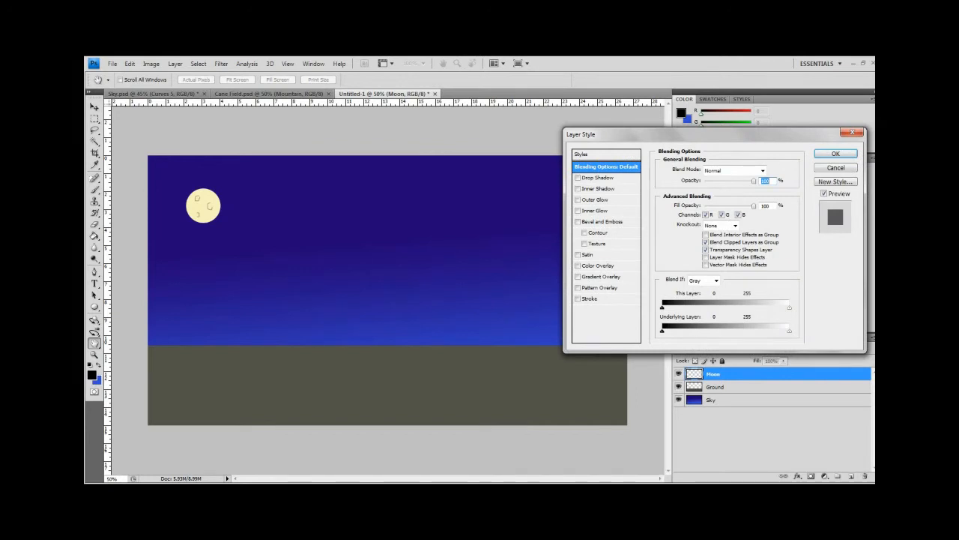
pyautogui.click(578, 199)
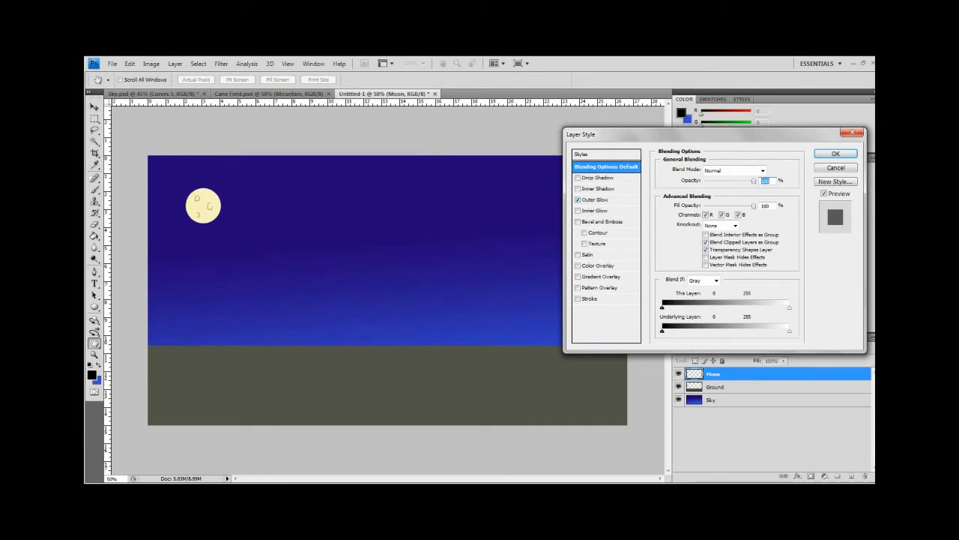
pyautogui.click(596, 200)
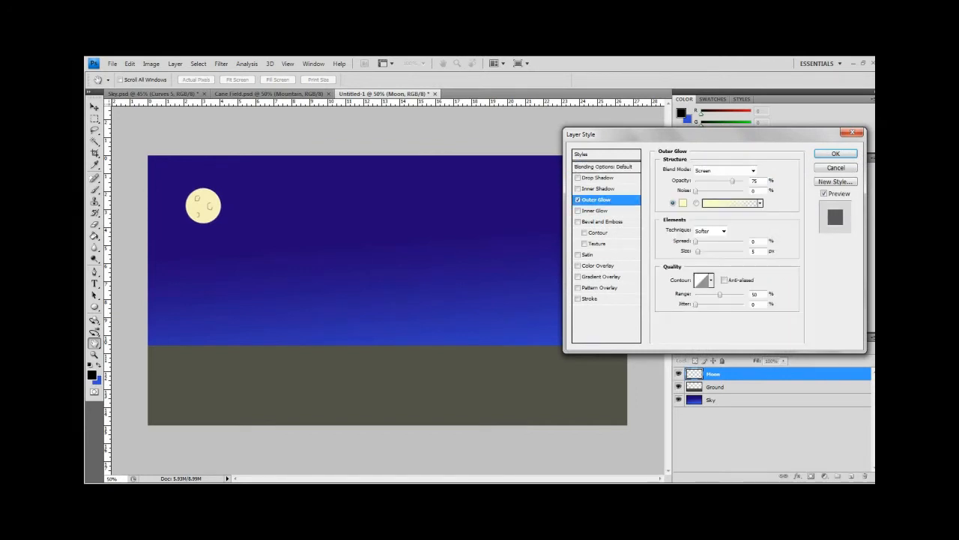
pyautogui.moveTo(697, 251); pyautogui.dragTo(721, 251)
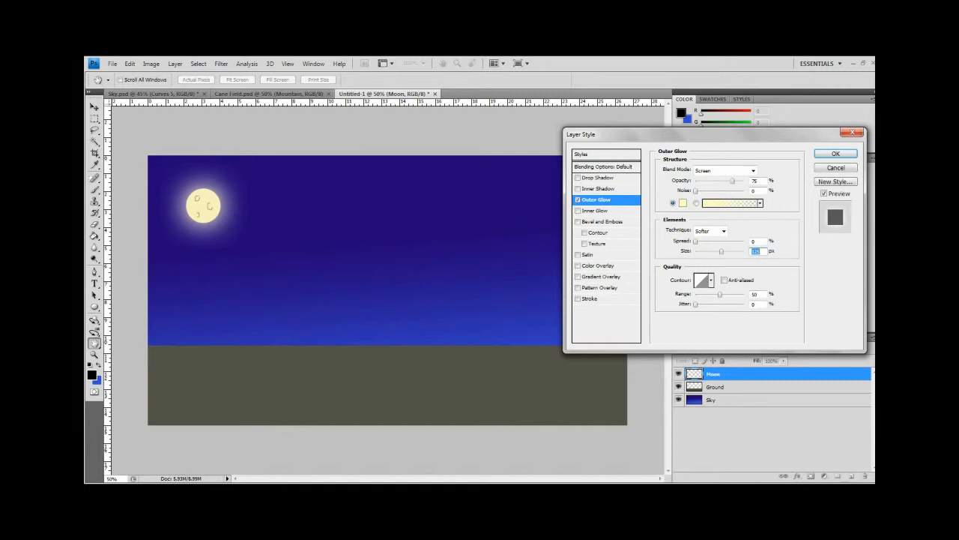
pyautogui.press('Return')
pyautogui.press('b')
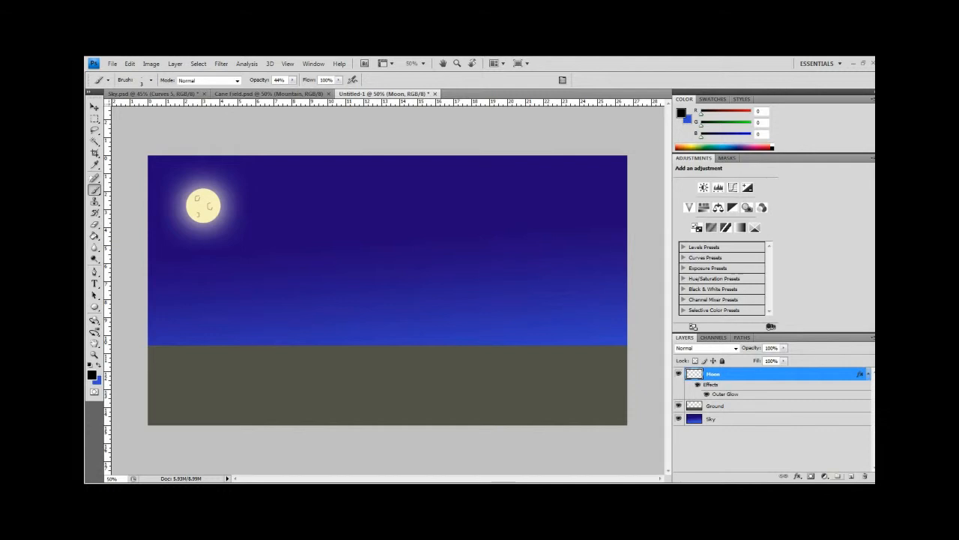
# Add a new layer above Moon and name it Tree
pyautogui.click(851, 476)
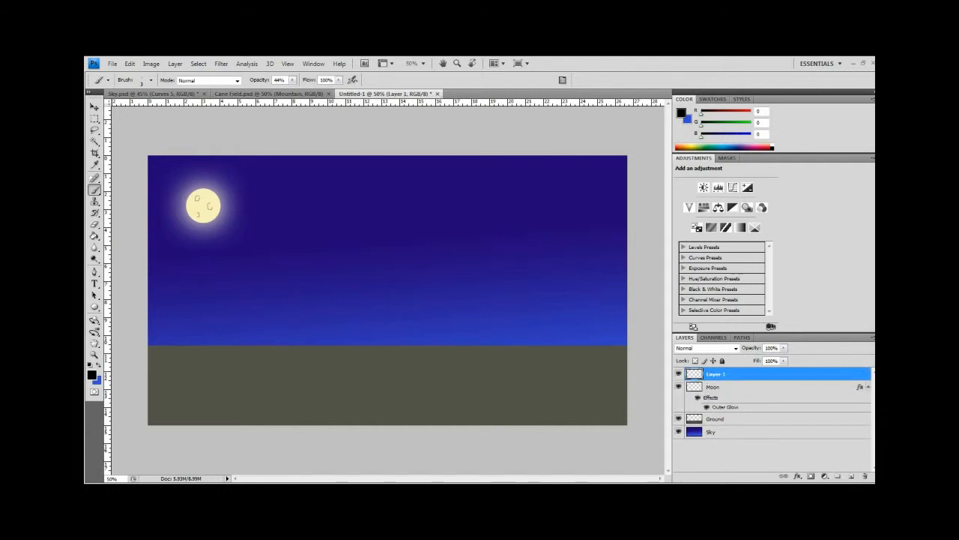
pyautogui.doubleClick(715, 374)
pyautogui.write('Tree')
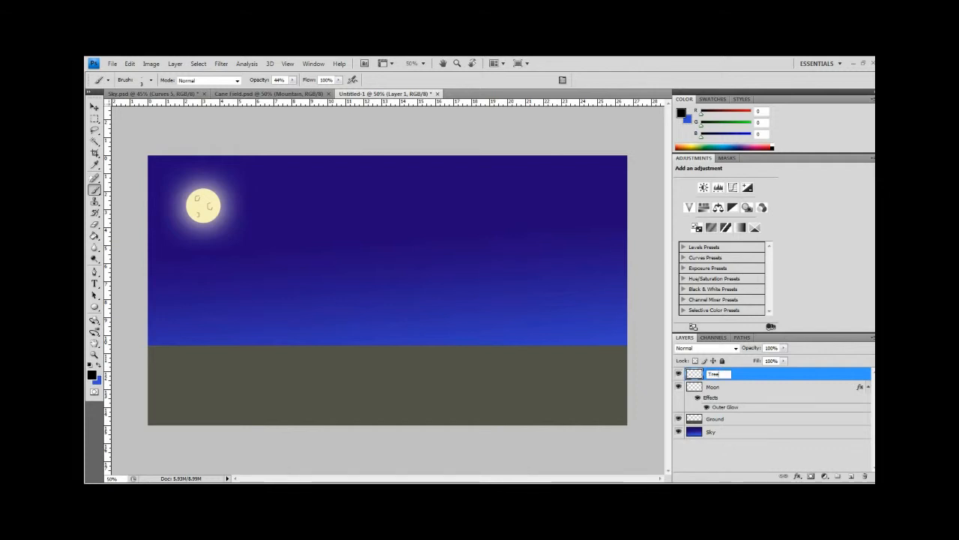
pyautogui.press('Return')
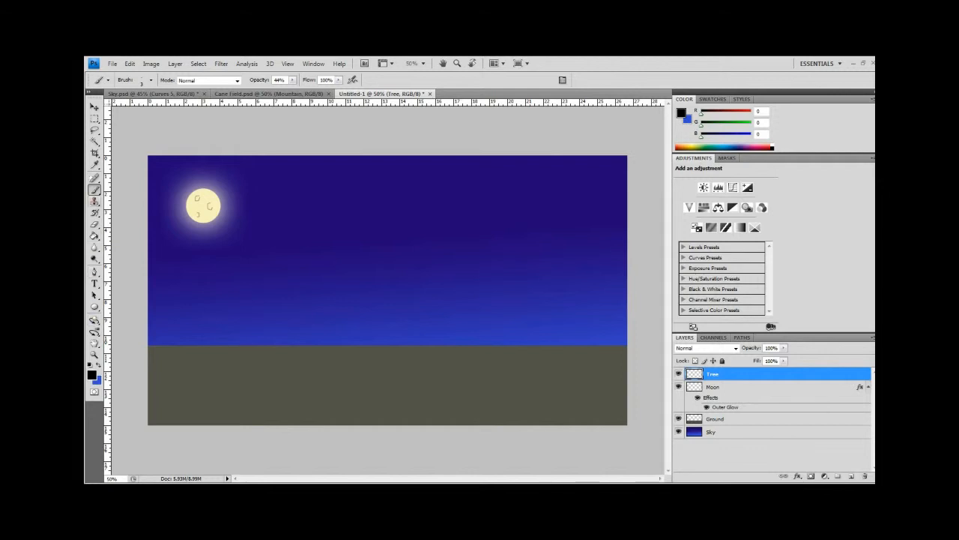
# Sample the ground's grey as the foreground colour and lasso a bare tree with roots and branches below the moon, reaching into the ground
pyautogui.click(95, 165)
pyautogui.click(248, 378)
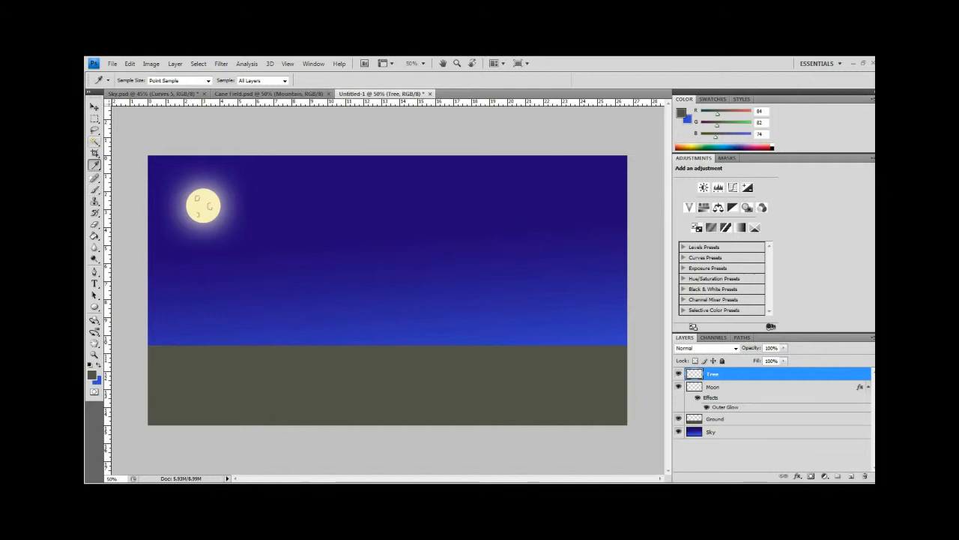
pyautogui.click(95, 129)
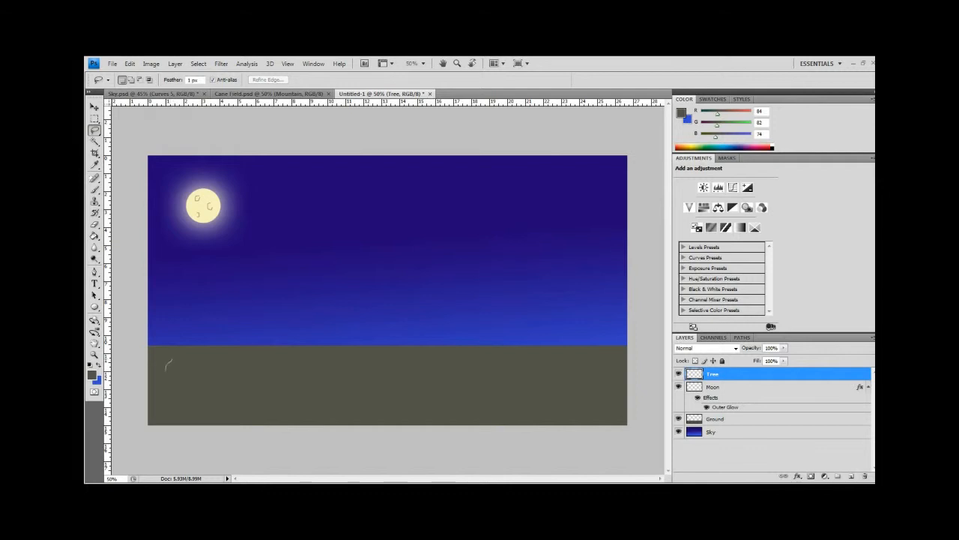
pyautogui.moveTo(182, 363); pyautogui.dragTo(224, 370)
pyautogui.moveTo(189, 338)
pyautogui.mouseDown()
pyautogui.moveTo(195, 298)
pyautogui.moveTo(214, 299)
pyautogui.mouseUp()
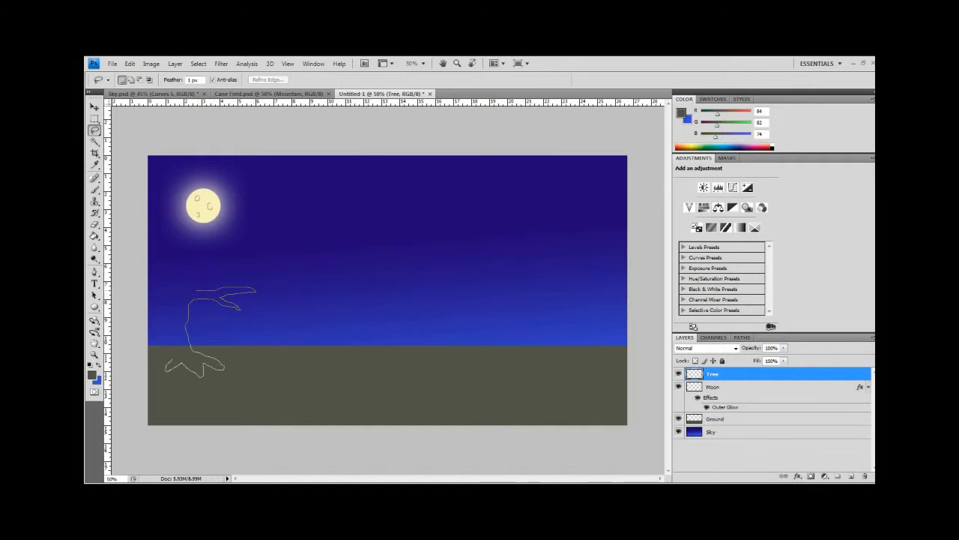
pyautogui.moveTo(196, 289); pyautogui.dragTo(194, 278)
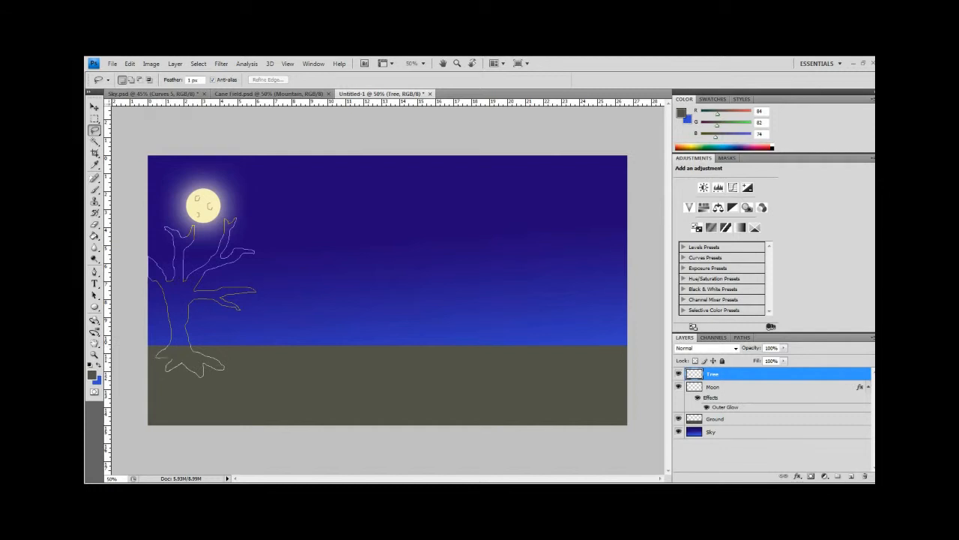
pyautogui.moveTo(148, 278); pyautogui.dragTo(148, 259)
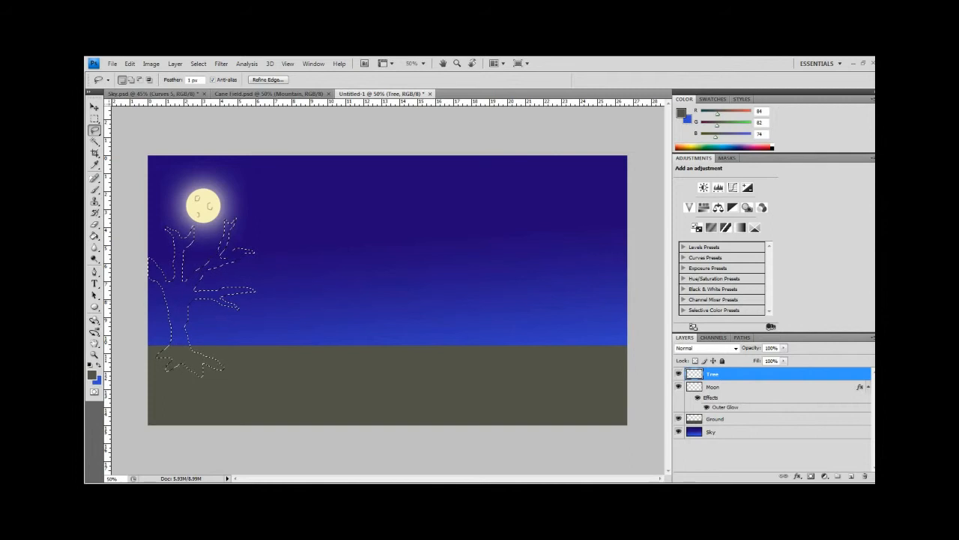
# Fill the tree-shaped selection with the foreground grey on the Tree layer, and deselect it
pyautogui.click(94, 236)
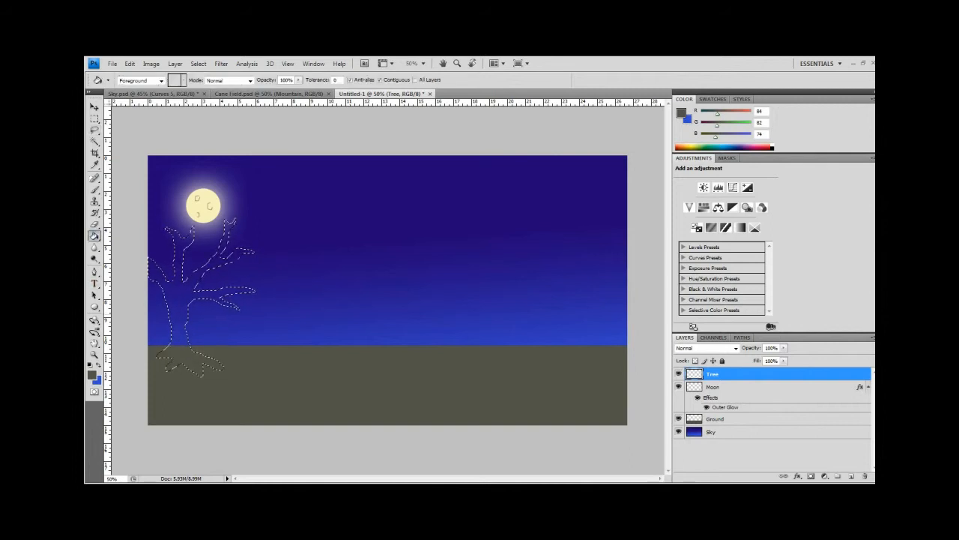
pyautogui.click(178, 307)
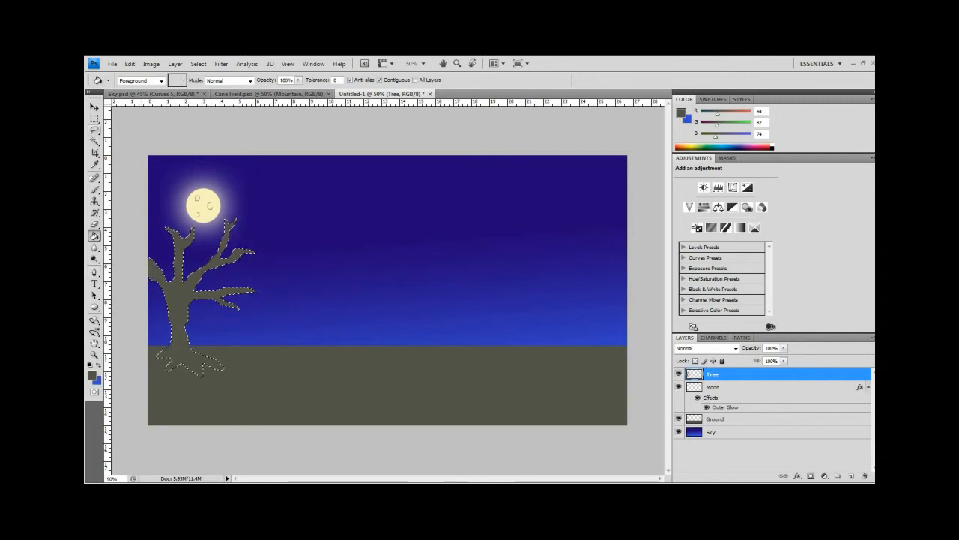
pyautogui.press('w')
pyautogui.rightClick(180, 283)
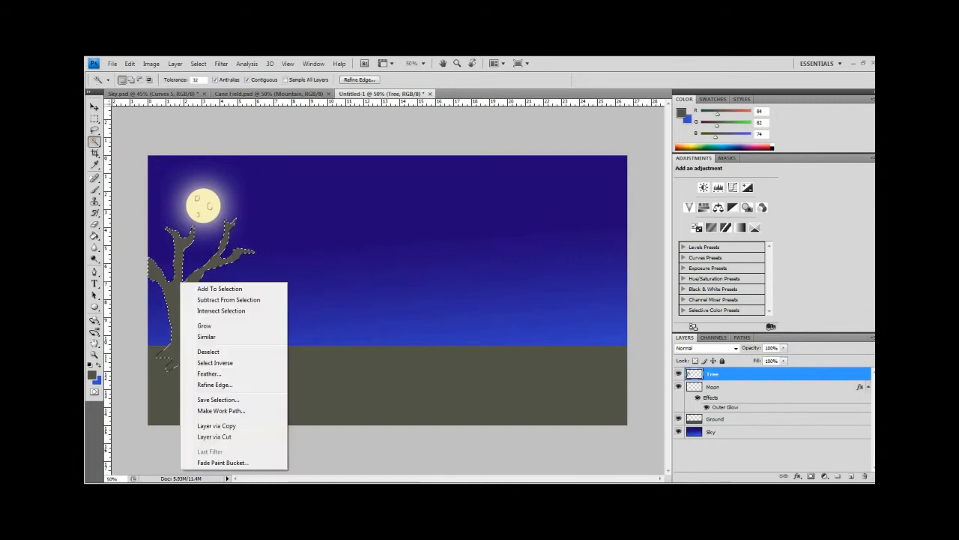
pyautogui.click(214, 351)
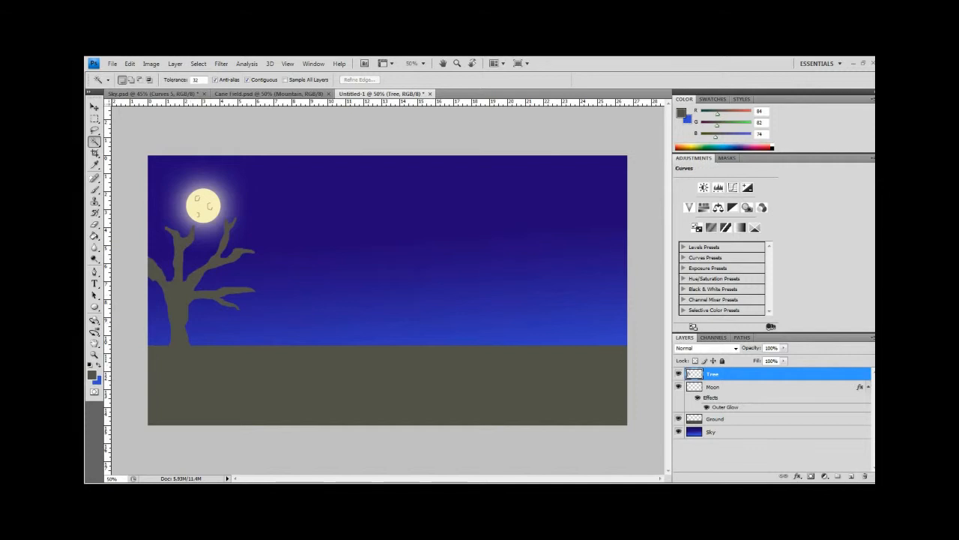
# Set the foreground colour to the darker grey #4a4841 and refill the tree with it
pyautogui.click(91, 375)
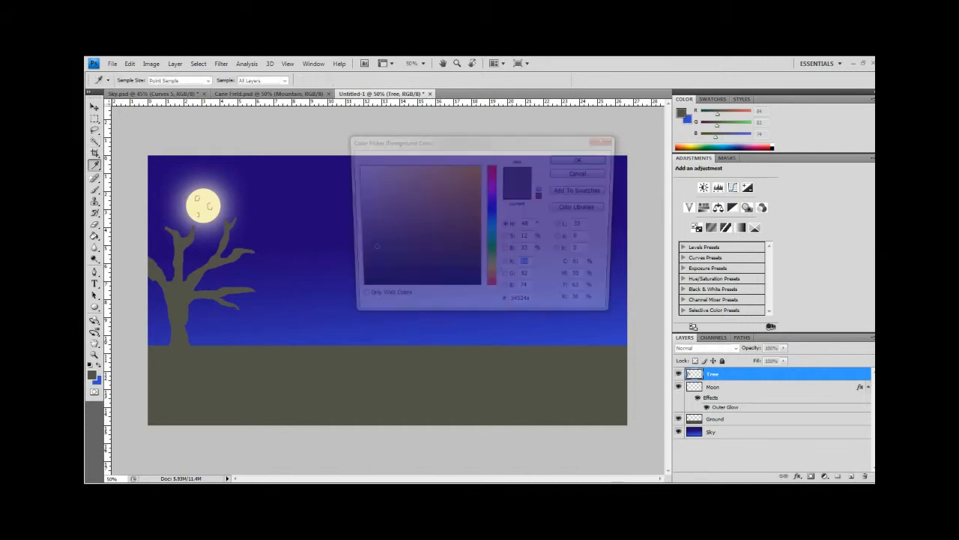
pyautogui.click(369, 252)
pyautogui.moveTo(369, 252); pyautogui.dragTo(368, 254)
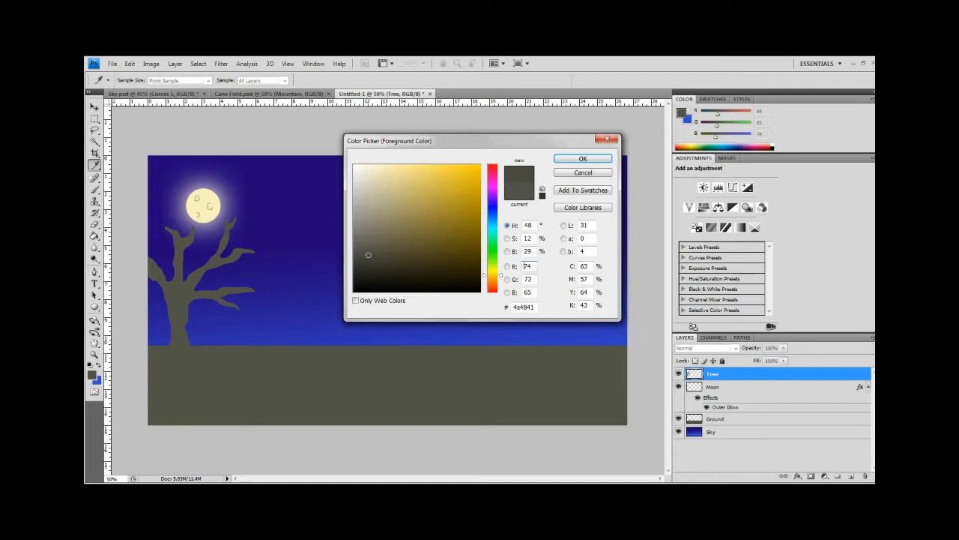
pyautogui.press('Return')
pyautogui.press('w')
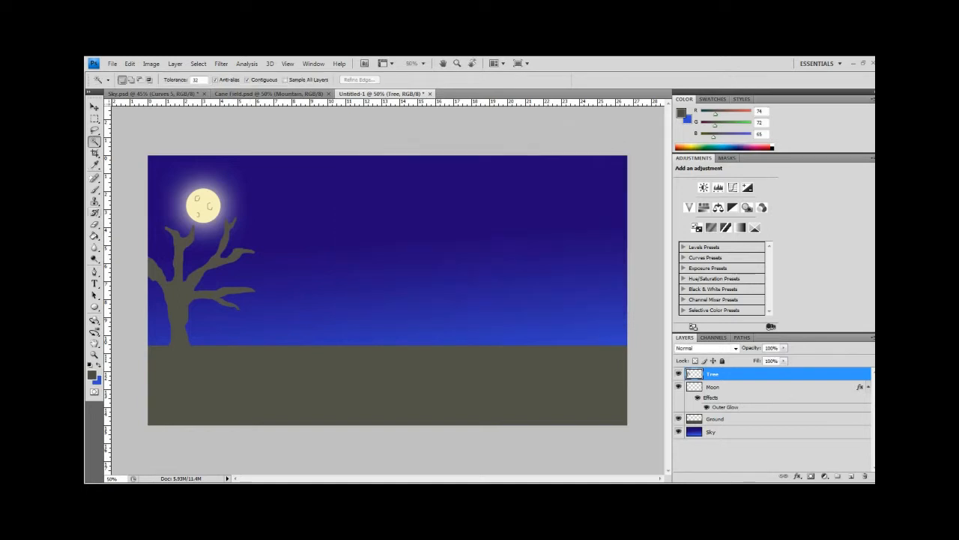
pyautogui.click(94, 235)
pyautogui.click(179, 305)
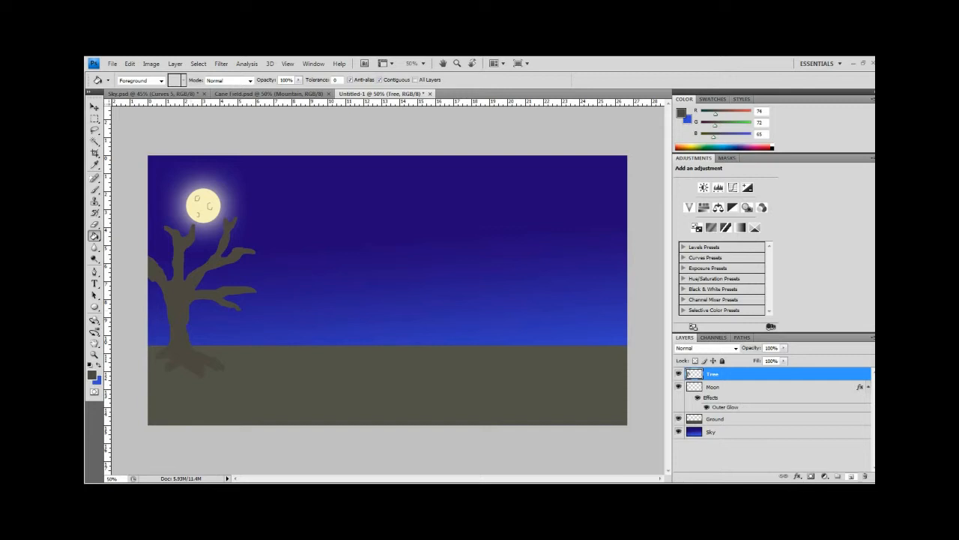
# Add a new layer above Tree and name it Leaves
pyautogui.click(852, 477)
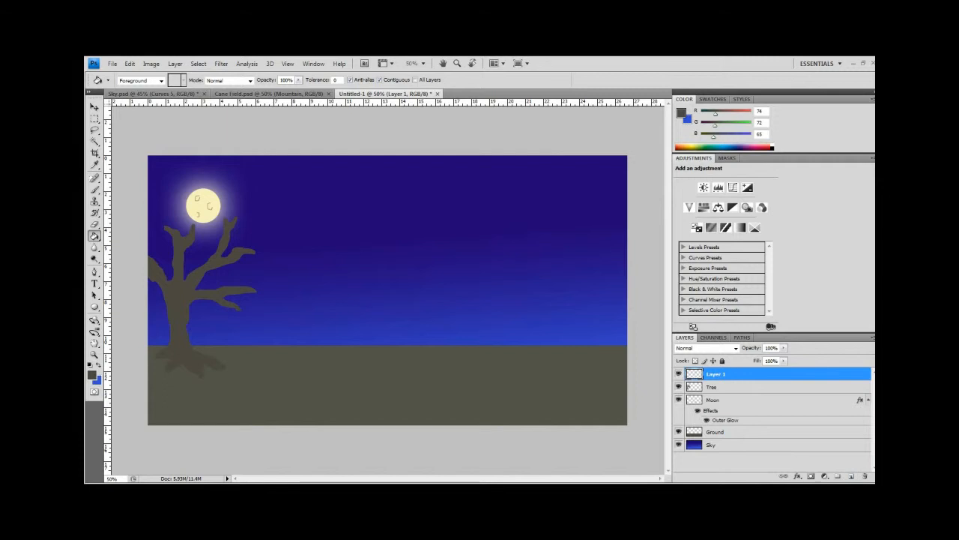
pyautogui.press('l')
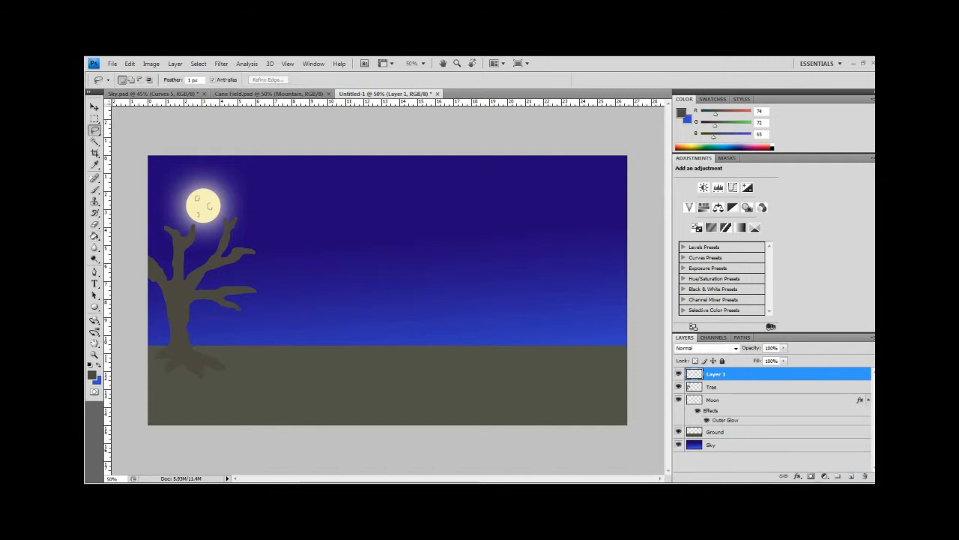
pyautogui.press('e')
pyautogui.press('a')
pyautogui.press('v')
pyautogui.press('e')
pyautogui.press('s')
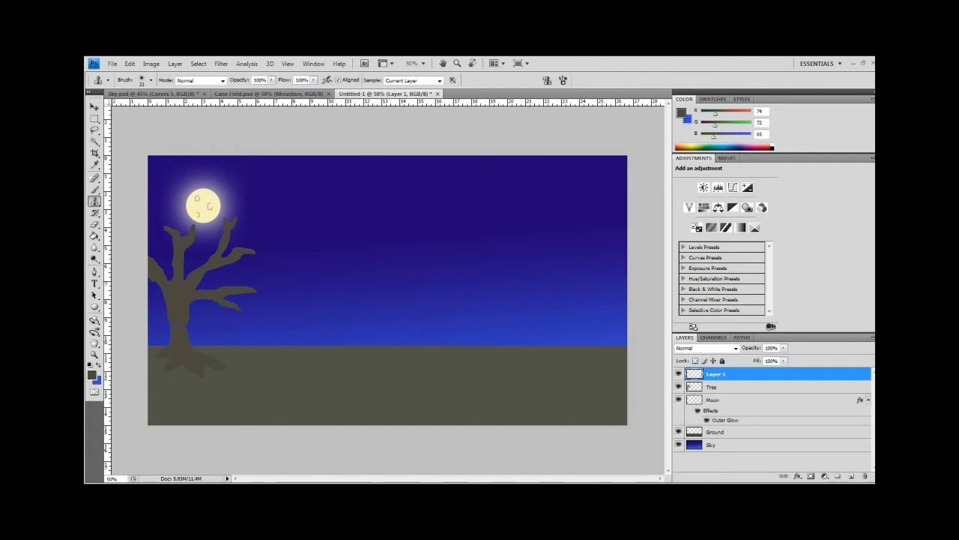
pyautogui.doubleClick(717, 374)
pyautogui.write('Leaves')
pyautogui.press('Return')
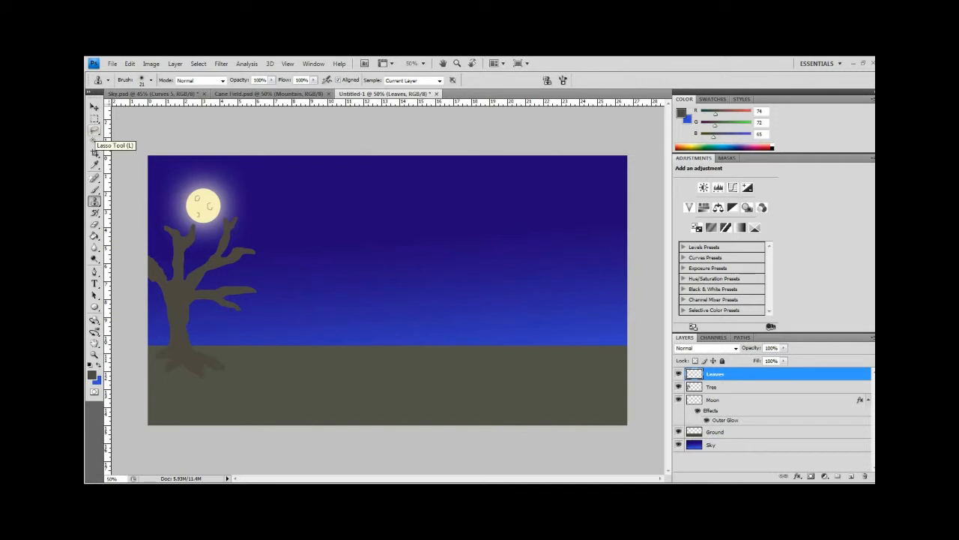
# Lasso a wavy foliage outline around the tree's branches, reaching from the trunk top to the moon's lower edge and the canvas's left edge
pyautogui.click(95, 130)
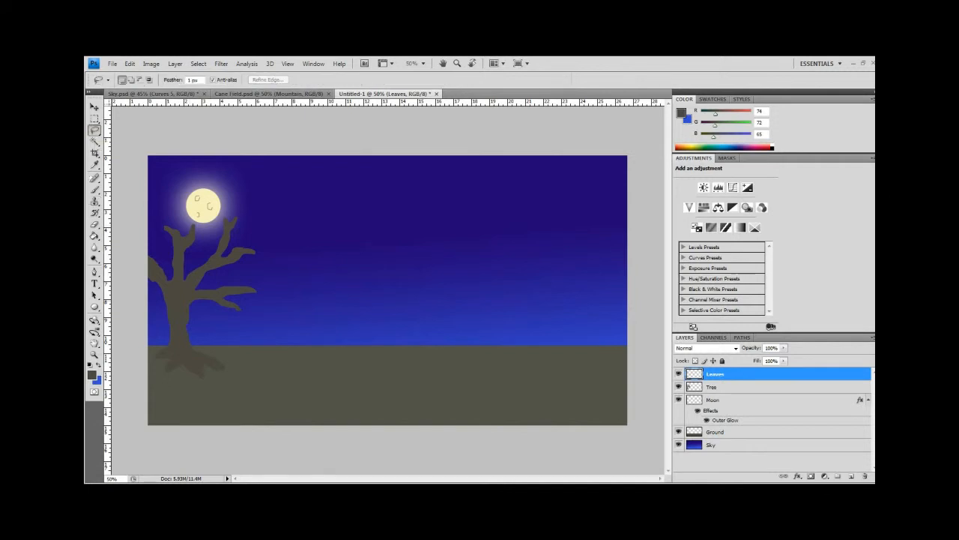
pyautogui.moveTo(171, 300)
pyautogui.mouseDown()
pyautogui.moveTo(225, 320)
pyautogui.moveTo(285, 302)
pyautogui.mouseUp()
pyautogui.moveTo(254, 271)
pyautogui.mouseDown()
pyautogui.moveTo(263, 265)
pyautogui.moveTo(249, 219)
pyautogui.moveTo(223, 207)
pyautogui.mouseUp()
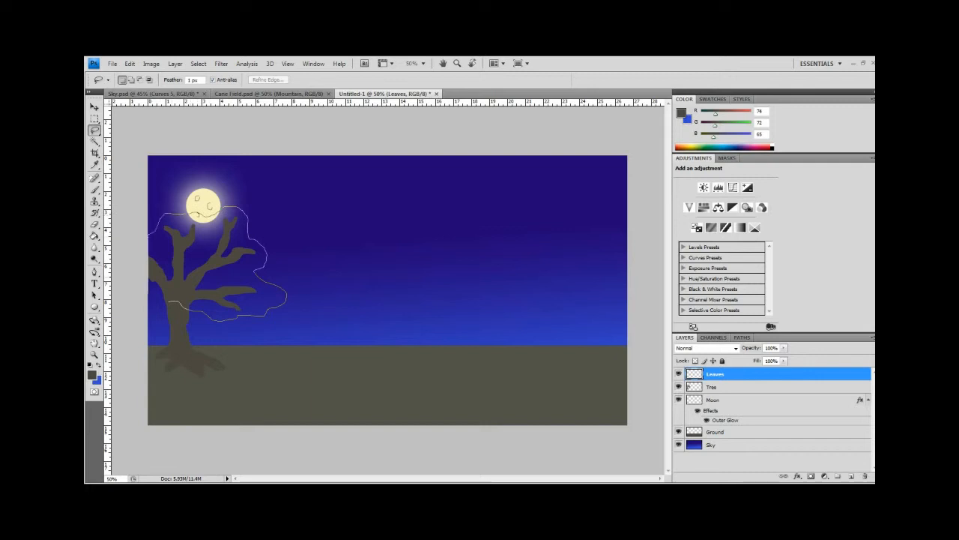
pyautogui.moveTo(150, 296); pyautogui.dragTo(150, 296)
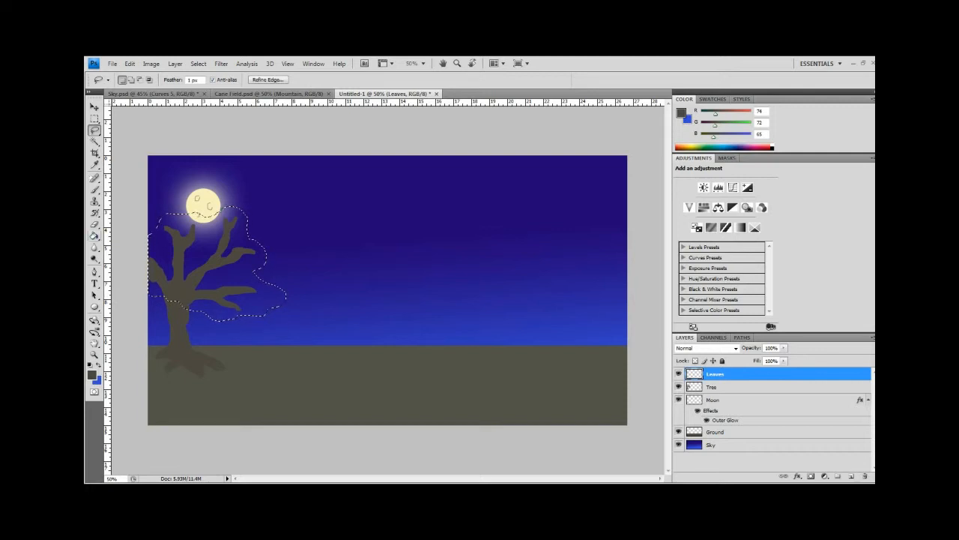
# Set the foreground colour to grey #56544e and fill the foliage selection with it on the Leaves layer
pyautogui.click(95, 236)
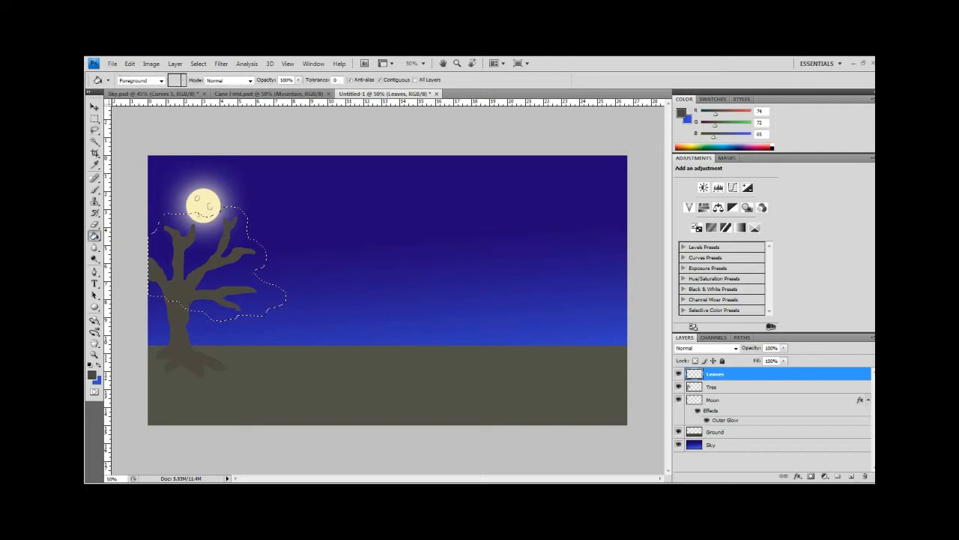
pyautogui.click(91, 374)
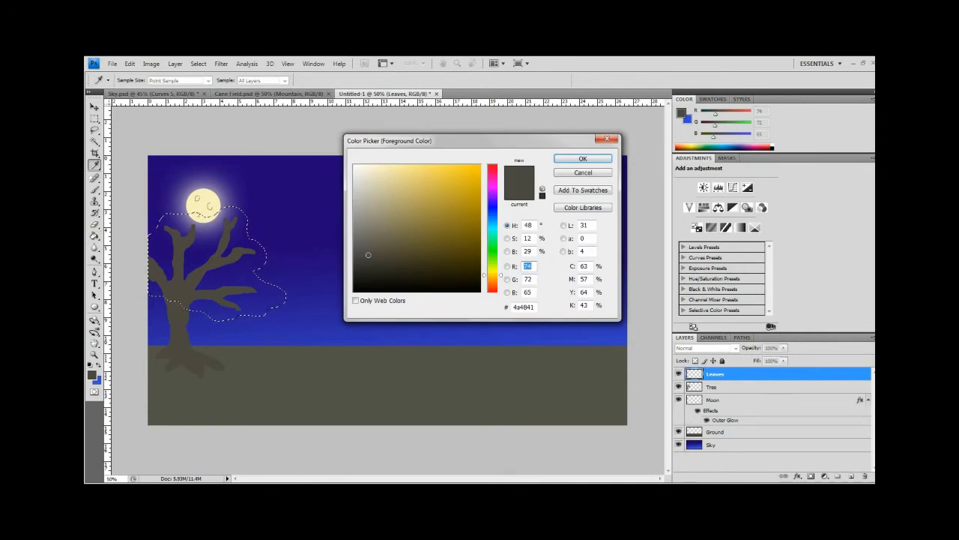
pyautogui.moveTo(368, 255); pyautogui.dragTo(364, 249)
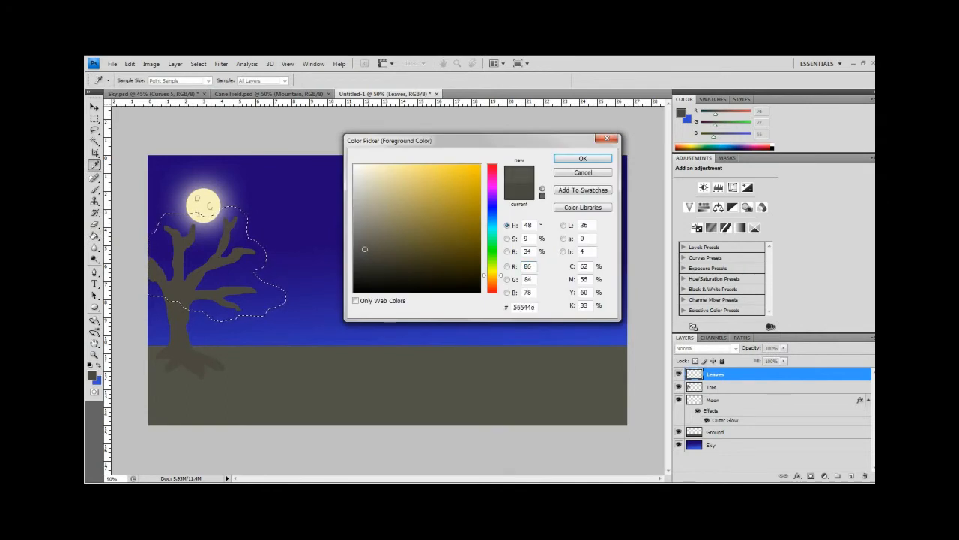
pyautogui.press('Return')
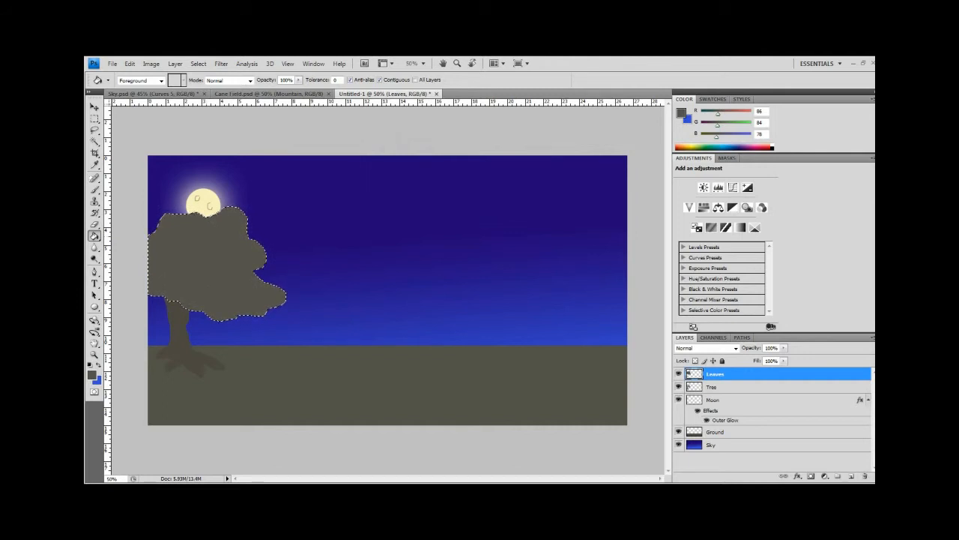
# Move the Leaves layer below the Tree layer and deselect the foliage outline
pyautogui.moveTo(717, 374); pyautogui.dragTo(717, 392)
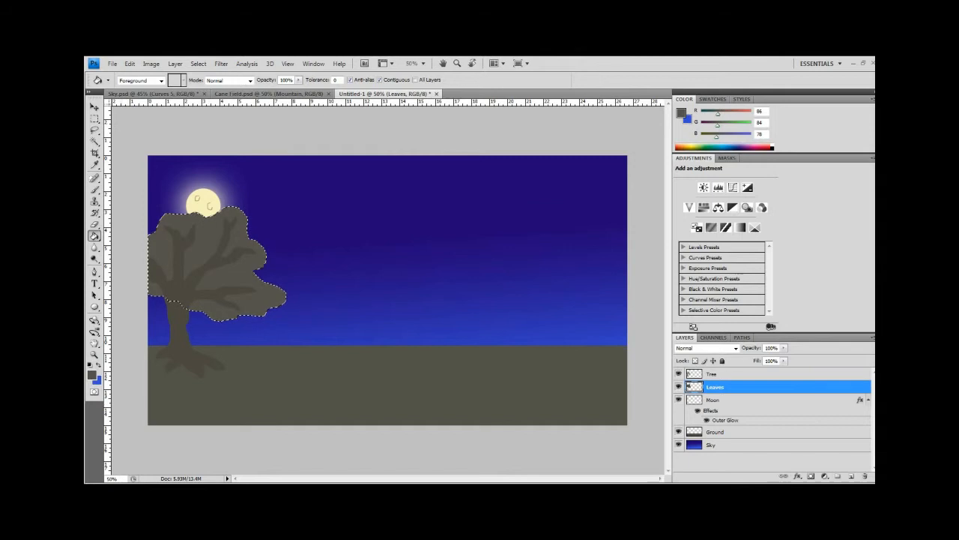
pyautogui.click(95, 119)
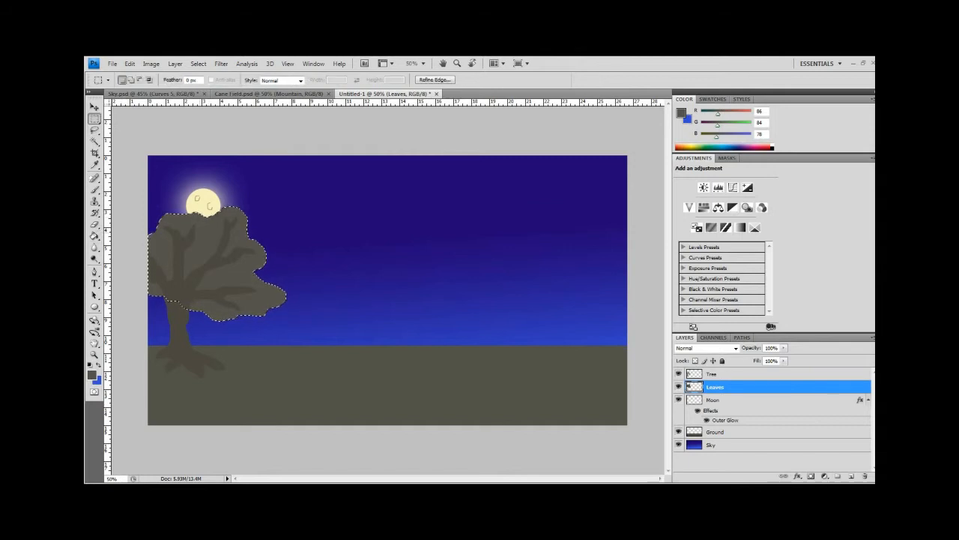
pyautogui.rightClick(207, 239)
pyautogui.click(235, 245)
# Add a new layer directly above Moon and name it Cloud
pyautogui.click(712, 374)
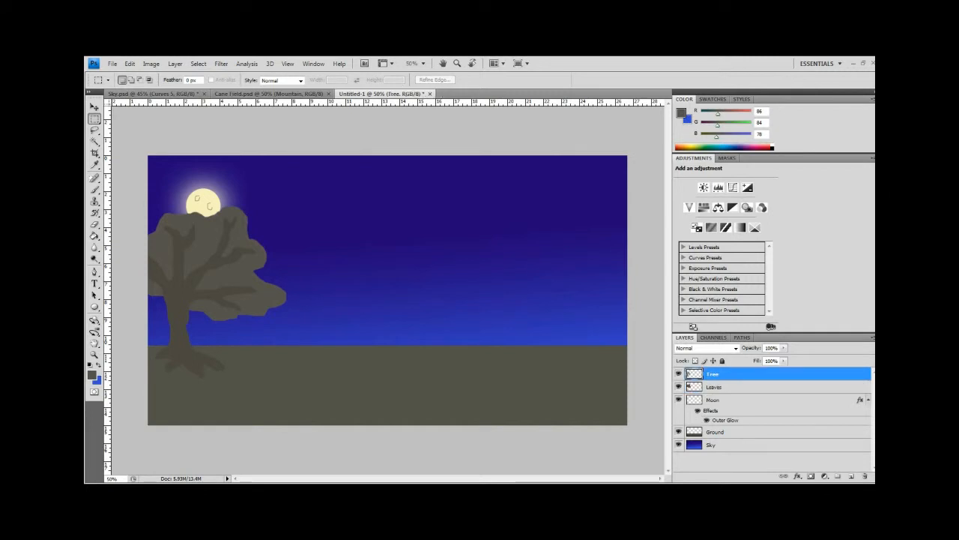
pyautogui.click(715, 386)
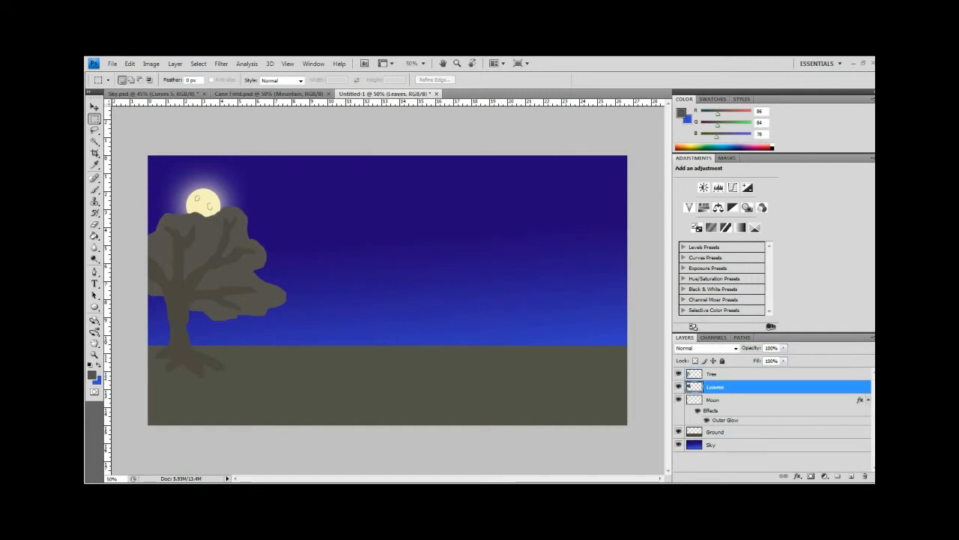
pyautogui.click(714, 400)
pyautogui.click(853, 476)
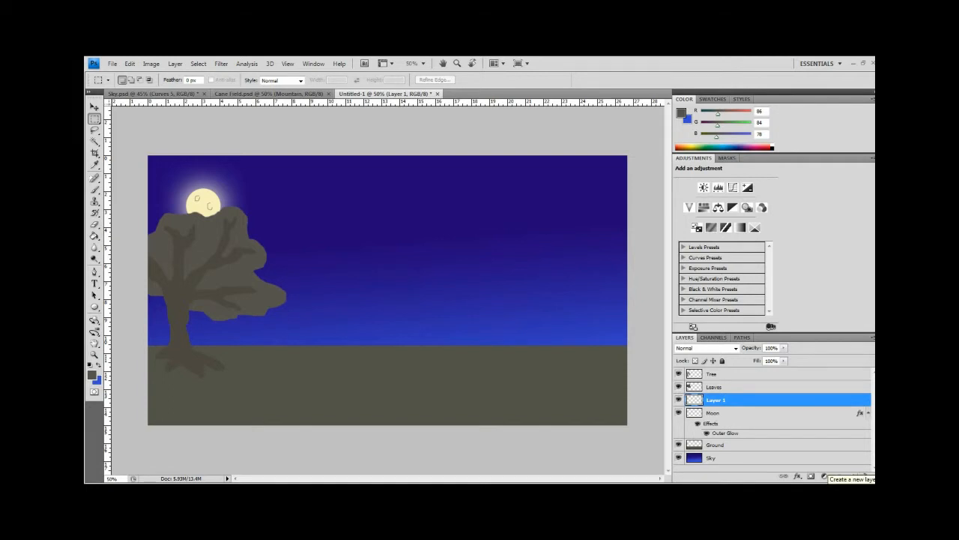
pyautogui.doubleClick(717, 400)
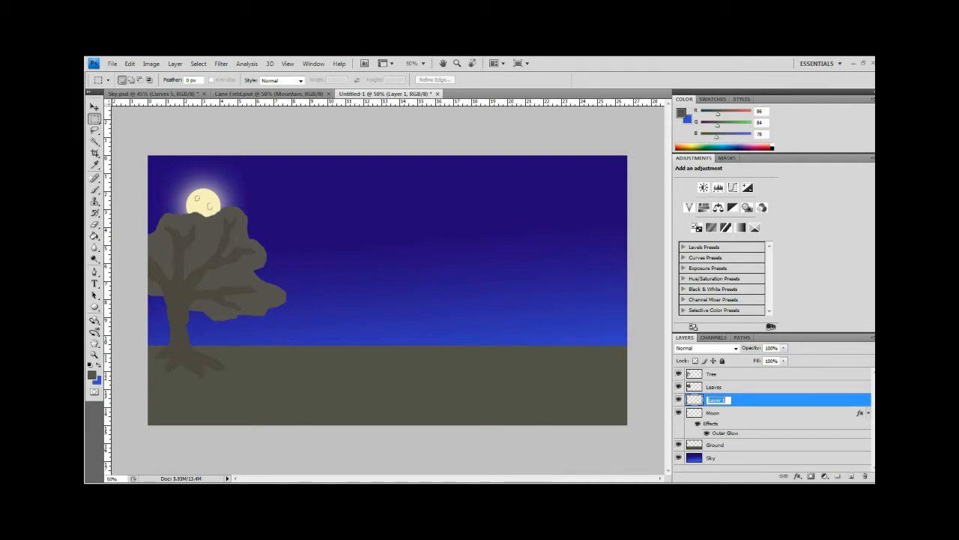
pyautogui.write('Cloud')
pyautogui.press('Return')
# Set up the Brush tool with the soft 100 px brush at 100% opacity
pyautogui.click(94, 189)
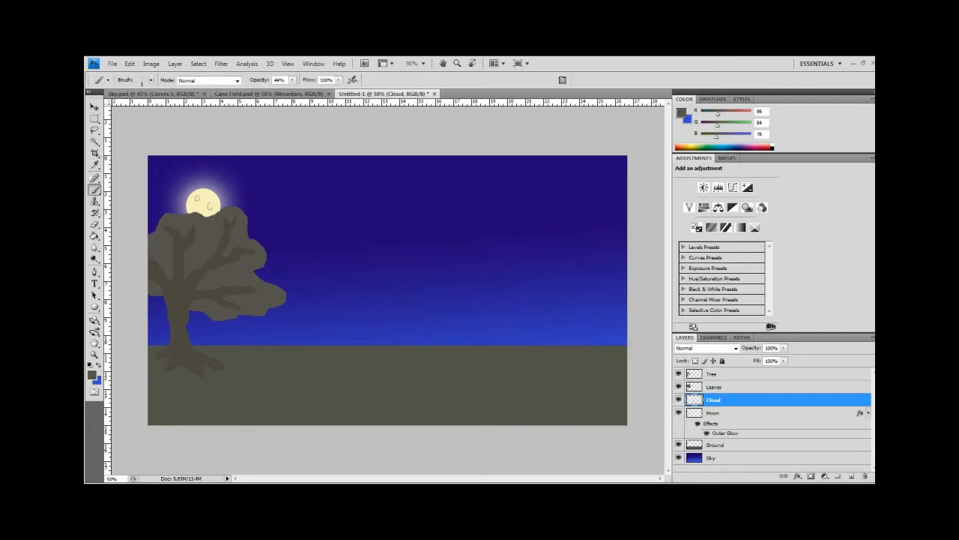
pyautogui.click(152, 79)
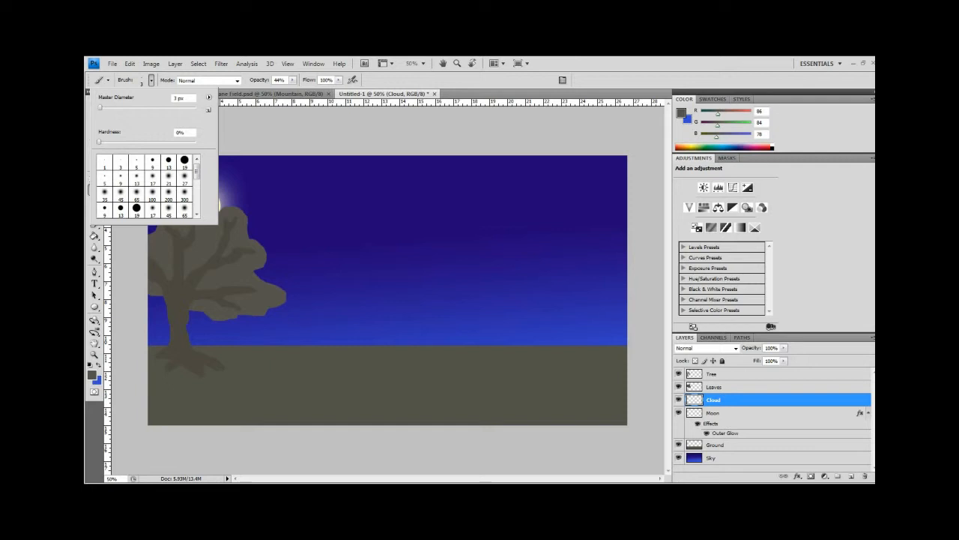
pyautogui.click(136, 194)
pyautogui.click(152, 194)
pyautogui.click(137, 194)
pyautogui.click(152, 194)
pyautogui.press('Return')
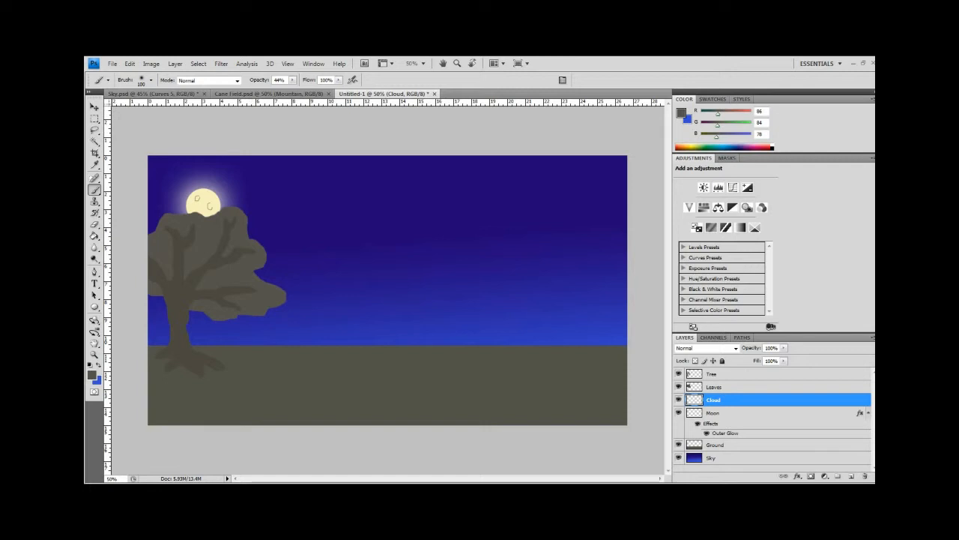
pyautogui.click(292, 79)
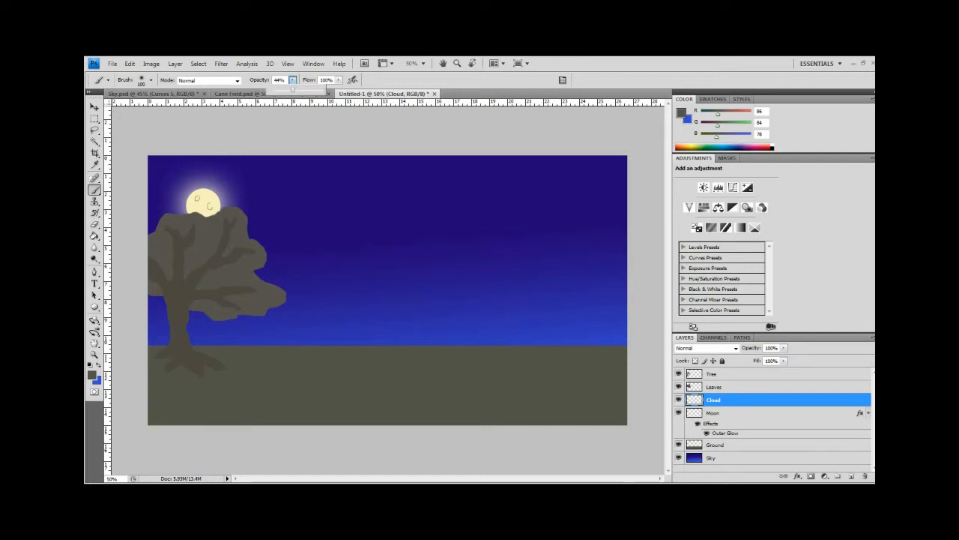
pyautogui.moveTo(293, 90); pyautogui.dragTo(323, 90)
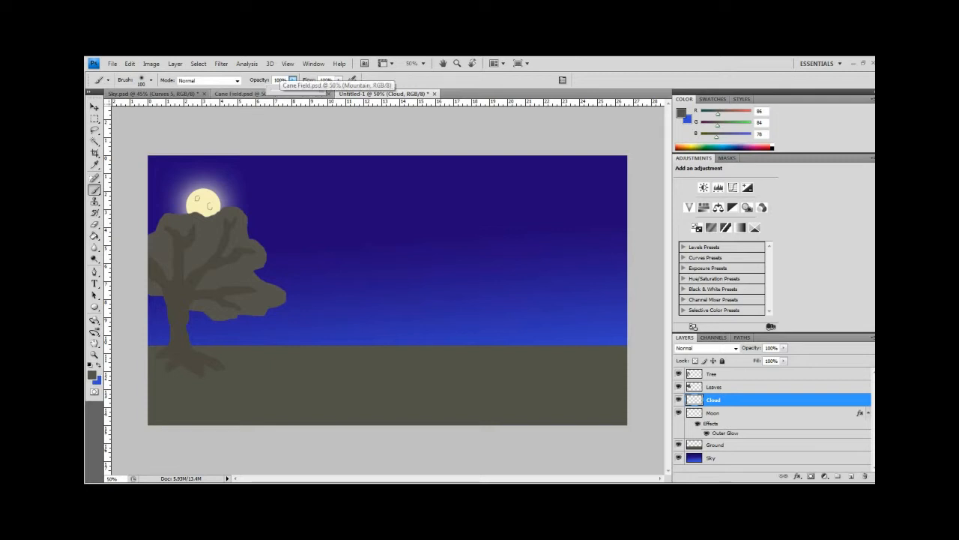
# Set the foreground colour to light grey #a5a5a4 and paint three soft clouds: upper middle sky, the canvas's right edge, and over the moon
pyautogui.click(91, 374)
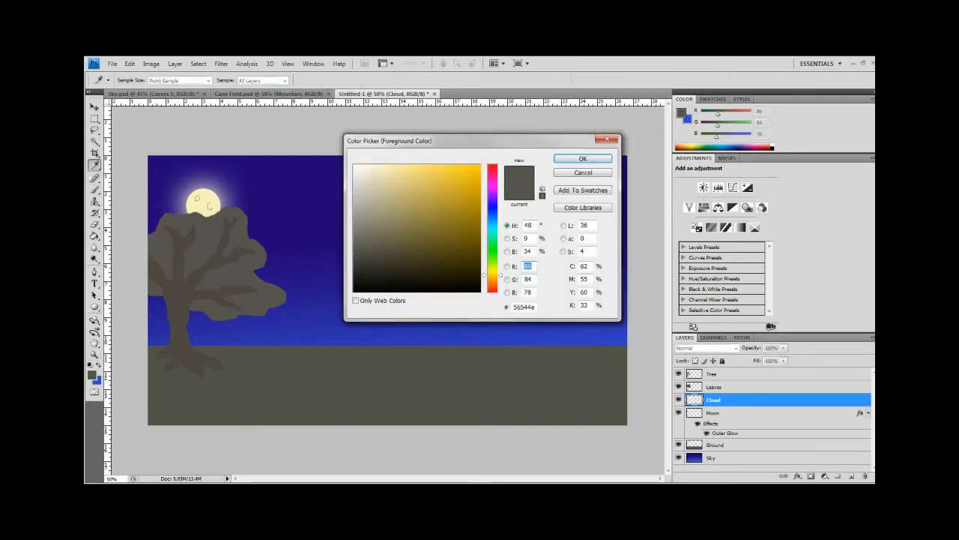
pyautogui.moveTo(354, 225); pyautogui.dragTo(354, 215)
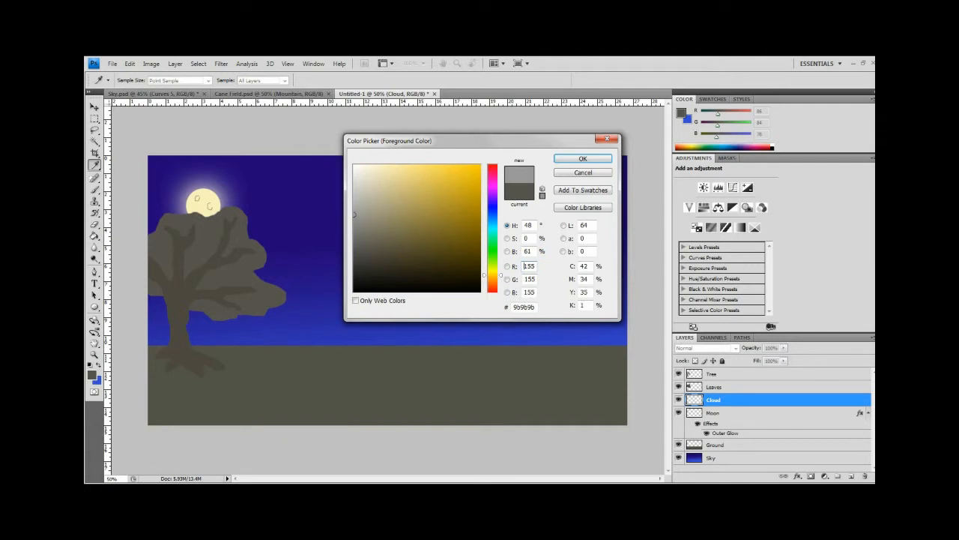
pyautogui.doubleClick(527, 266)
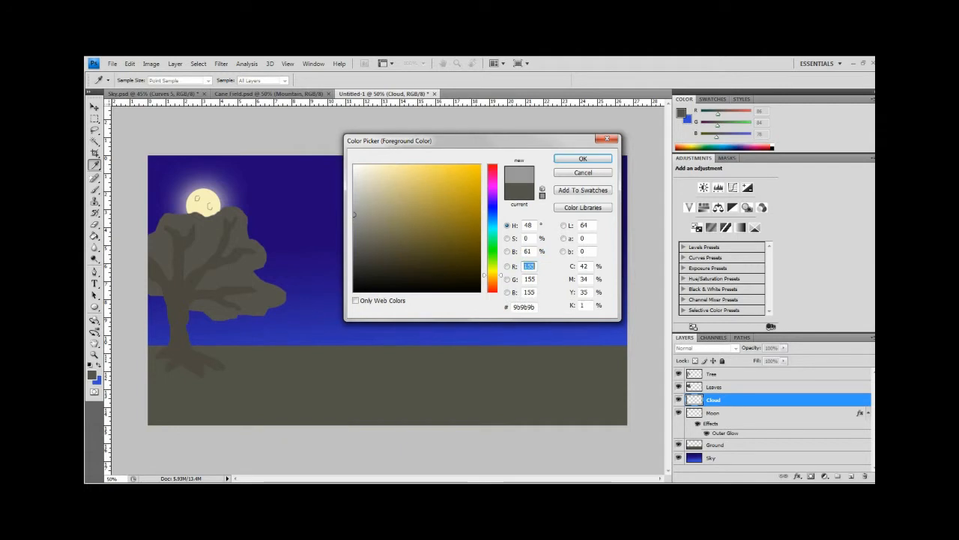
pyautogui.moveTo(355, 215)
pyautogui.mouseDown()
pyautogui.moveTo(314, 210)
pyautogui.moveTo(359, 195)
pyautogui.moveTo(386, 217)
pyautogui.moveTo(408, 217)
pyautogui.moveTo(420, 199)
pyautogui.moveTo(378, 183)
pyautogui.moveTo(401, 180)
pyautogui.moveTo(424, 213)
pyautogui.moveTo(429, 191)
pyautogui.moveTo(442, 207)
pyautogui.mouseUp()
pyautogui.click(583, 159)
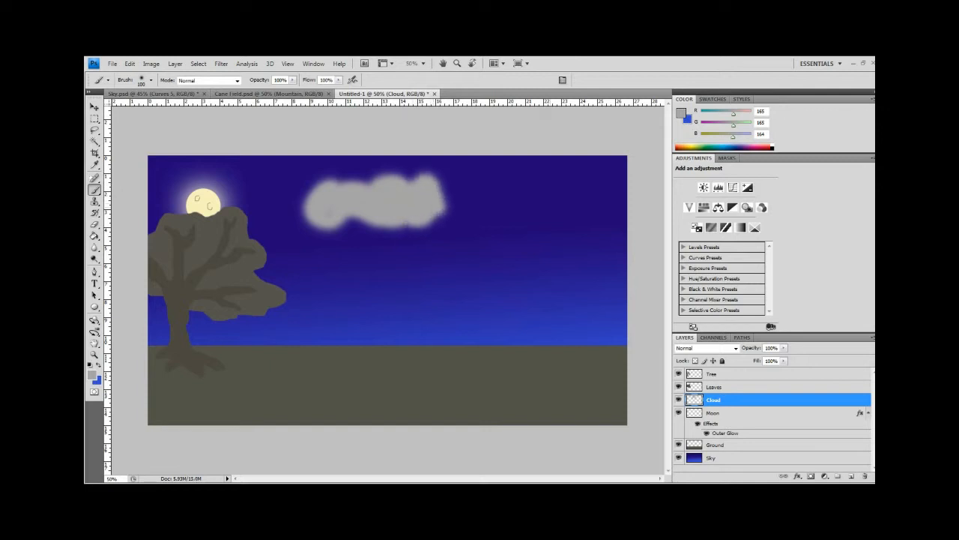
pyautogui.moveTo(624, 169)
pyautogui.mouseDown()
pyautogui.moveTo(573, 187)
pyautogui.moveTo(577, 218)
pyautogui.moveTo(616, 210)
pyautogui.moveTo(622, 191)
pyautogui.moveTo(631, 215)
pyautogui.mouseUp()
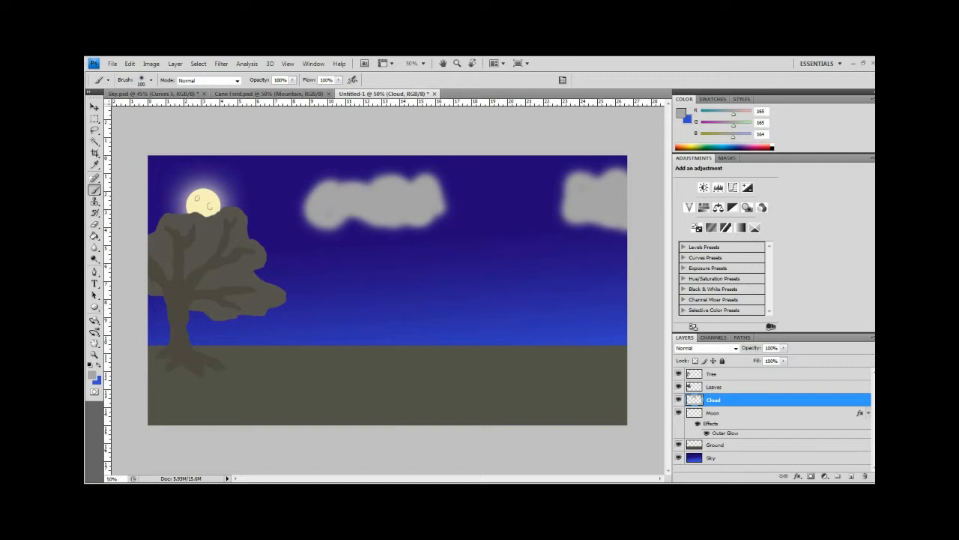
pyautogui.moveTo(166, 186)
pyautogui.mouseDown()
pyautogui.moveTo(174, 178)
pyautogui.moveTo(209, 205)
pyautogui.moveTo(225, 176)
pyautogui.moveTo(259, 184)
pyautogui.moveTo(210, 166)
pyautogui.moveTo(166, 174)
pyautogui.moveTo(197, 160)
pyautogui.moveTo(171, 197)
pyautogui.moveTo(159, 179)
pyautogui.moveTo(154, 187)
pyautogui.mouseUp()
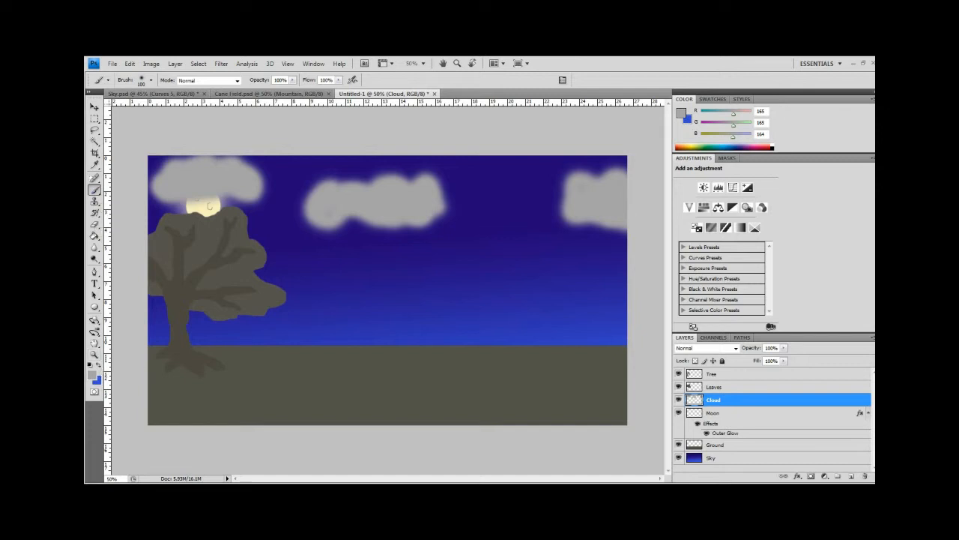
# Set the foreground colour to dark grey #61615f and reduce the soft brush's diameter to 68 px
pyautogui.click(93, 374)
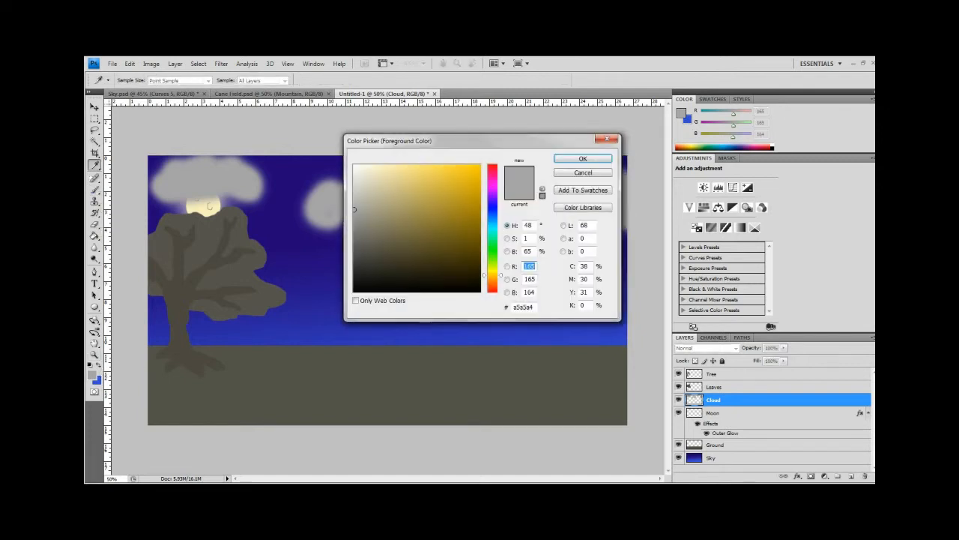
pyautogui.moveTo(355, 209); pyautogui.dragTo(356, 243)
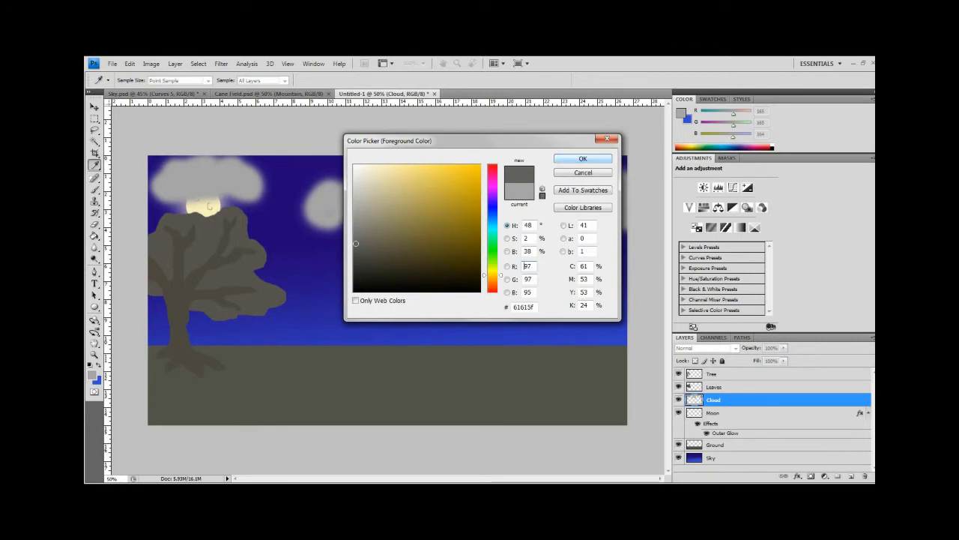
pyautogui.click(583, 158)
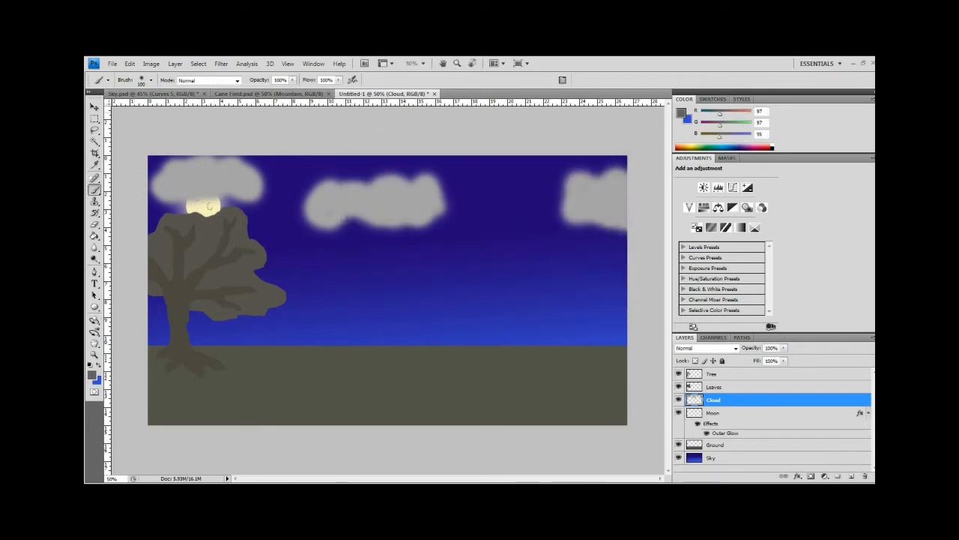
pyautogui.click(151, 80)
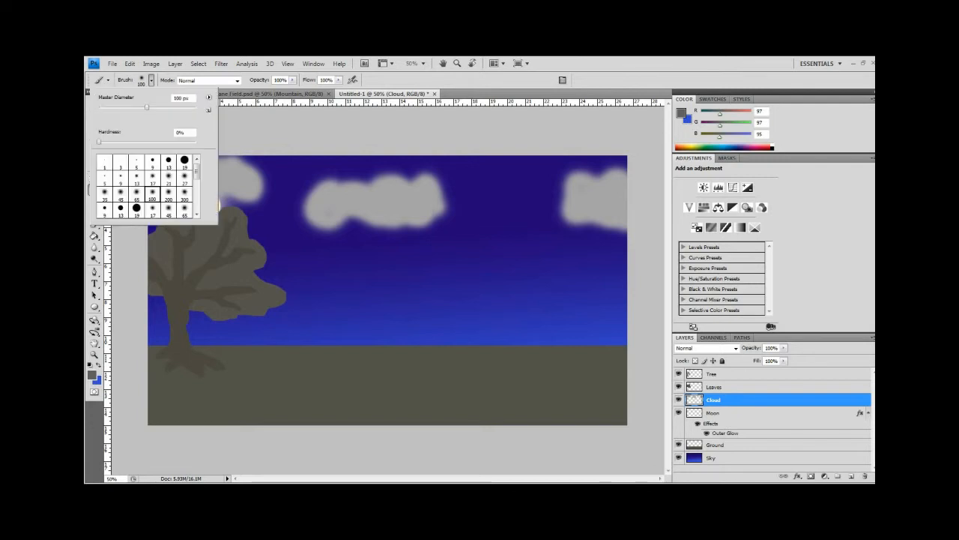
pyautogui.moveTo(147, 107); pyautogui.dragTo(131, 107)
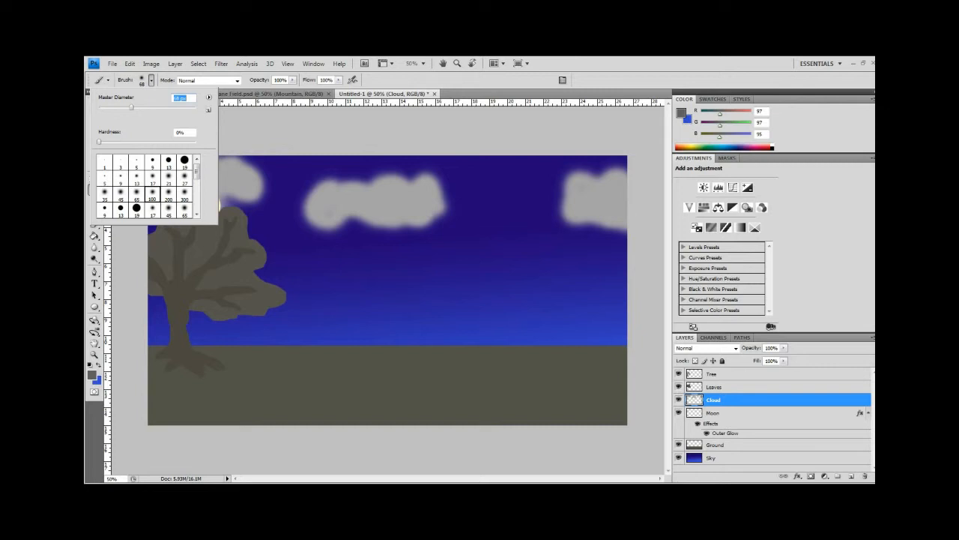
pyautogui.press('Return')
# Paint dark grey shading along the lower edges of all three clouds, adding dark patches inside the middle and right-edge clouds
pyautogui.moveTo(310, 194)
pyautogui.mouseDown()
pyautogui.moveTo(328, 219)
pyautogui.moveTo(326, 206)
pyautogui.moveTo(328, 222)
pyautogui.moveTo(348, 209)
pyautogui.moveTo(389, 222)
pyautogui.moveTo(440, 208)
pyautogui.mouseUp()
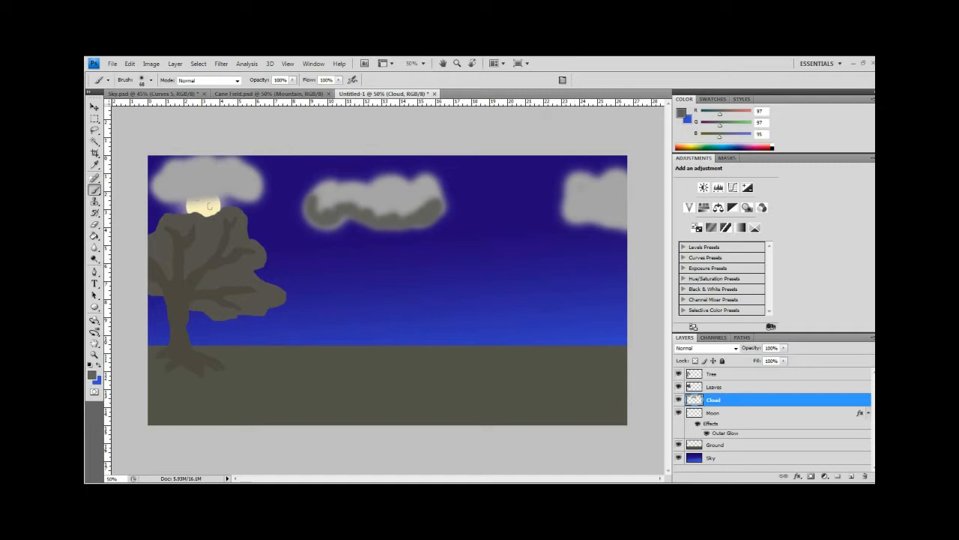
pyautogui.moveTo(574, 181)
pyautogui.mouseDown()
pyautogui.moveTo(570, 216)
pyautogui.moveTo(595, 223)
pyautogui.moveTo(615, 212)
pyautogui.mouseUp()
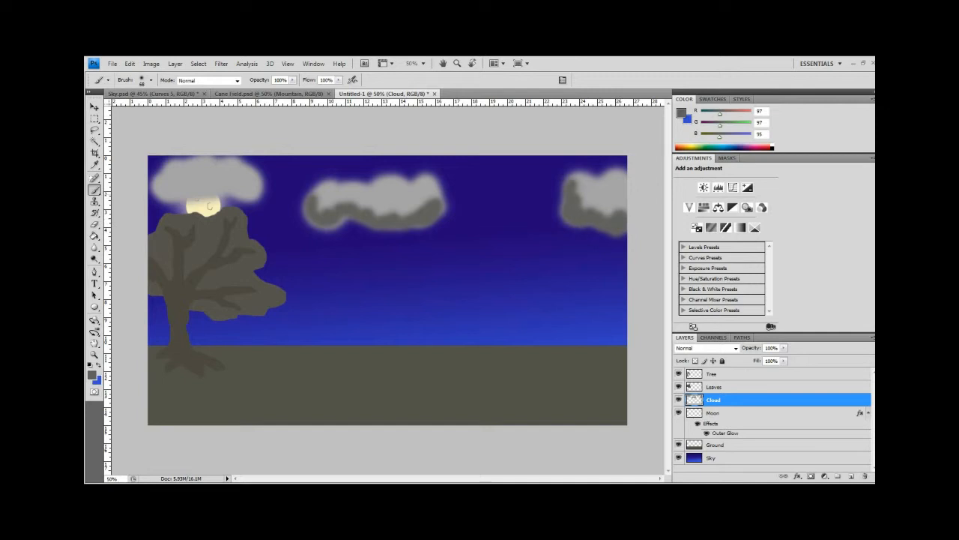
pyautogui.moveTo(613, 188); pyautogui.dragTo(622, 195)
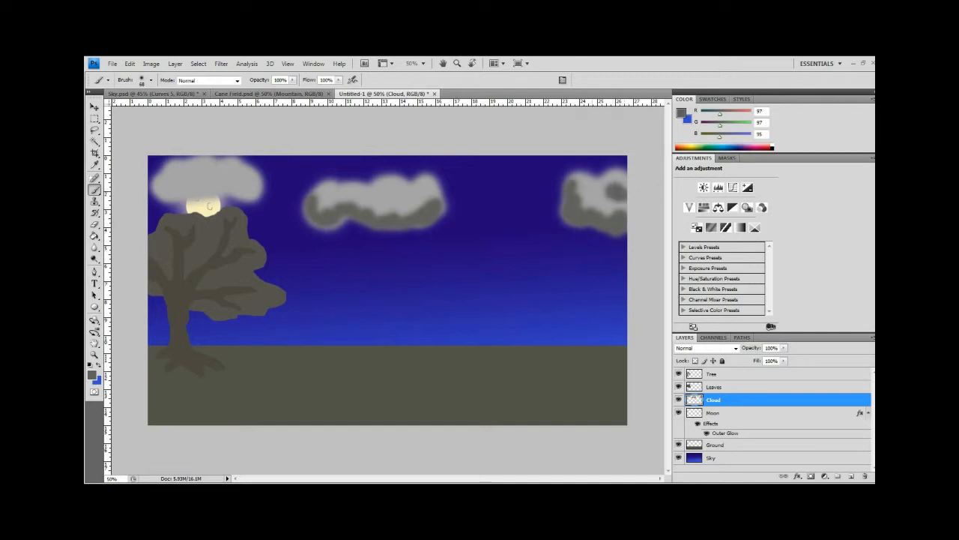
pyautogui.moveTo(374, 192); pyautogui.dragTo(406, 196)
pyautogui.moveTo(338, 189); pyautogui.dragTo(344, 193)
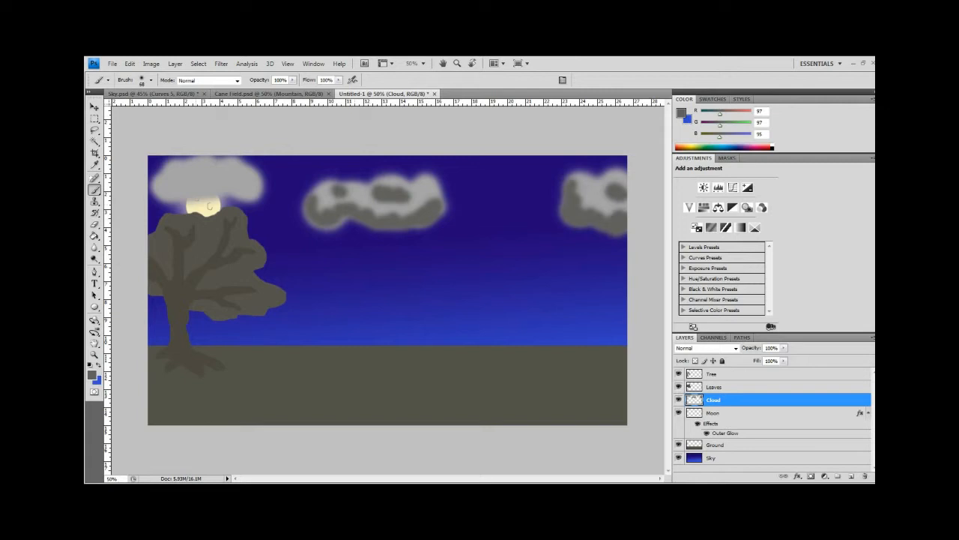
pyautogui.moveTo(162, 180)
pyautogui.mouseDown()
pyautogui.moveTo(174, 195)
pyautogui.moveTo(255, 191)
pyautogui.moveTo(255, 181)
pyautogui.mouseUp()
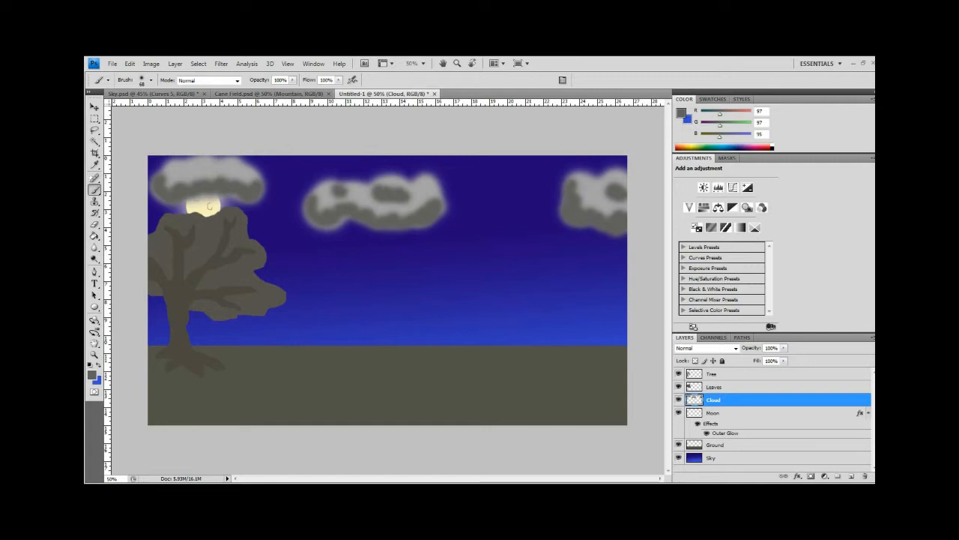
# Lower the Cloud layer's opacity to 62% in its blending options
pyautogui.doubleClick(772, 400)
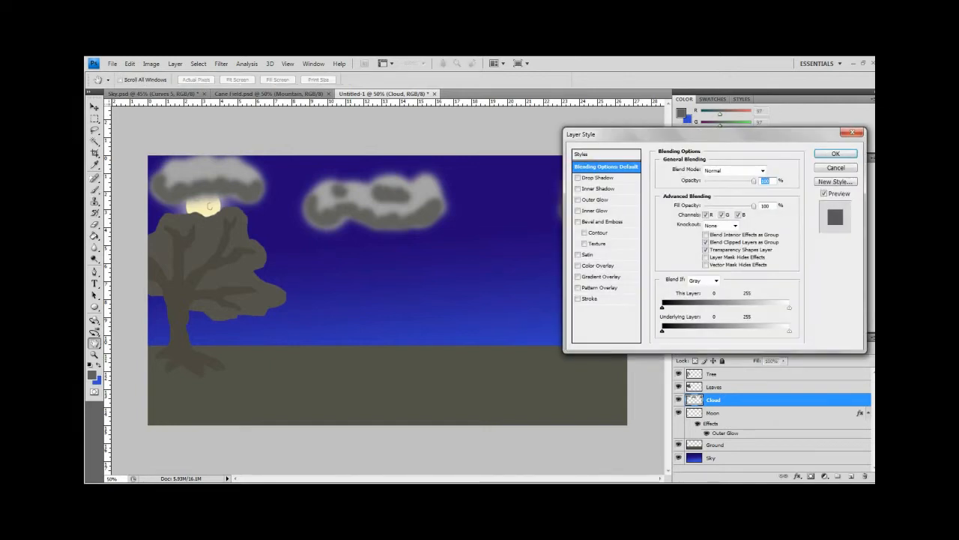
pyautogui.moveTo(755, 181); pyautogui.dragTo(735, 182)
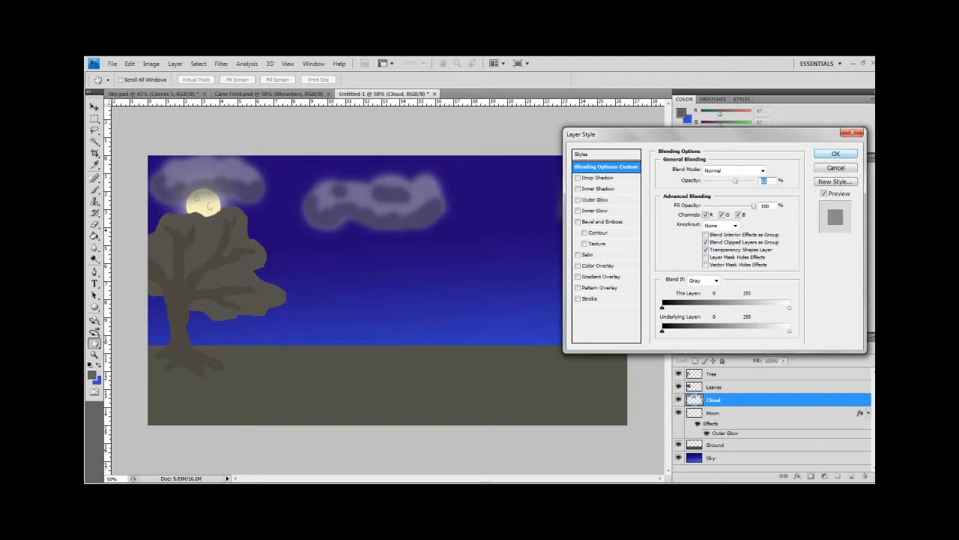
pyautogui.click(835, 153)
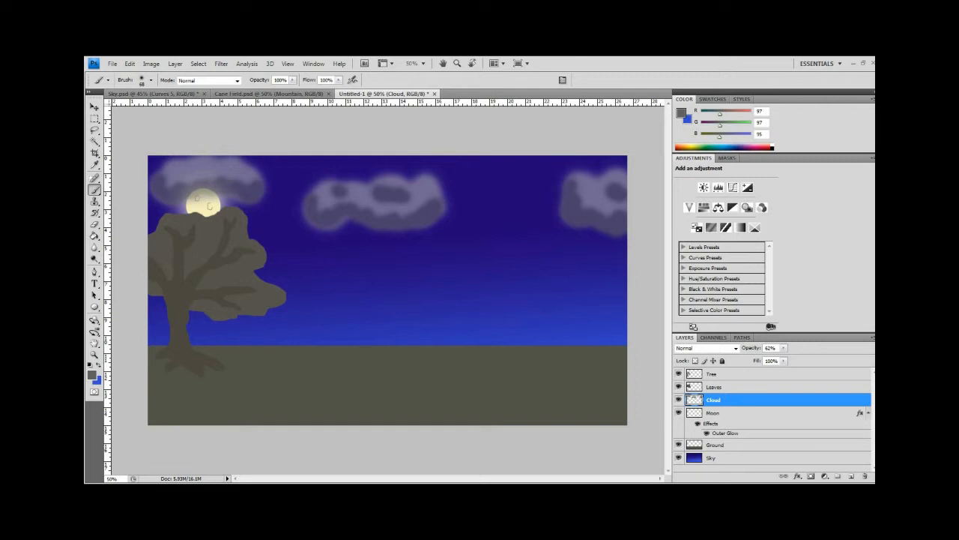
# Erase small scattered holes through the foliage on the Leaves layer
pyautogui.click(715, 387)
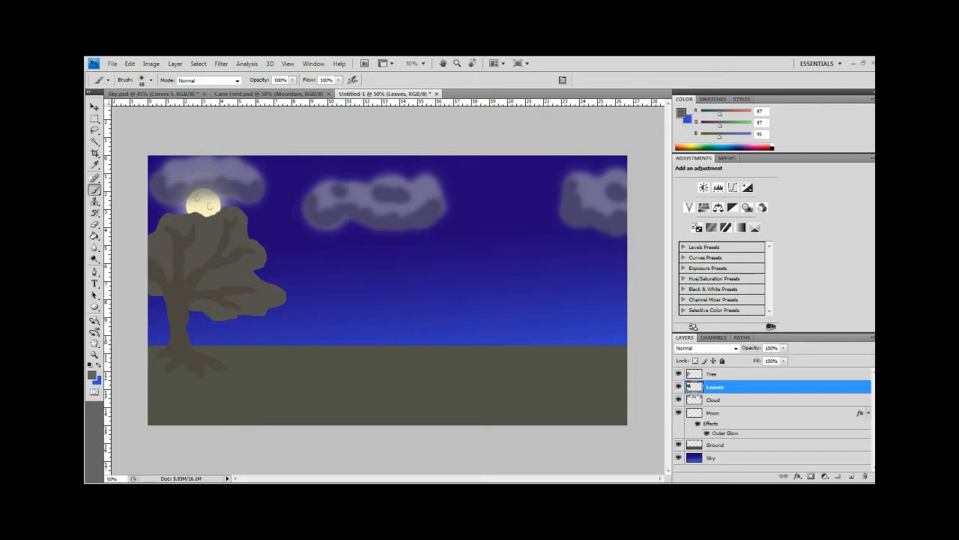
pyautogui.click(95, 224)
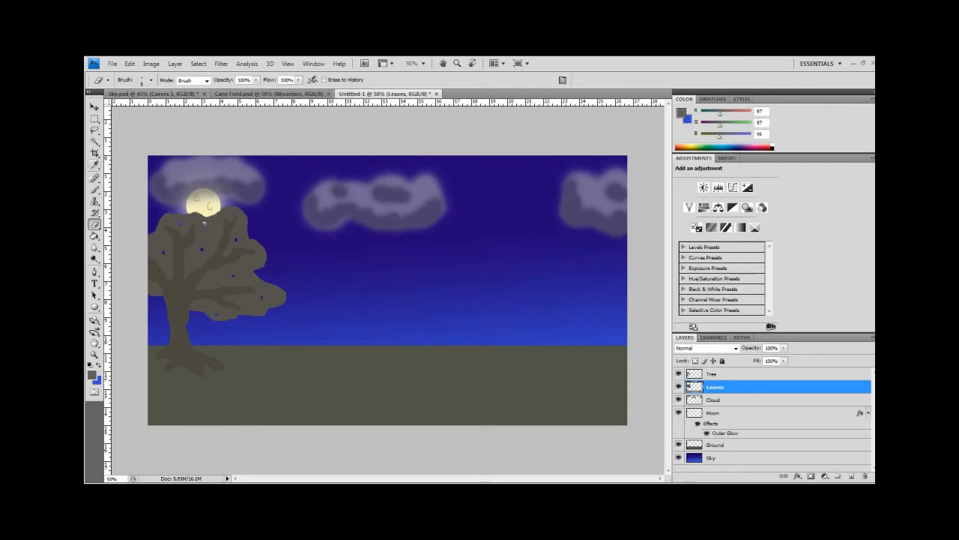
# Shrink the brush to a few pixels and paint thin grey leaf marks over the foliage
pyautogui.click(94, 190)
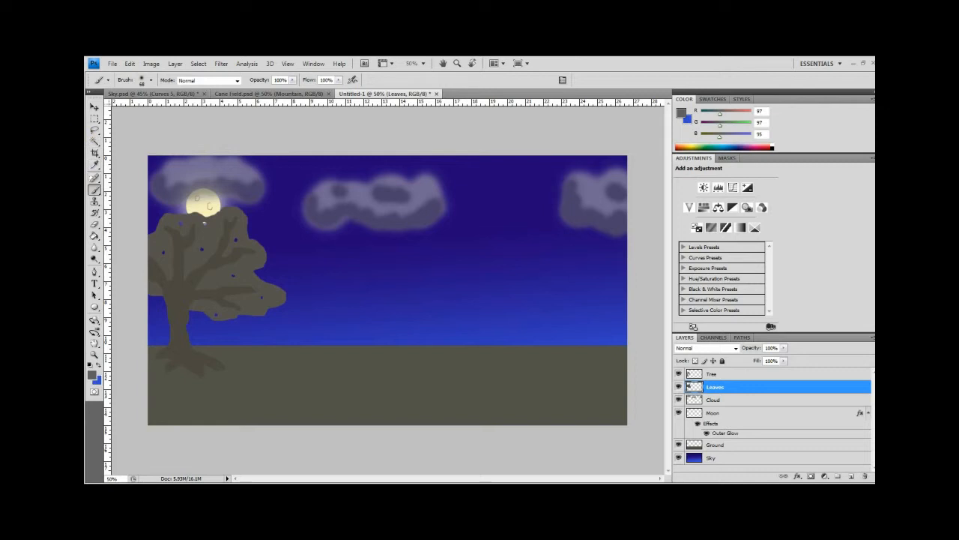
pyautogui.click(151, 80)
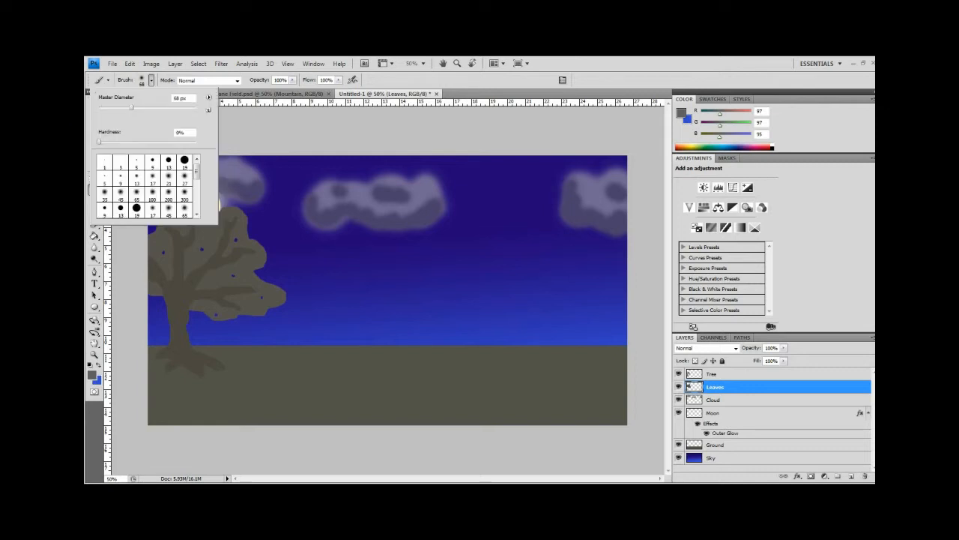
pyautogui.moveTo(131, 107); pyautogui.dragTo(102, 107)
pyautogui.press('Return')
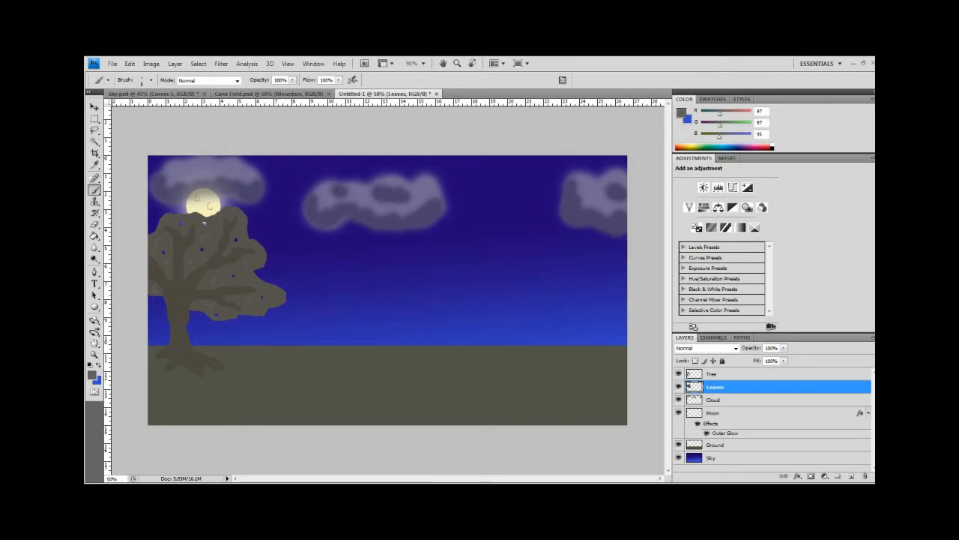
# Select several narrow freehand shading areas along the tree's trunk, roots and main branches with the Lasso tool
pyautogui.click(94, 130)
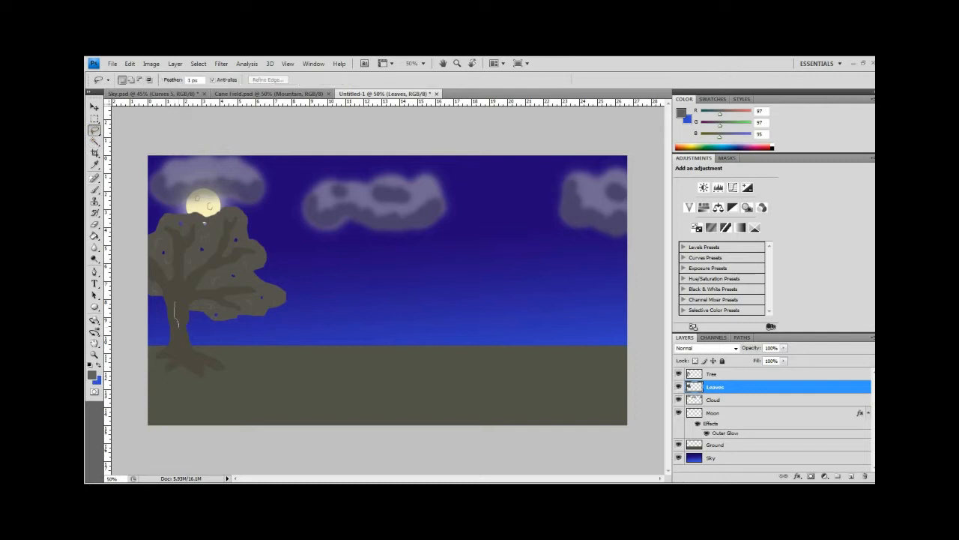
pyautogui.moveTo(177, 324); pyautogui.dragTo(174, 300)
pyautogui.press('shift')
pyautogui.press('shift')
pyautogui.moveTo(175, 339); pyautogui.dragTo(176, 336)
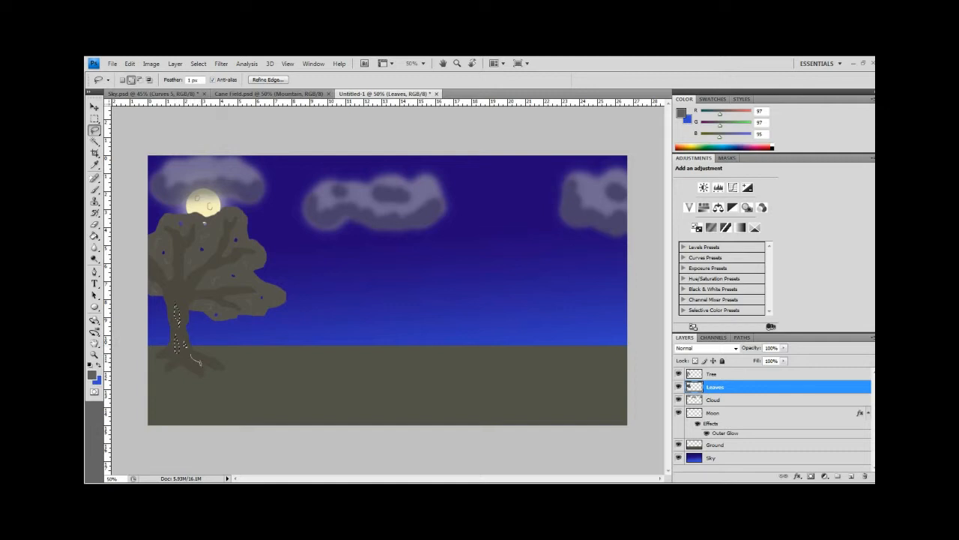
pyautogui.moveTo(194, 359); pyautogui.dragTo(192, 355)
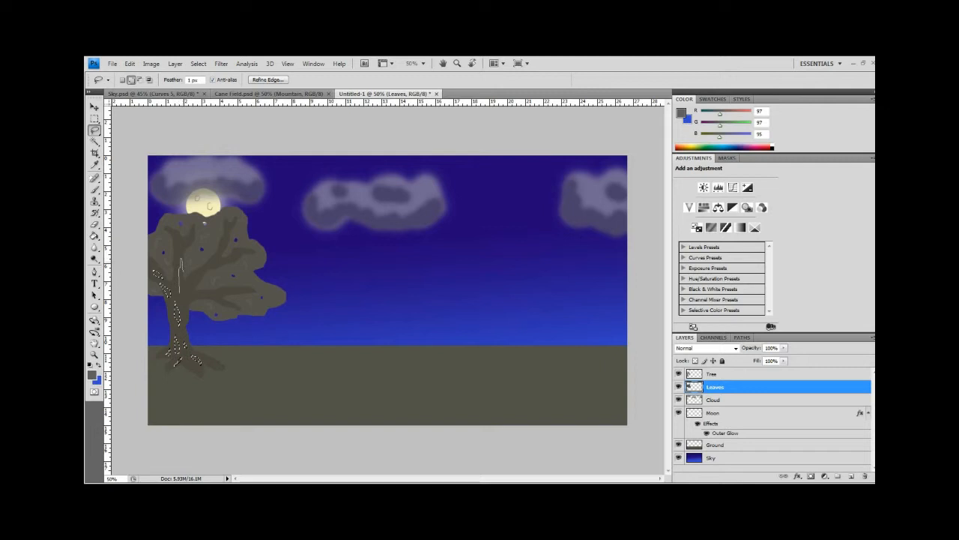
pyautogui.moveTo(183, 291)
pyautogui.mouseDown()
pyautogui.moveTo(206, 271)
pyautogui.moveTo(192, 290)
pyautogui.moveTo(206, 296)
pyautogui.moveTo(193, 299)
pyautogui.mouseUp()
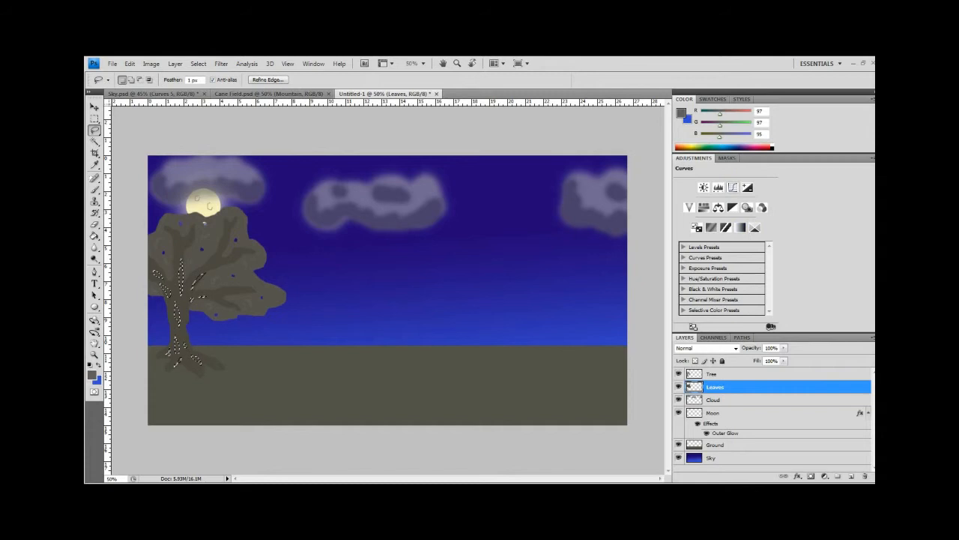
# Add a Curves adjustment layer from the selection, darken its RGB curve to input 115, output 93, and place it above Tree
pyautogui.click(718, 187)
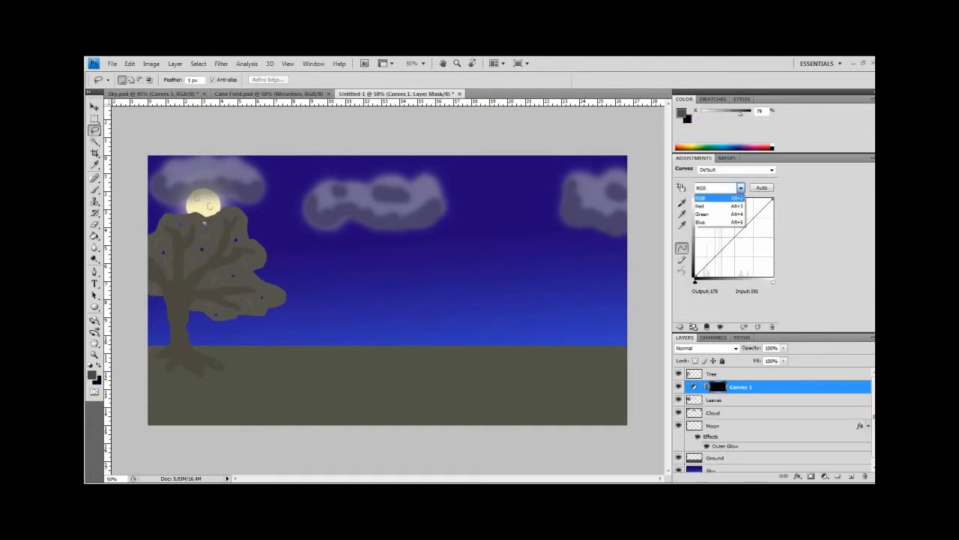
pyautogui.click(752, 221)
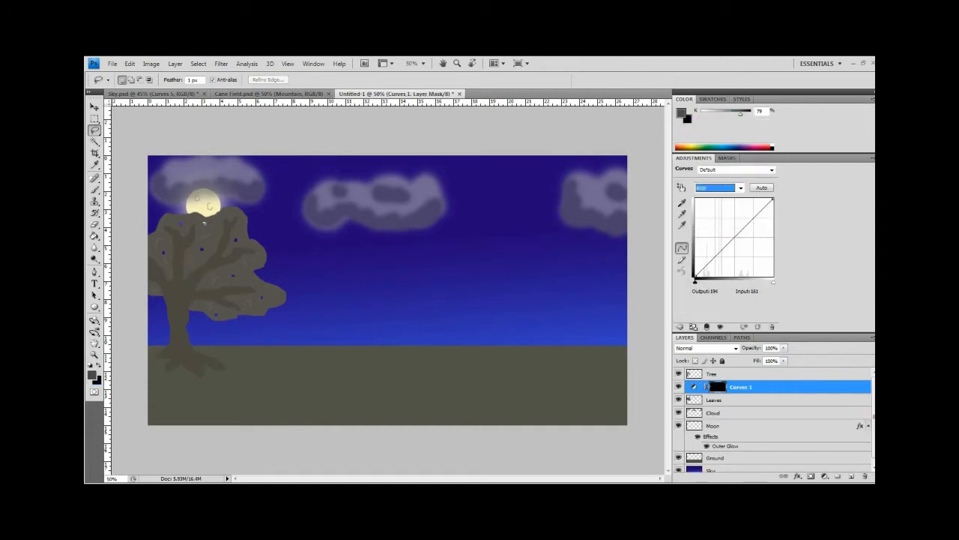
pyautogui.moveTo(734, 237)
pyautogui.mouseDown()
pyautogui.moveTo(738, 222)
pyautogui.moveTo(748, 252)
pyautogui.moveTo(735, 234)
pyautogui.mouseUp()
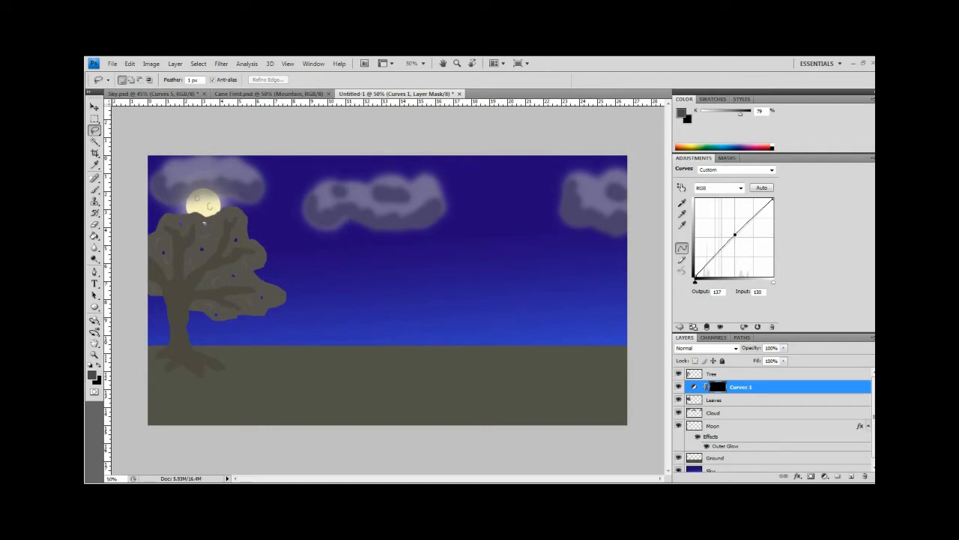
pyautogui.moveTo(764, 387); pyautogui.dragTo(765, 405)
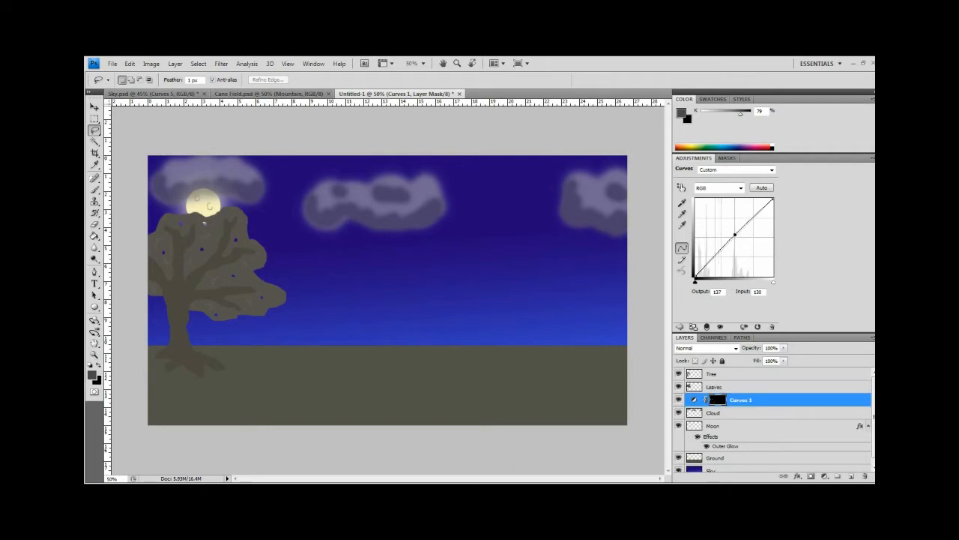
pyautogui.moveTo(734, 234)
pyautogui.mouseDown()
pyautogui.moveTo(723, 224)
pyautogui.moveTo(718, 267)
pyautogui.moveTo(731, 248)
pyautogui.mouseUp()
pyautogui.moveTo(764, 399); pyautogui.dragTo(765, 380)
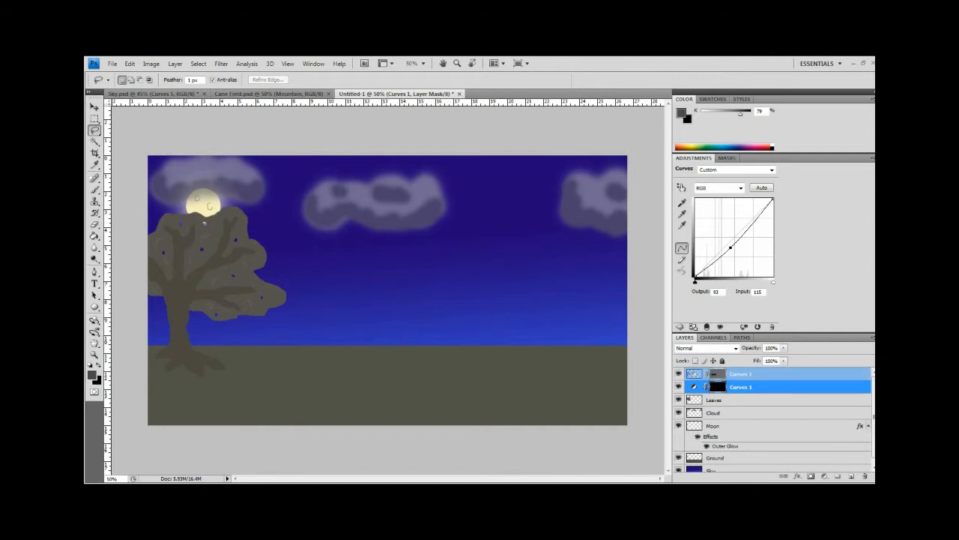
pyautogui.moveTo(765, 387); pyautogui.dragTo(764, 371)
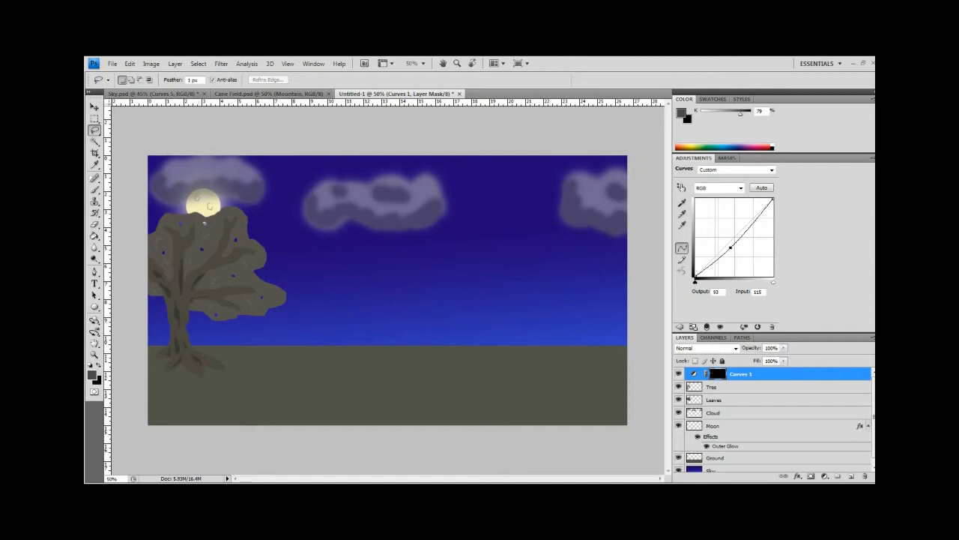
# Compare the tree shading by moving the Curves layer below Tree and back above it
pyautogui.hotkey('ctrl', '[')
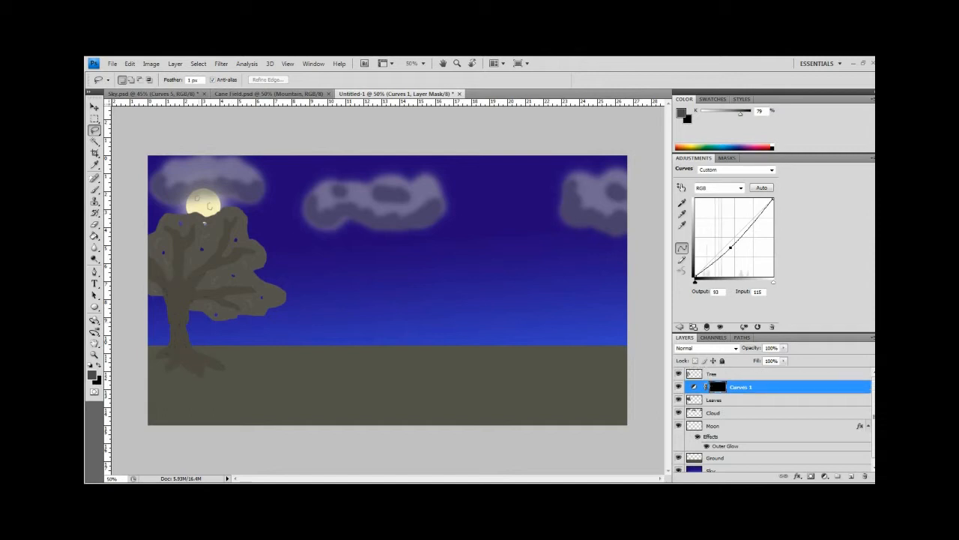
pyautogui.hotkey('ctrl', ']')
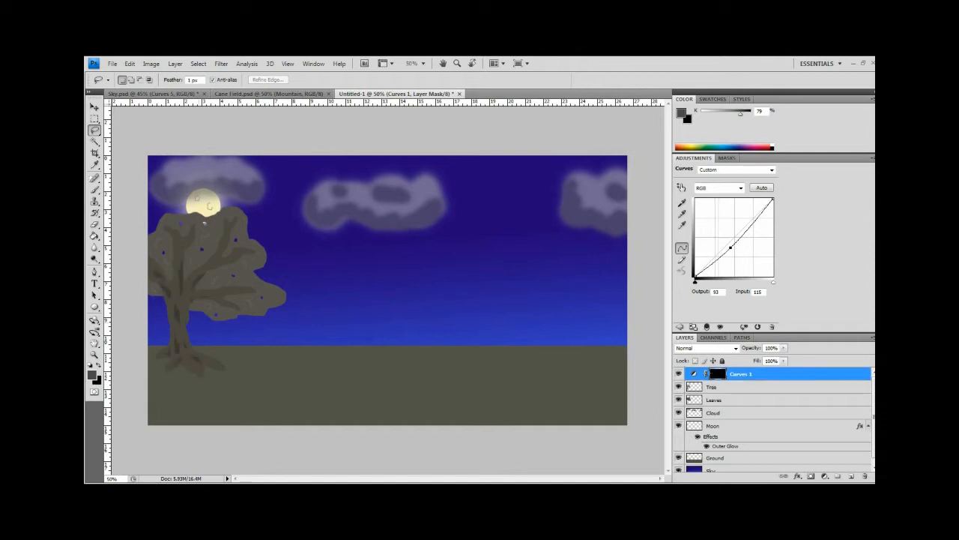
pyautogui.hotkey('ctrl', '[')
pyautogui.hotkey('ctrl', ']')
# Shift the foliage on the Leaves layer slightly to the left with the Move tool
pyautogui.click(716, 400)
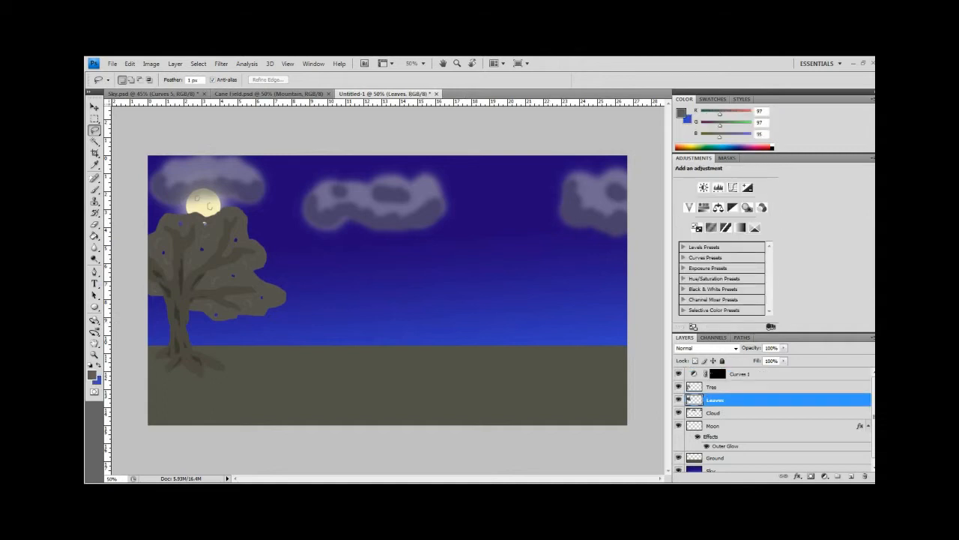
pyautogui.press('v')
pyautogui.moveTo(203, 223); pyautogui.dragTo(200, 222)
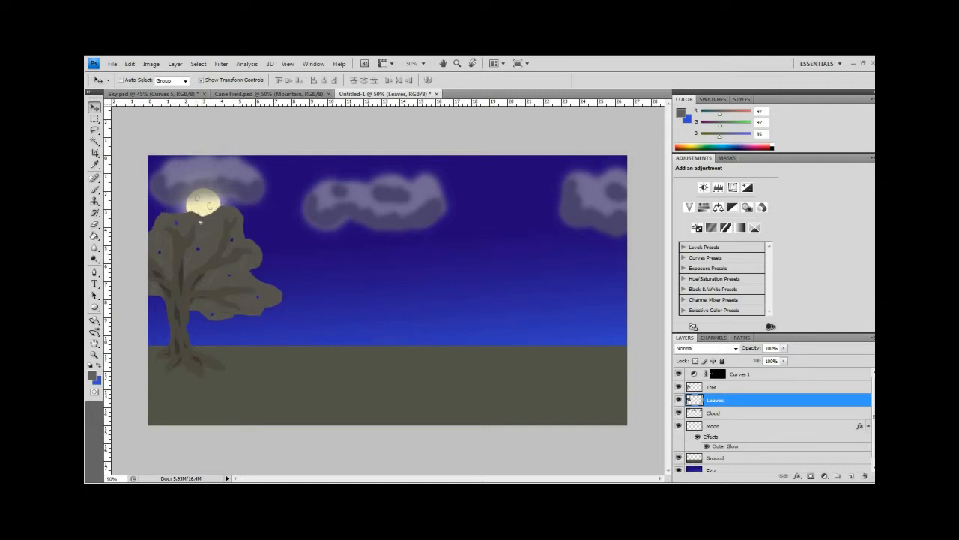
pyautogui.moveTo(200, 223); pyautogui.dragTo(200, 223)
# Select the Sky layer and set the foreground colour to pale cream, RGB 255, 249, 223
pyautogui.moveTo(874, 417); pyautogui.dragTo(873, 422)
pyautogui.click(728, 465)
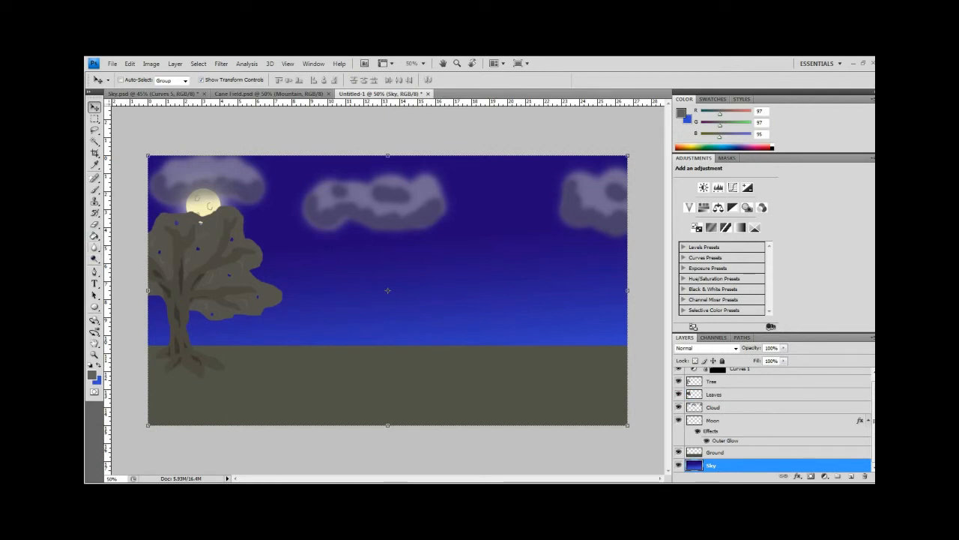
pyautogui.click(93, 375)
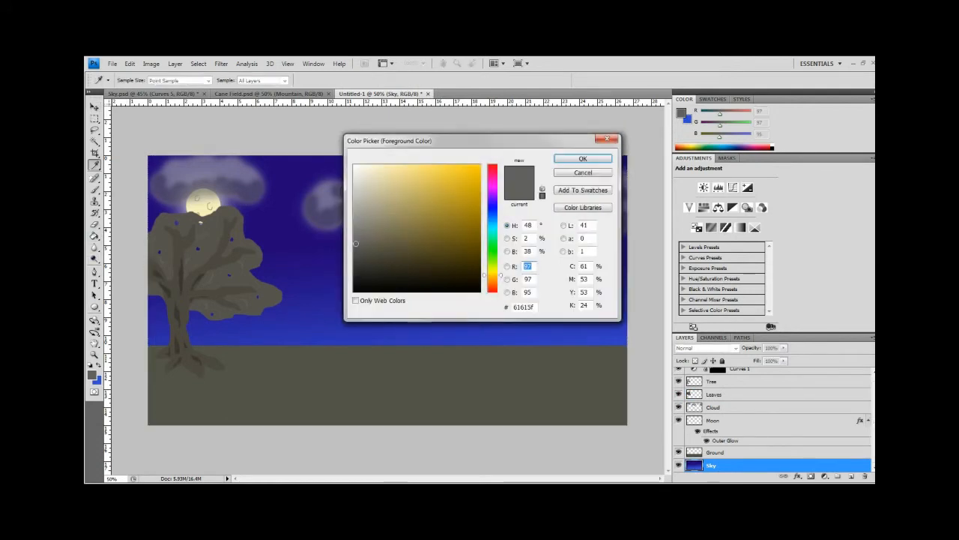
pyautogui.click(371, 166)
pyautogui.click(582, 158)
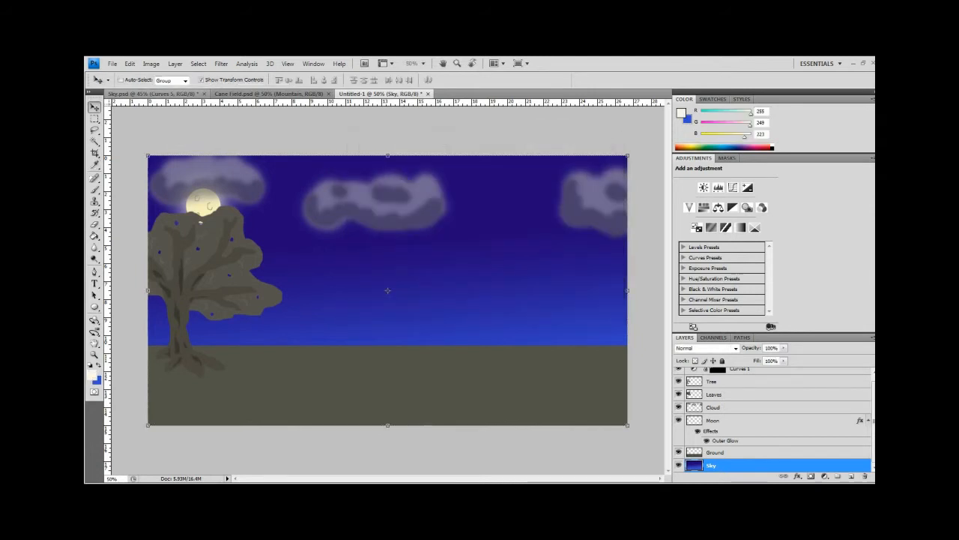
# Dot small cream stars across the night sky on the Sky layer with a soft 9 px brush
pyautogui.click(95, 190)
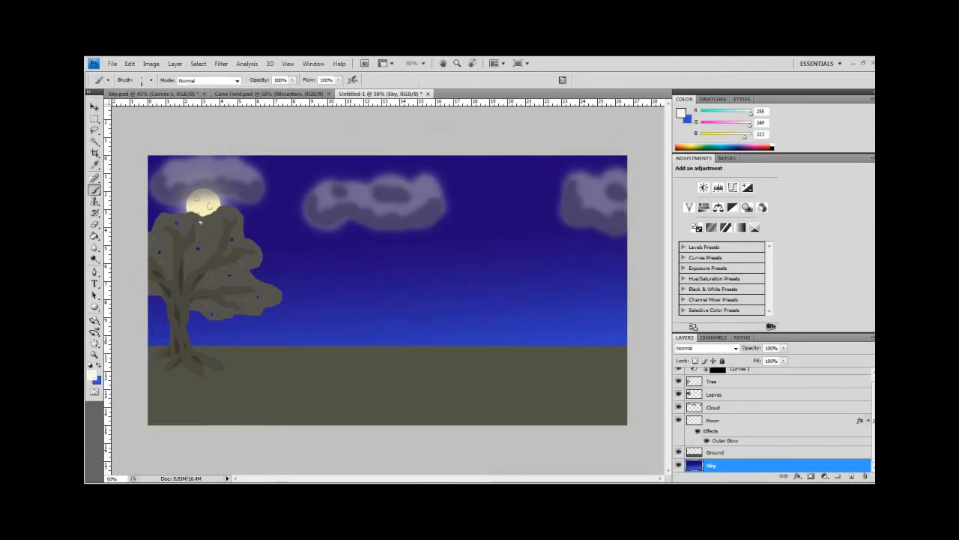
pyautogui.click(150, 79)
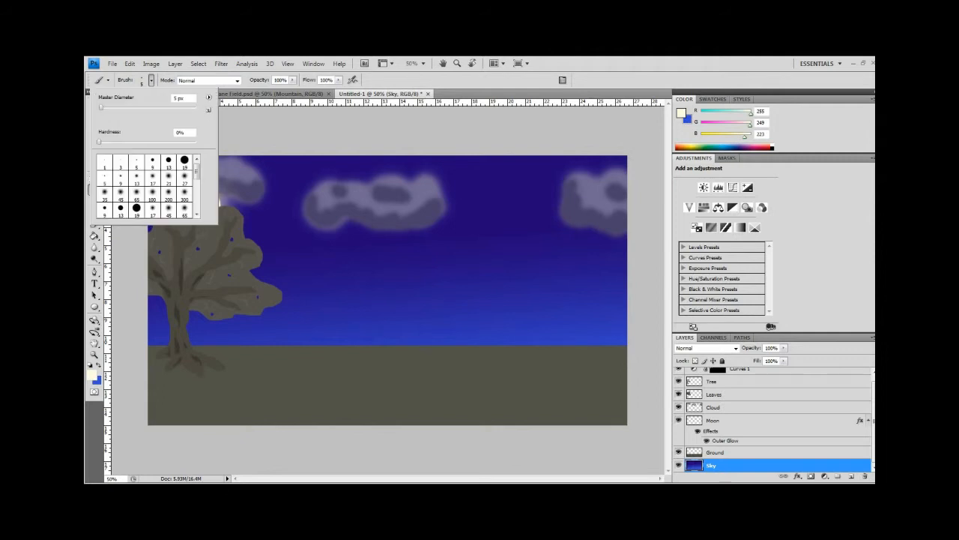
pyautogui.click(153, 162)
pyautogui.click(121, 178)
pyautogui.click(400, 255)
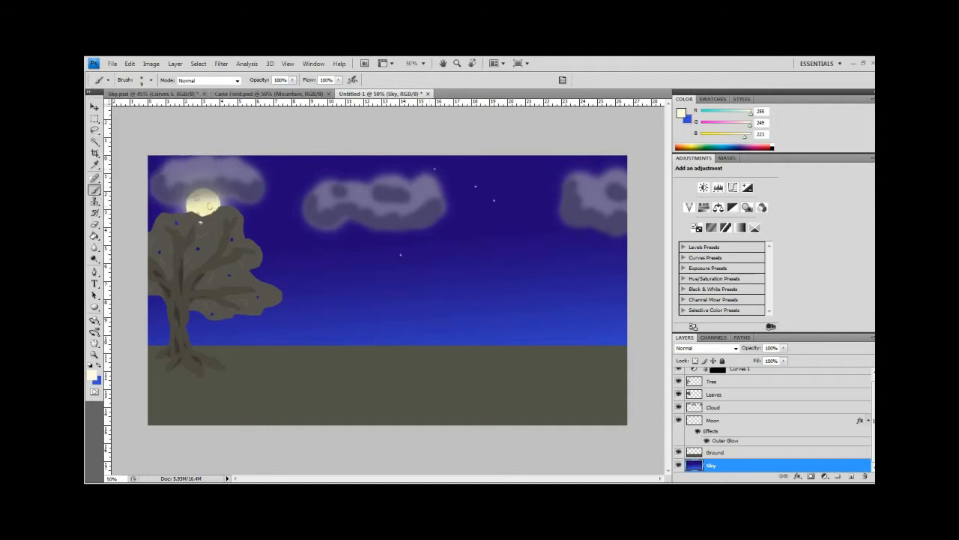
pyautogui.click(382, 174)
pyautogui.click(368, 201)
pyautogui.click(338, 262)
pyautogui.click(429, 278)
pyautogui.click(456, 284)
pyautogui.click(286, 217)
pyautogui.click(509, 248)
pyautogui.click(478, 241)
pyautogui.click(463, 248)
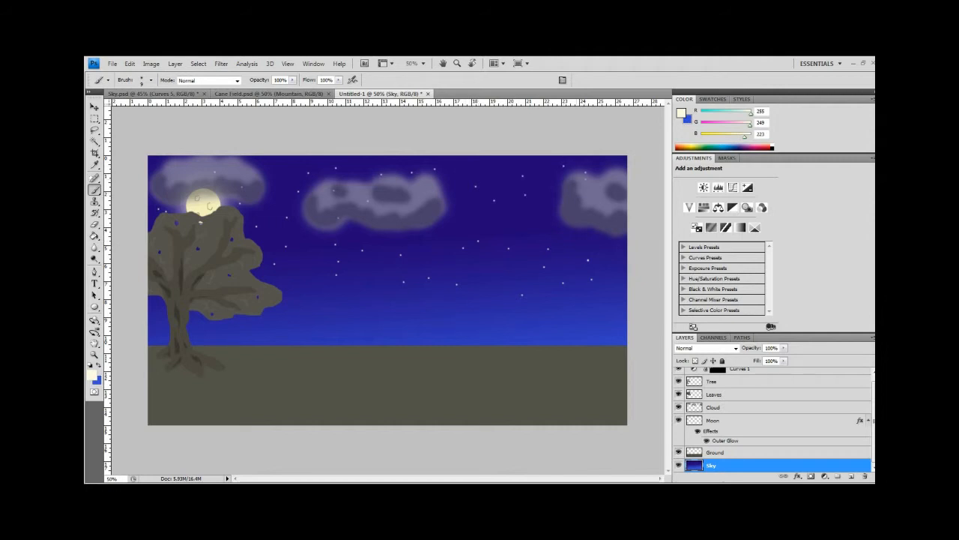
pyautogui.click(610, 291)
pyautogui.click(414, 308)
pyautogui.click(286, 247)
# Lasso scattered flat patches on the Ground layer and lighten them with a Curves adjustment layer, input 164, output 173
pyautogui.click(715, 453)
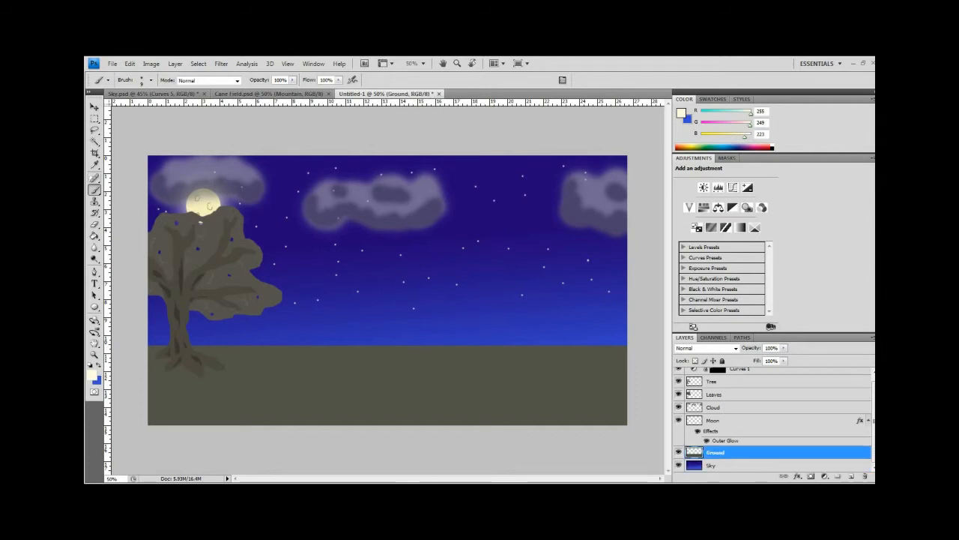
pyautogui.press('l')
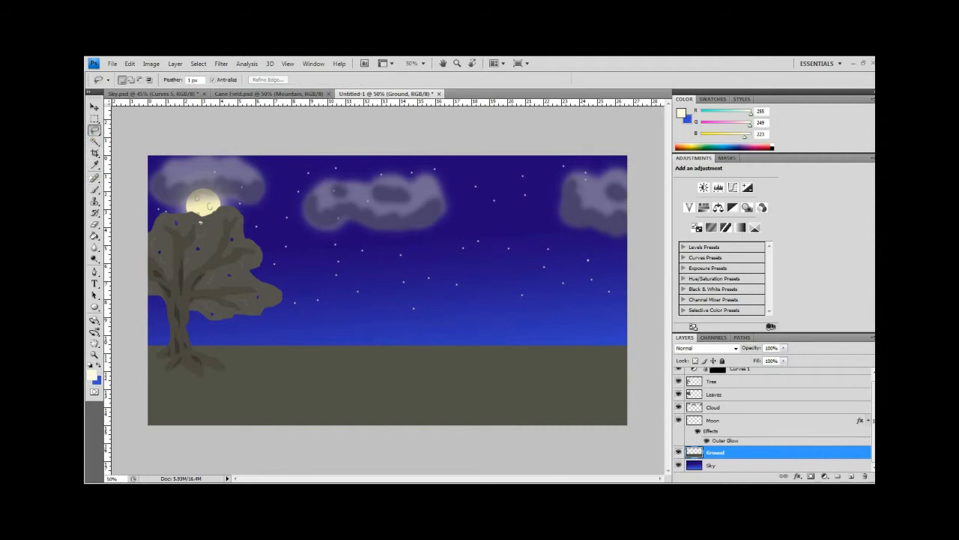
pyautogui.moveTo(251, 352)
pyautogui.mouseDown()
pyautogui.moveTo(290, 356)
pyautogui.moveTo(242, 354)
pyautogui.mouseUp()
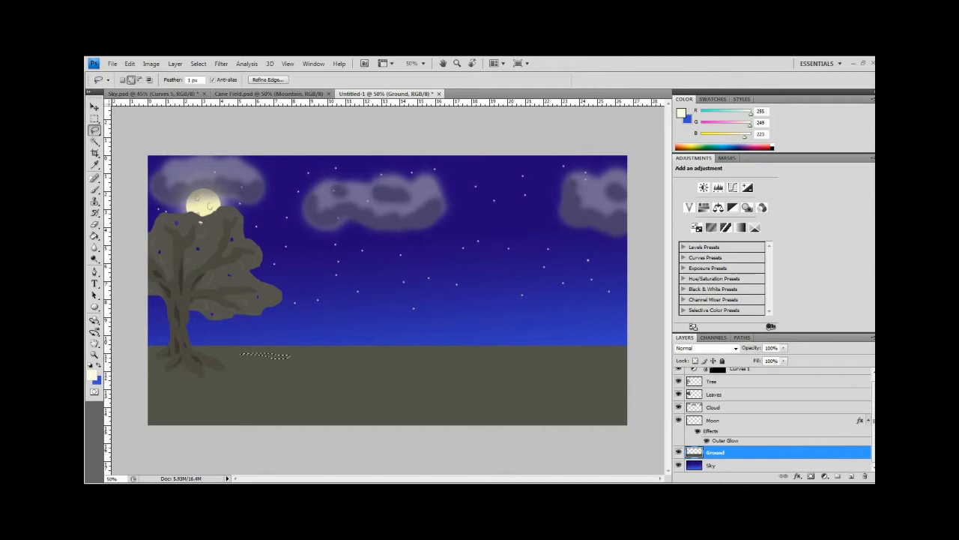
pyautogui.moveTo(318, 351)
pyautogui.mouseDown()
pyautogui.moveTo(344, 350)
pyautogui.moveTo(320, 351)
pyautogui.mouseUp()
pyautogui.moveTo(386, 353)
pyautogui.mouseDown()
pyautogui.moveTo(431, 352)
pyautogui.moveTo(387, 355)
pyautogui.mouseUp()
pyautogui.moveTo(515, 362)
pyautogui.mouseDown()
pyautogui.moveTo(523, 372)
pyautogui.moveTo(479, 366)
pyautogui.moveTo(516, 362)
pyautogui.mouseUp()
pyautogui.moveTo(588, 356)
pyautogui.mouseDown()
pyautogui.moveTo(619, 353)
pyautogui.moveTo(592, 355)
pyautogui.mouseUp()
pyautogui.moveTo(255, 375)
pyautogui.mouseDown()
pyautogui.moveTo(220, 382)
pyautogui.moveTo(257, 376)
pyautogui.mouseUp()
pyautogui.moveTo(179, 388); pyautogui.dragTo(178, 389)
pyautogui.moveTo(379, 385)
pyautogui.mouseDown()
pyautogui.moveTo(403, 391)
pyautogui.moveTo(368, 393)
pyautogui.moveTo(380, 384)
pyautogui.moveTo(337, 374)
pyautogui.mouseUp()
pyautogui.moveTo(268, 414)
pyautogui.mouseDown()
pyautogui.moveTo(319, 416)
pyautogui.moveTo(285, 404)
pyautogui.moveTo(270, 413)
pyautogui.mouseUp()
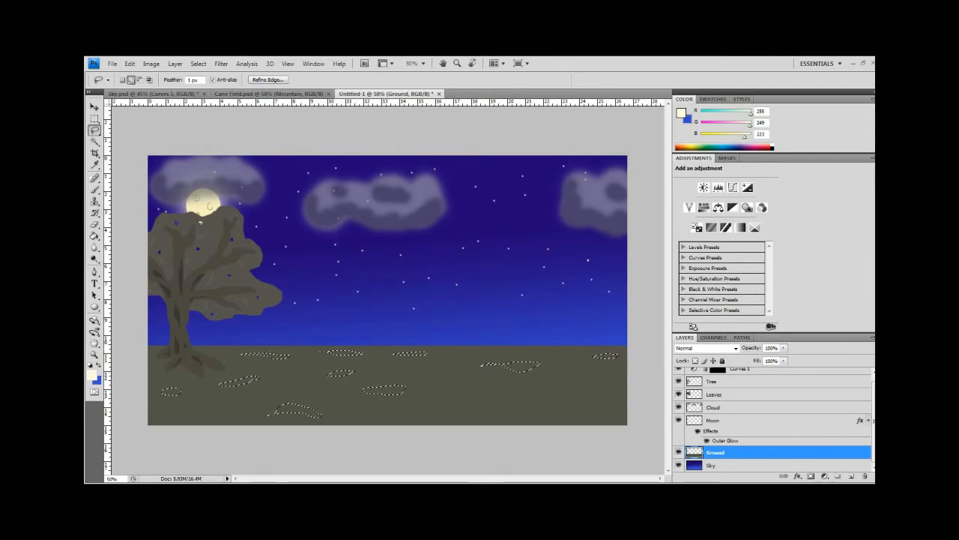
pyautogui.moveTo(528, 405)
pyautogui.mouseDown()
pyautogui.moveTo(564, 400)
pyautogui.moveTo(529, 404)
pyautogui.mouseUp()
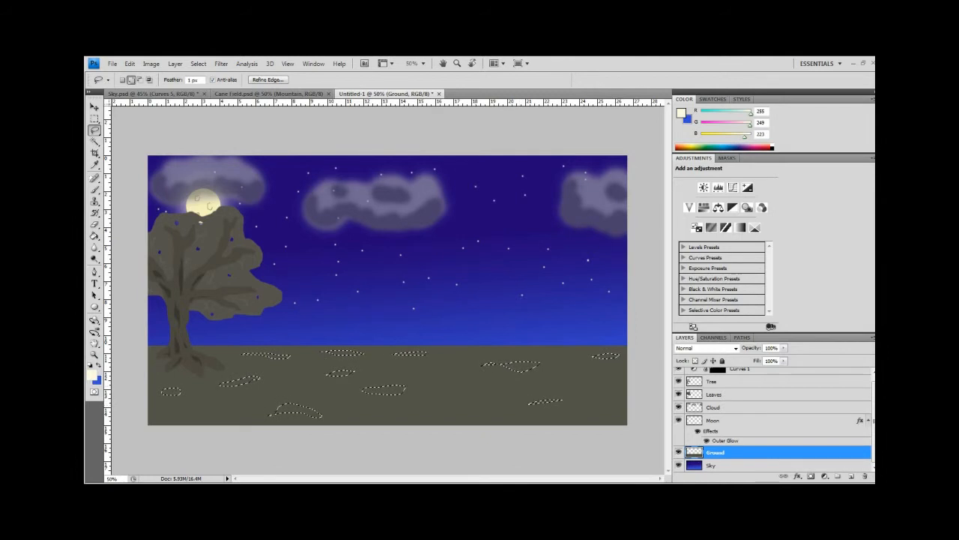
pyautogui.moveTo(476, 387)
pyautogui.mouseDown()
pyautogui.moveTo(497, 386)
pyautogui.moveTo(471, 390)
pyautogui.mouseUp()
pyautogui.moveTo(614, 390); pyautogui.dragTo(619, 385)
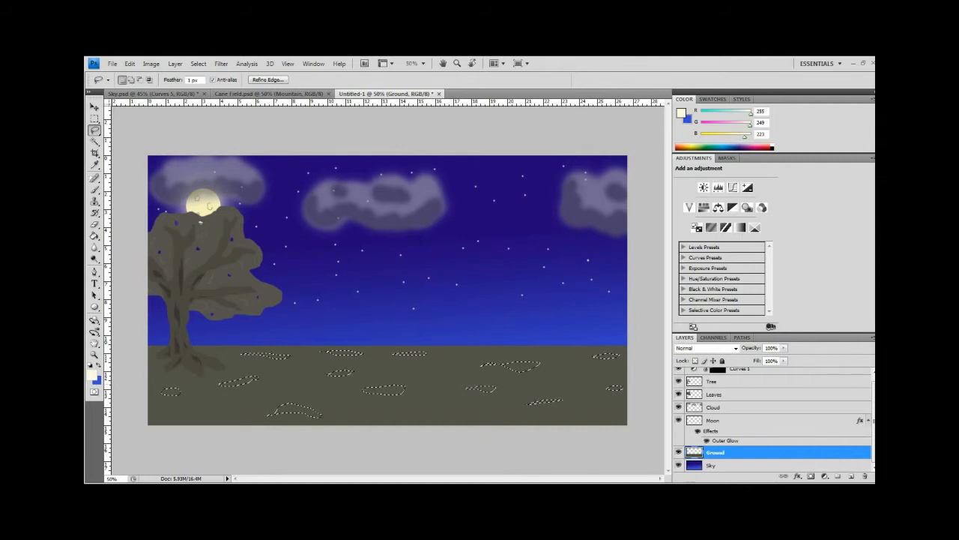
pyautogui.click(733, 187)
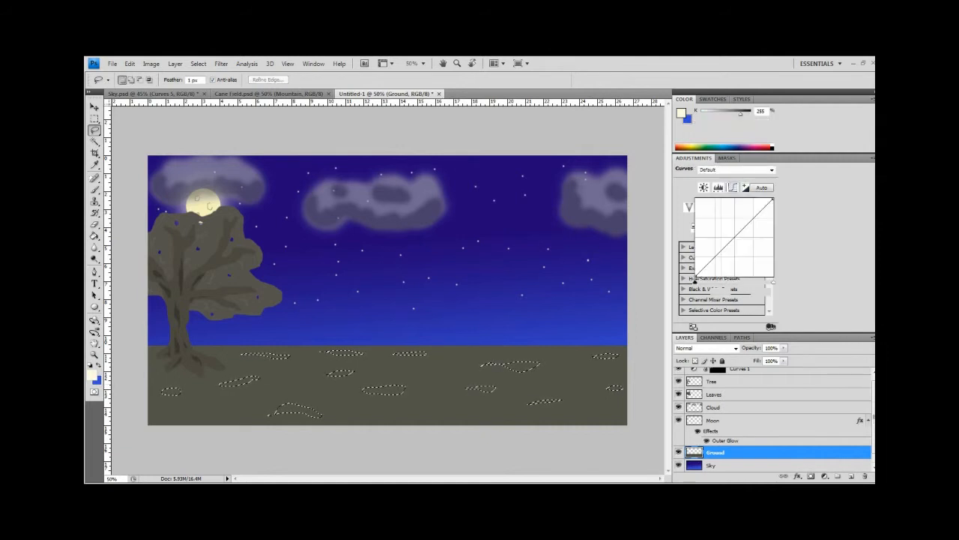
pyautogui.moveTo(747, 225); pyautogui.dragTo(746, 224)
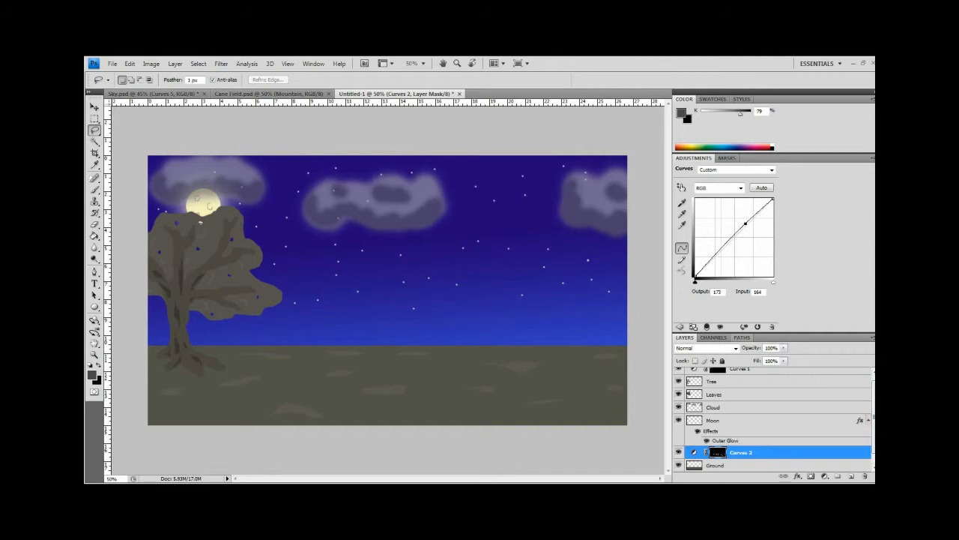
# Lasso more small patches between the light ones on the Ground layer and darken them with Curves, input 166, output 160
pyautogui.click(749, 466)
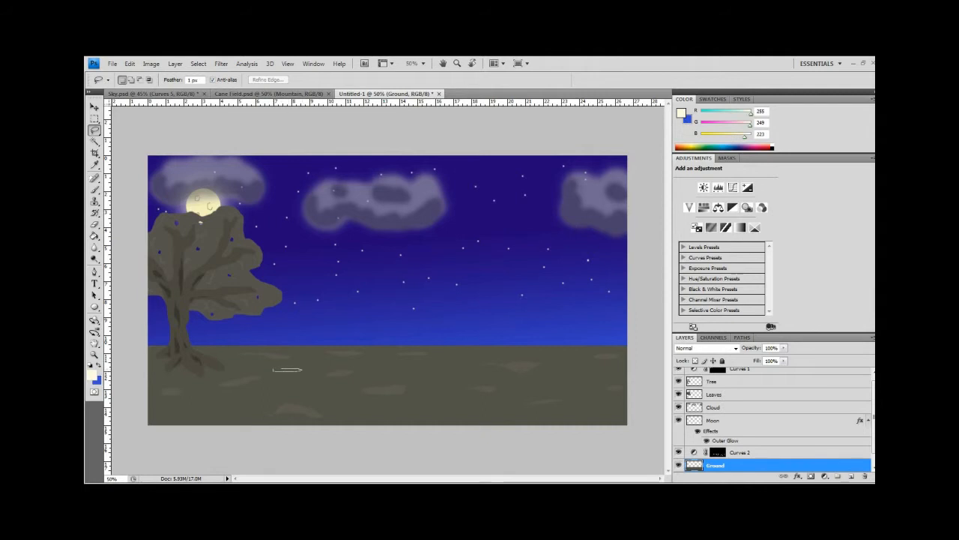
pyautogui.moveTo(275, 368); pyautogui.dragTo(275, 370)
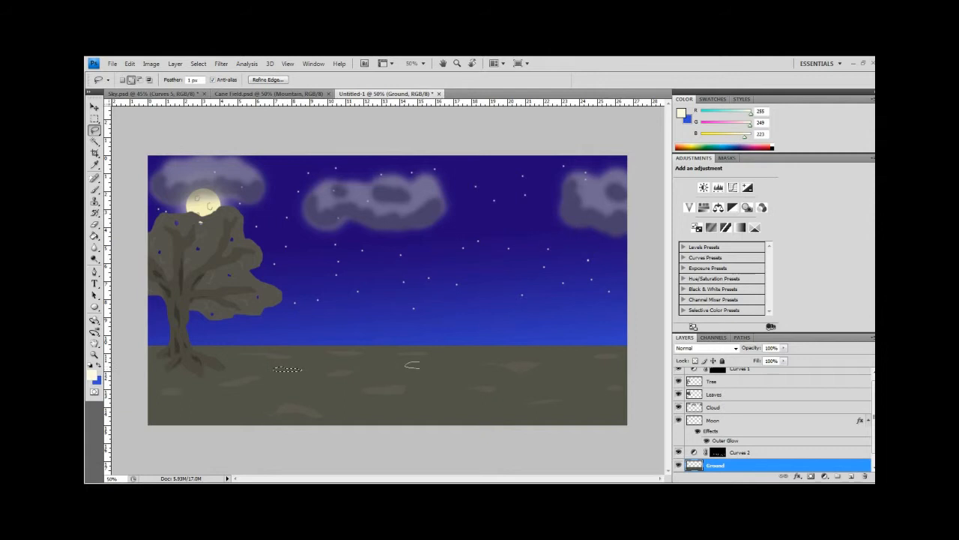
pyautogui.moveTo(419, 368); pyautogui.dragTo(440, 368)
pyautogui.moveTo(412, 414)
pyautogui.mouseDown()
pyautogui.moveTo(438, 414)
pyautogui.moveTo(406, 415)
pyautogui.mouseUp()
pyautogui.moveTo(332, 398); pyautogui.dragTo(320, 399)
pyautogui.moveTo(212, 398)
pyautogui.mouseDown()
pyautogui.moveTo(166, 405)
pyautogui.moveTo(222, 407)
pyautogui.moveTo(183, 387)
pyautogui.moveTo(194, 385)
pyautogui.mouseUp()
pyautogui.moveTo(583, 379)
pyautogui.mouseDown()
pyautogui.moveTo(555, 383)
pyautogui.moveTo(581, 385)
pyautogui.mouseUp()
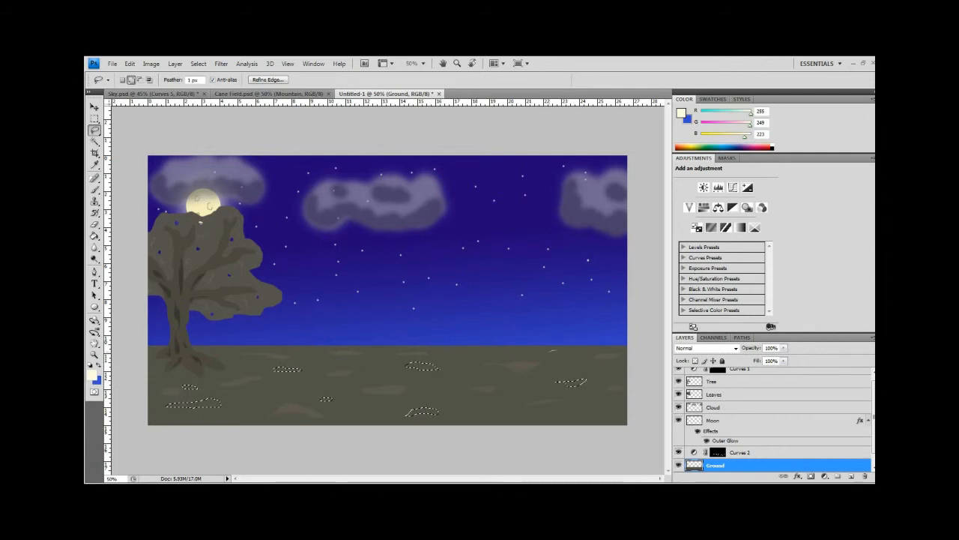
pyautogui.moveTo(561, 351); pyautogui.dragTo(545, 353)
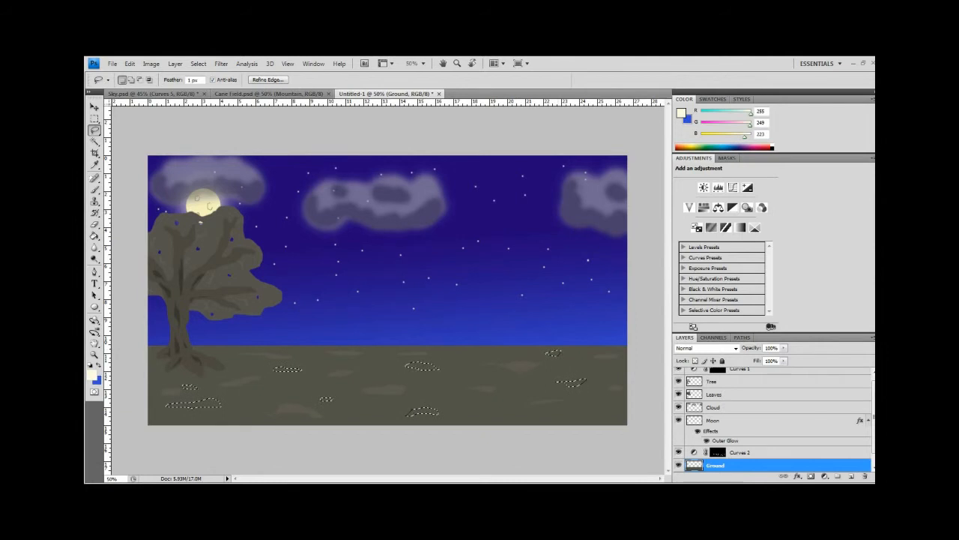
pyautogui.click(733, 187)
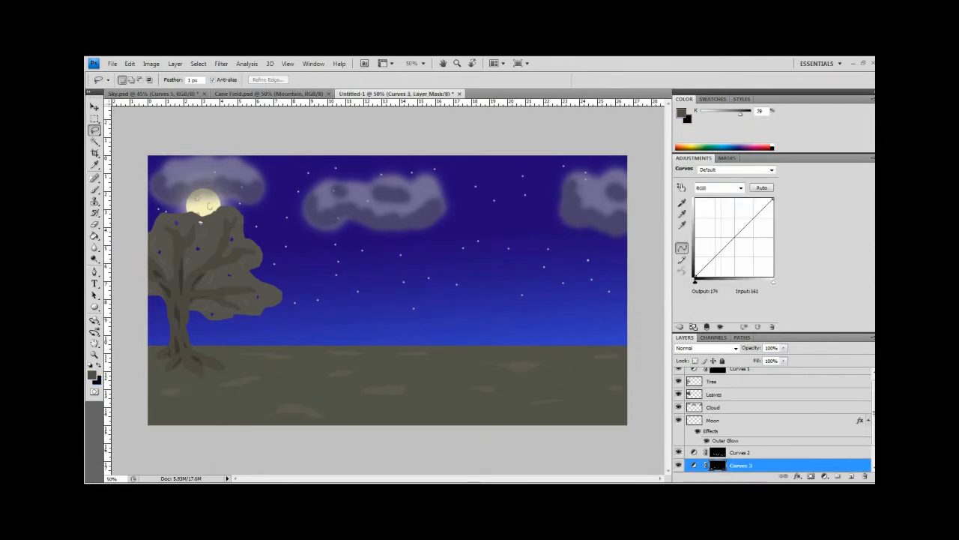
pyautogui.moveTo(747, 227)
pyautogui.mouseDown()
pyautogui.moveTo(750, 239)
pyautogui.moveTo(740, 212)
pyautogui.moveTo(746, 226)
pyautogui.mouseUp()
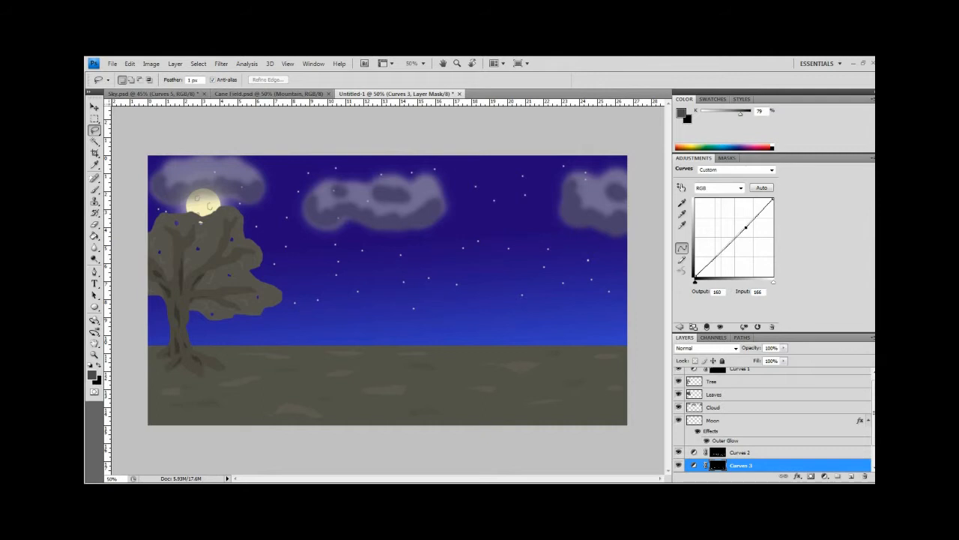
# Add a new layer above the Curves 1 layer at the top of the stack and name it Grass
pyautogui.moveTo(873, 412); pyautogui.dragTo(873, 430)
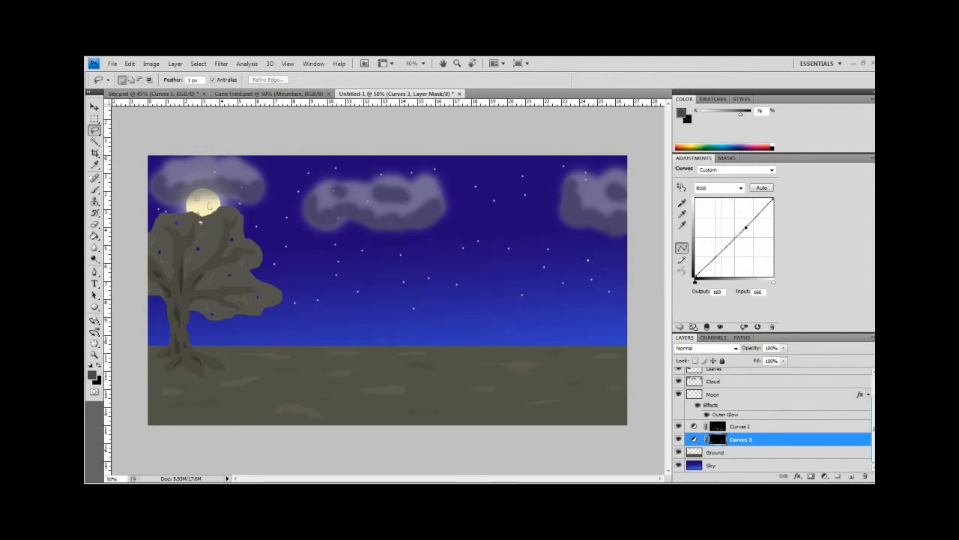
pyautogui.scroll(2, 772, 420)
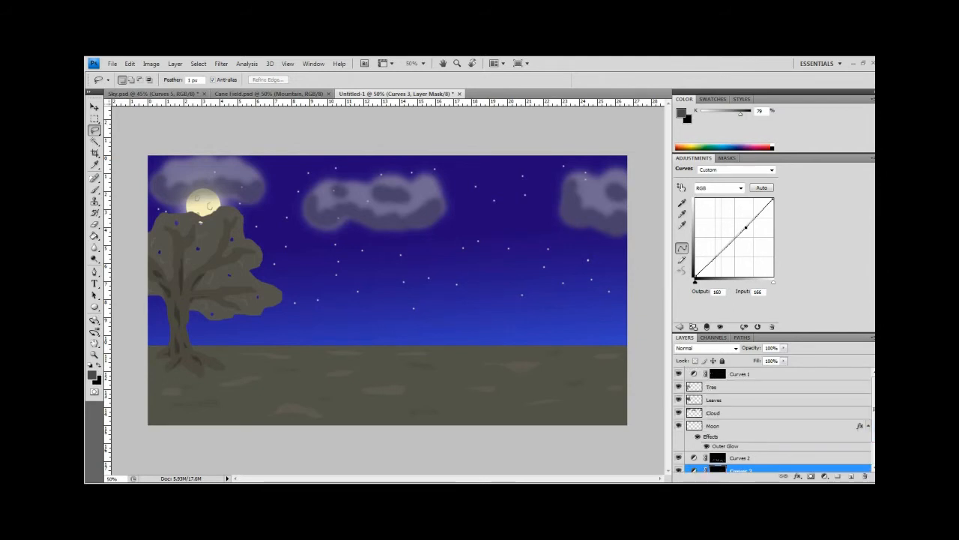
pyautogui.click(765, 374)
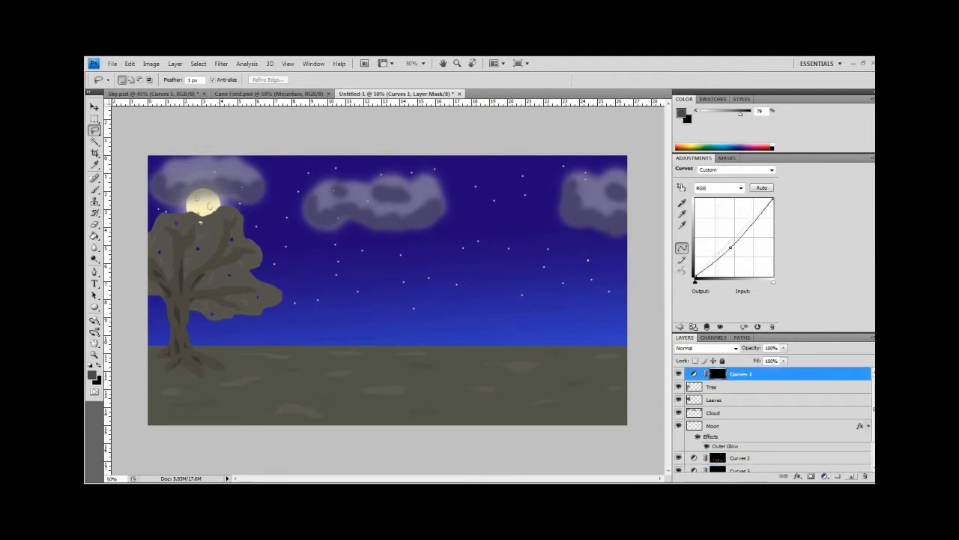
pyautogui.click(850, 476)
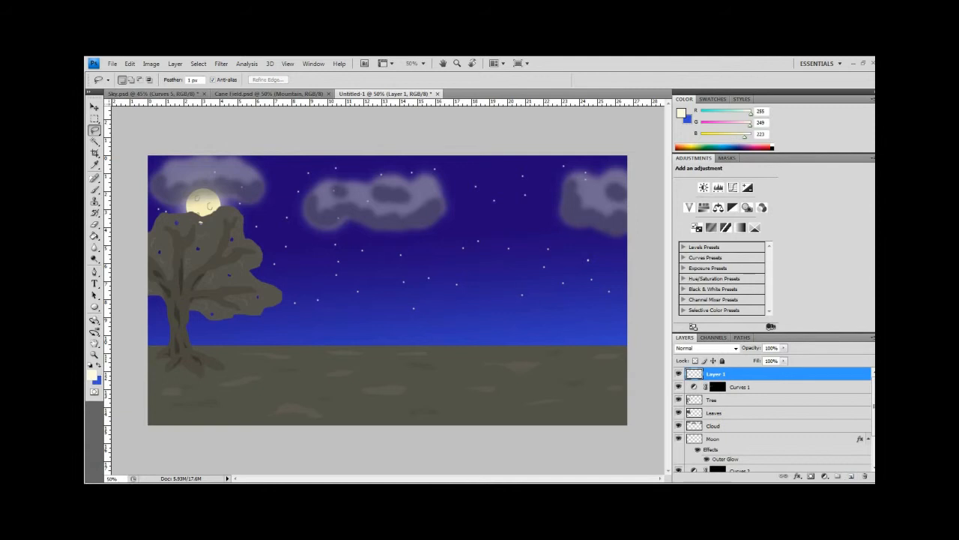
pyautogui.doubleClick(780, 374)
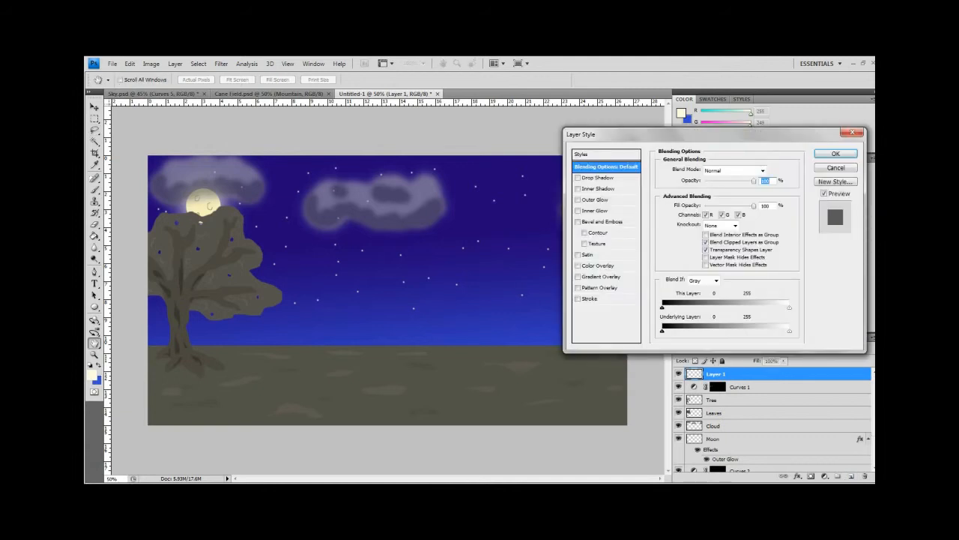
pyautogui.press('Escape')
pyautogui.press('l')
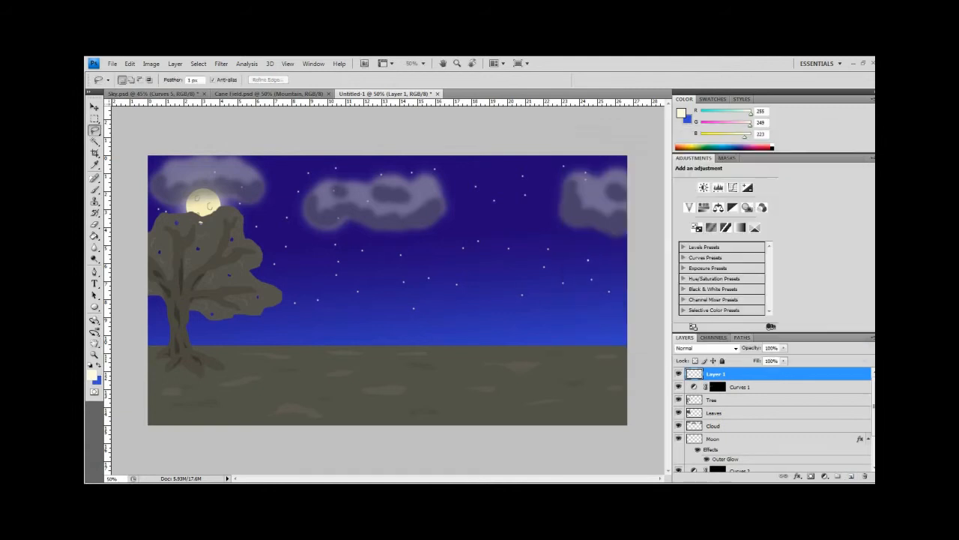
pyautogui.doubleClick(717, 374)
pyautogui.write('Grass')
pyautogui.press('Return')
# Set the foreground colour to a dark grey-brown, RGB 57, 55, 49
pyautogui.click(92, 374)
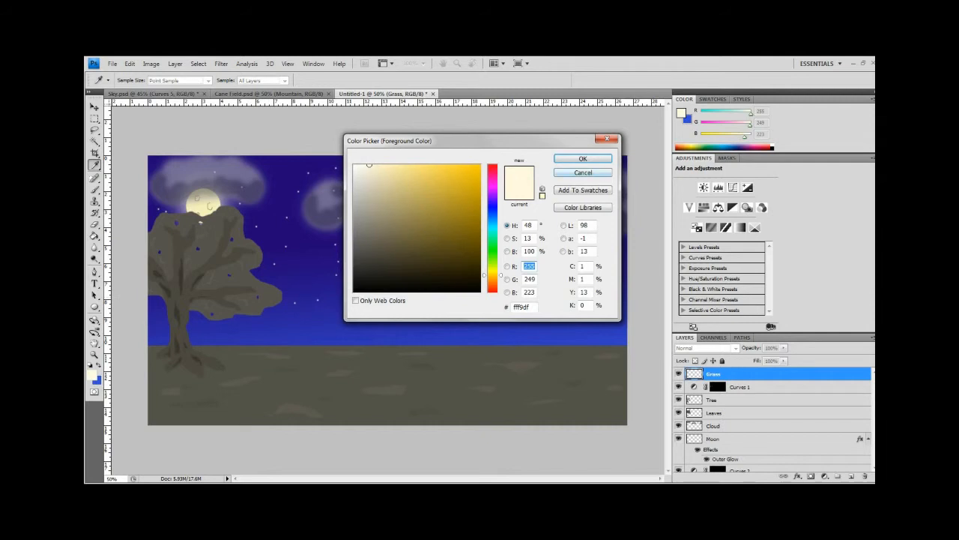
pyautogui.press('Return')
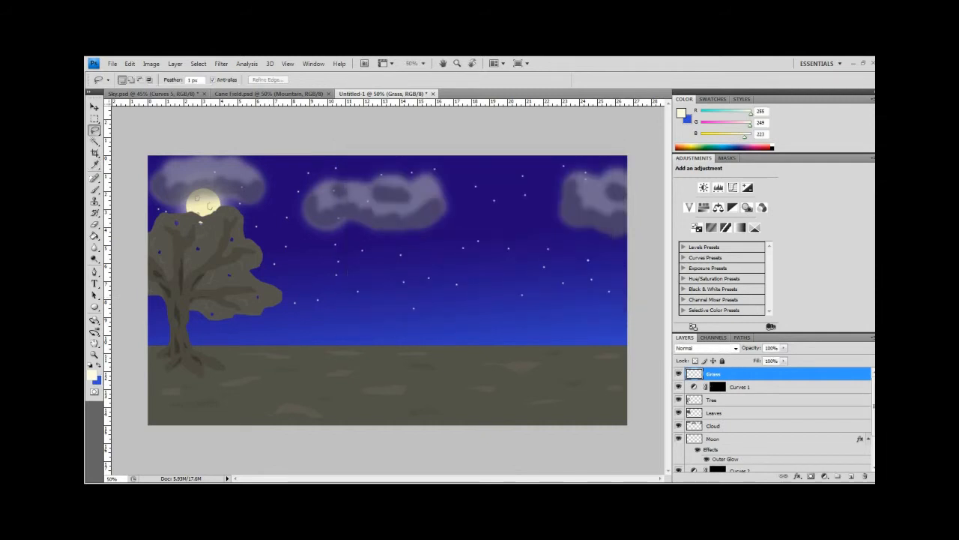
pyautogui.click(91, 374)
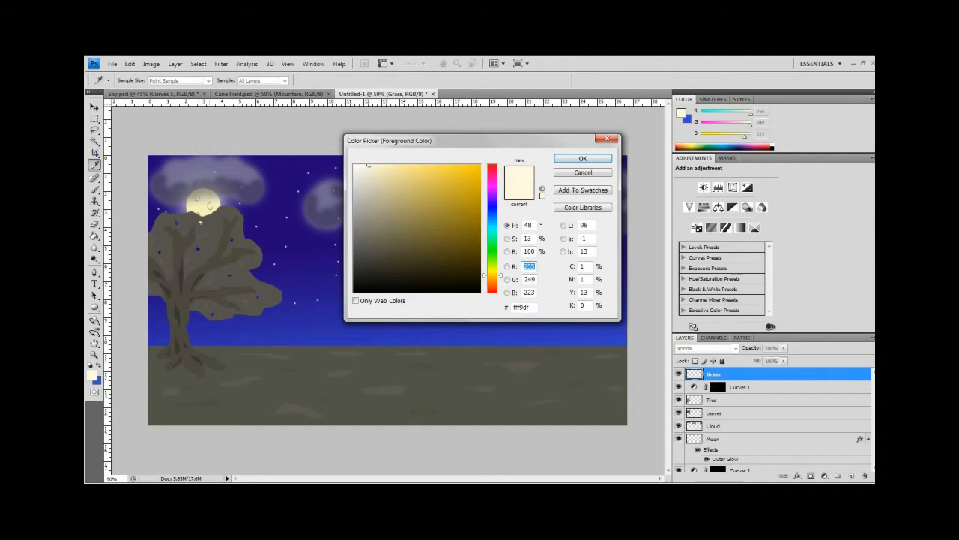
pyautogui.click(370, 263)
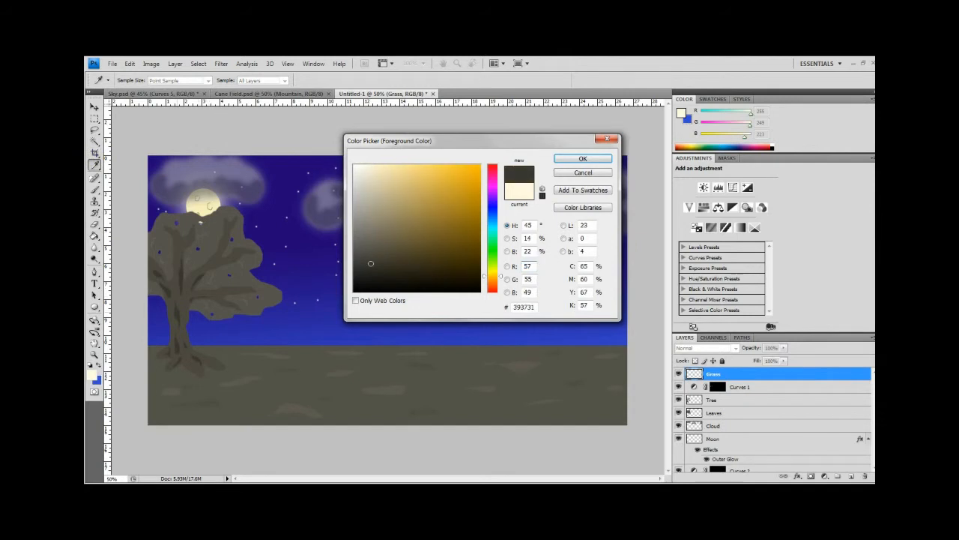
pyautogui.click(583, 159)
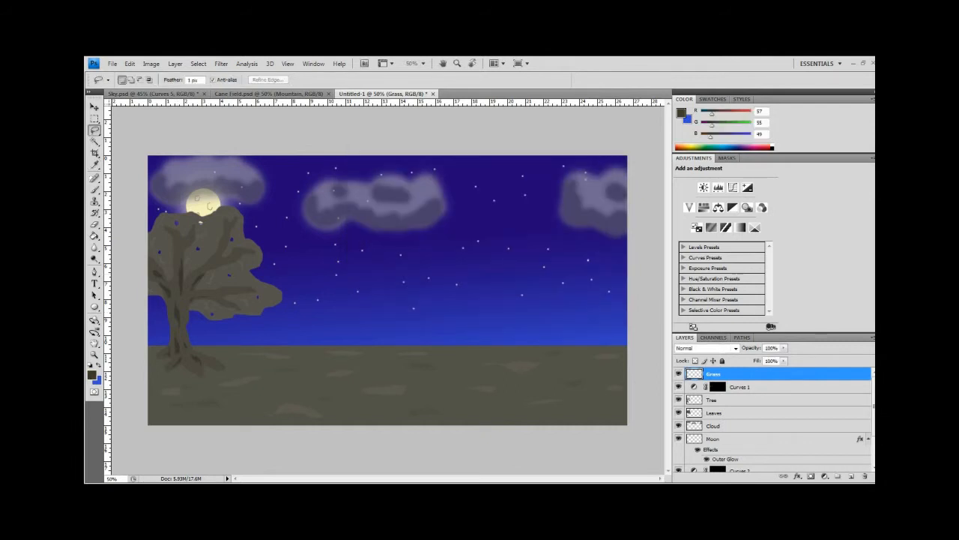
# Set the background colour to a ground grey-brown, RGB 75, 72, 65, sampled from the image
pyautogui.press('i')
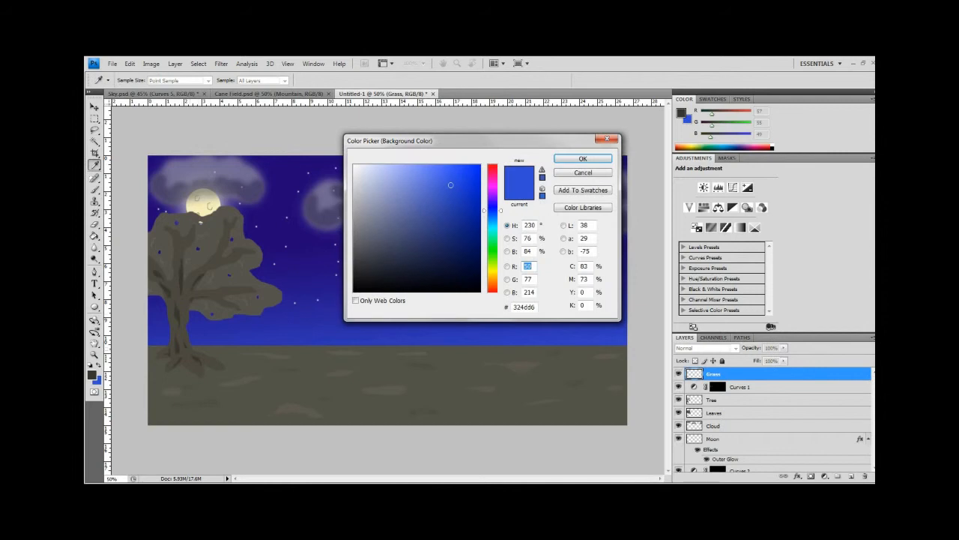
pyautogui.click(330, 382)
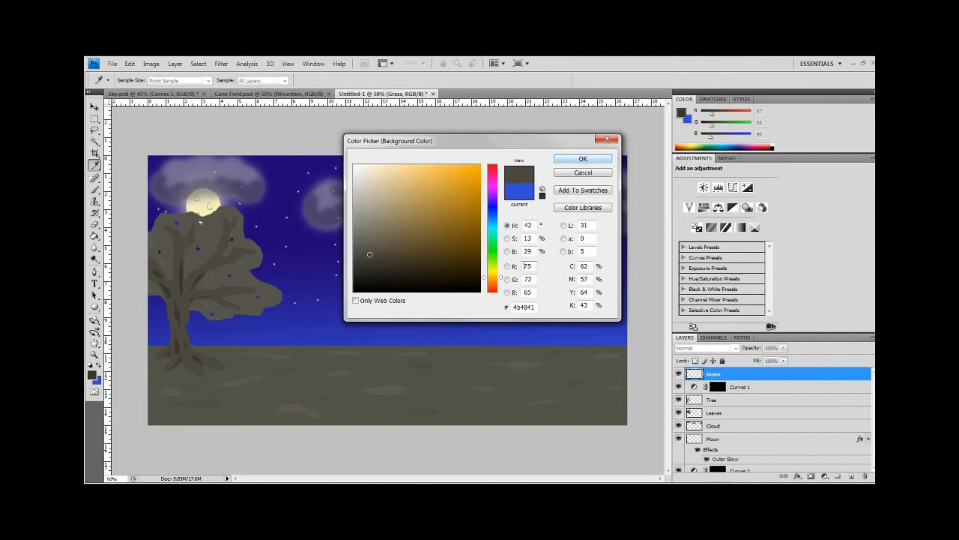
pyautogui.click(582, 158)
pyautogui.press('l')
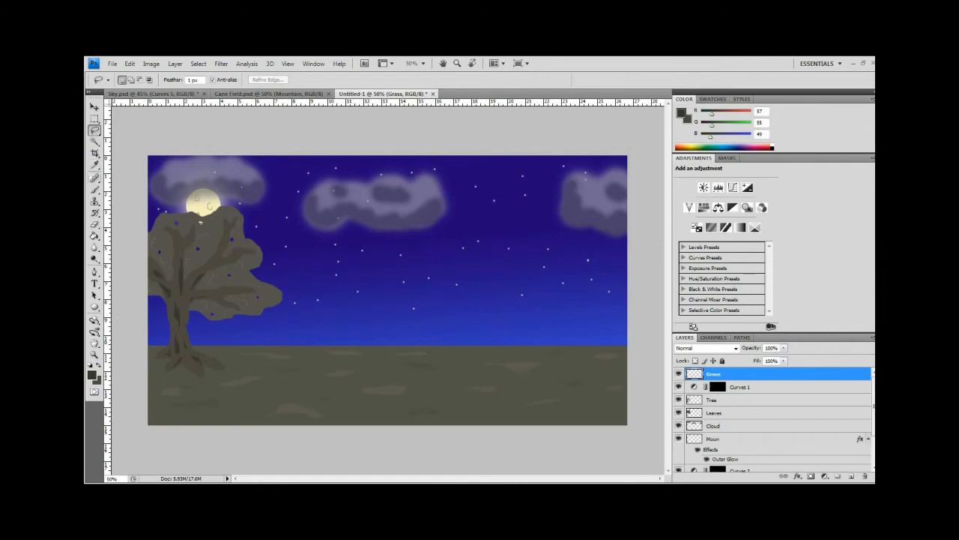
# Choose the curved grass-blade brush tip at 112 px for the Brush tool
pyautogui.click(95, 189)
pyautogui.click(151, 79)
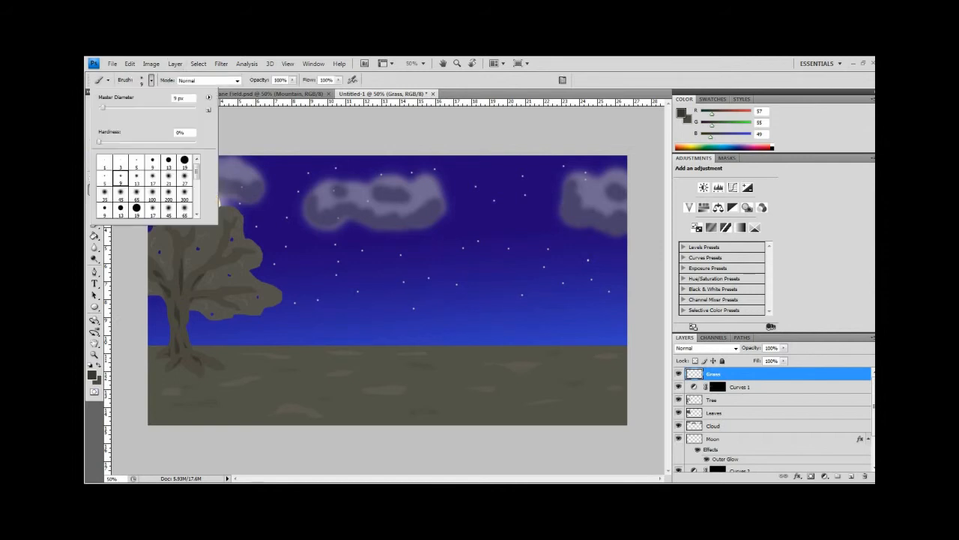
pyautogui.scroll(-5, 147, 188)
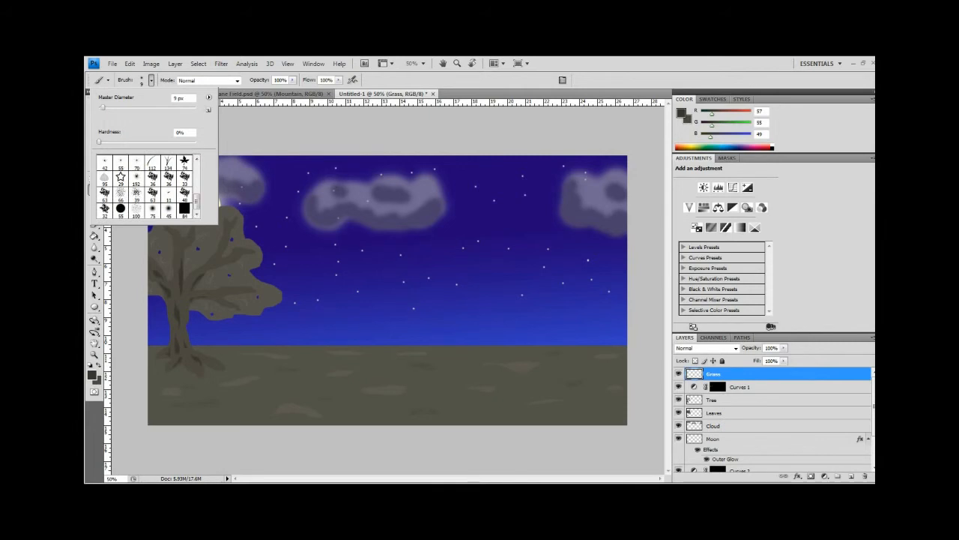
pyautogui.click(152, 163)
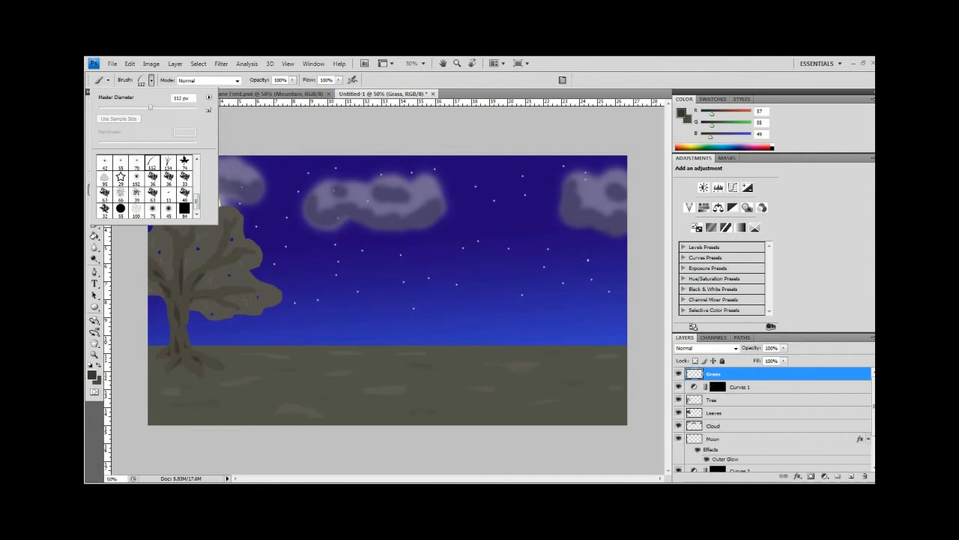
# Undo the trial grass stroke at the tree base and paint grass from the ground's lower-left corner up around the trunk
pyautogui.press('Return')
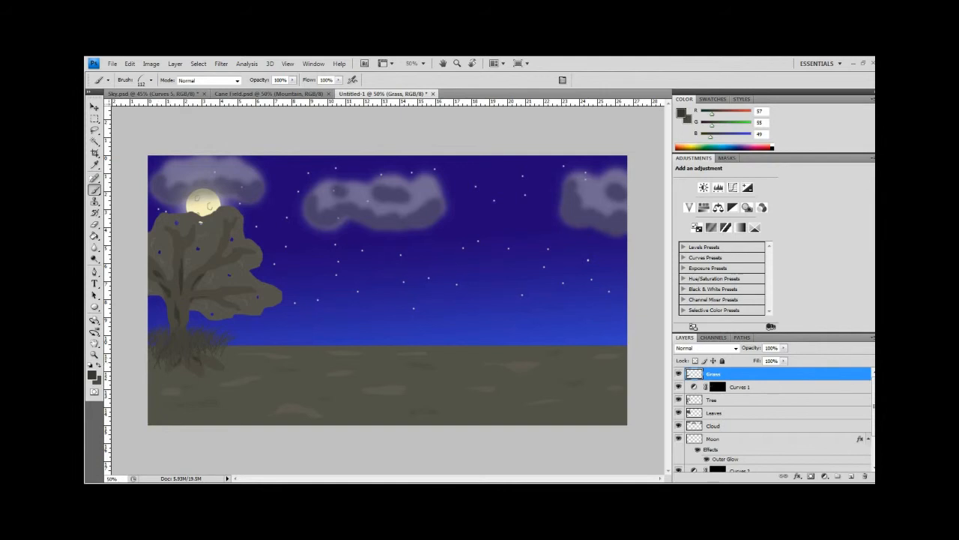
pyautogui.hotkey('ctrl', 'z')
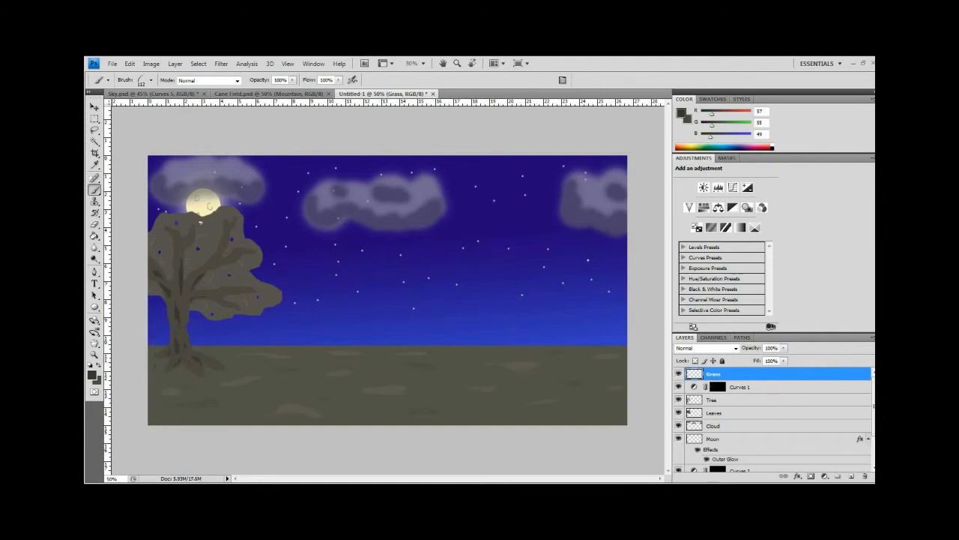
pyautogui.moveTo(154, 418); pyautogui.dragTo(251, 419)
pyautogui.moveTo(155, 401)
pyautogui.mouseDown()
pyautogui.moveTo(196, 369)
pyautogui.moveTo(213, 374)
pyautogui.moveTo(245, 349)
pyautogui.mouseUp()
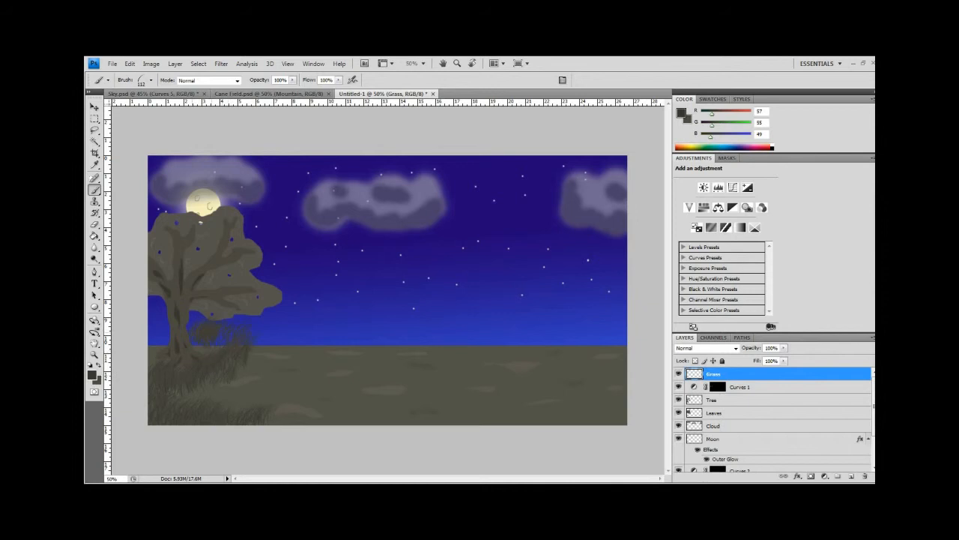
# Paint a continuous band of grass along the horizon from the tree to the right edge, plus a tuft near the bottom right of centre
pyautogui.moveTo(248, 337)
pyautogui.mouseDown()
pyautogui.moveTo(320, 346)
pyautogui.moveTo(271, 350)
pyautogui.mouseUp()
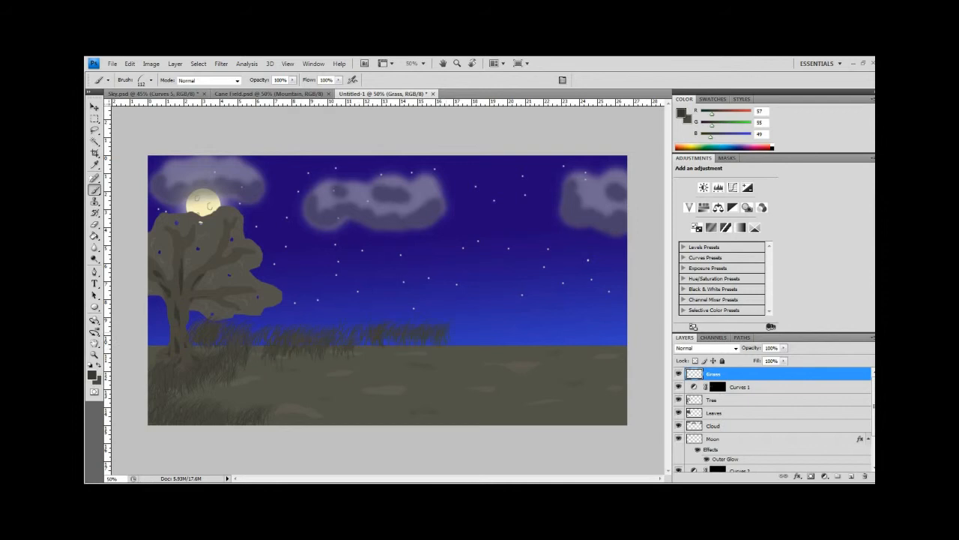
pyautogui.moveTo(419, 356); pyautogui.dragTo(597, 350)
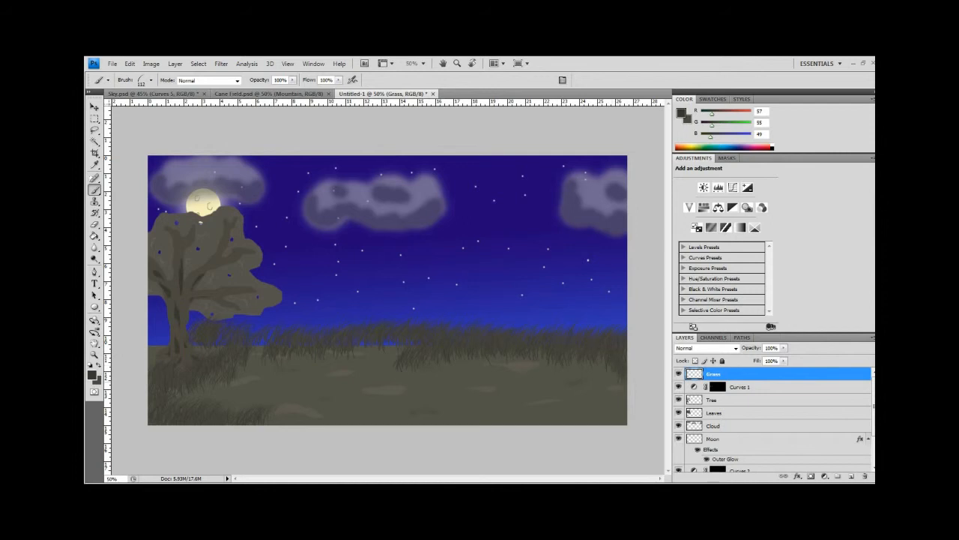
pyautogui.moveTo(382, 354)
pyautogui.mouseDown()
pyautogui.moveTo(405, 345)
pyautogui.moveTo(329, 352)
pyautogui.mouseUp()
pyautogui.moveTo(364, 369); pyautogui.dragTo(363, 357)
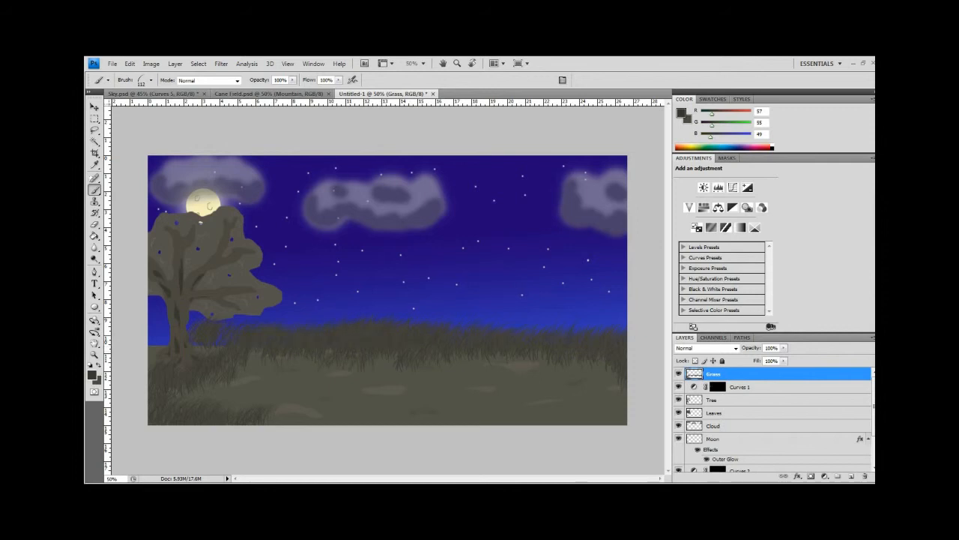
pyautogui.moveTo(210, 333); pyautogui.dragTo(230, 327)
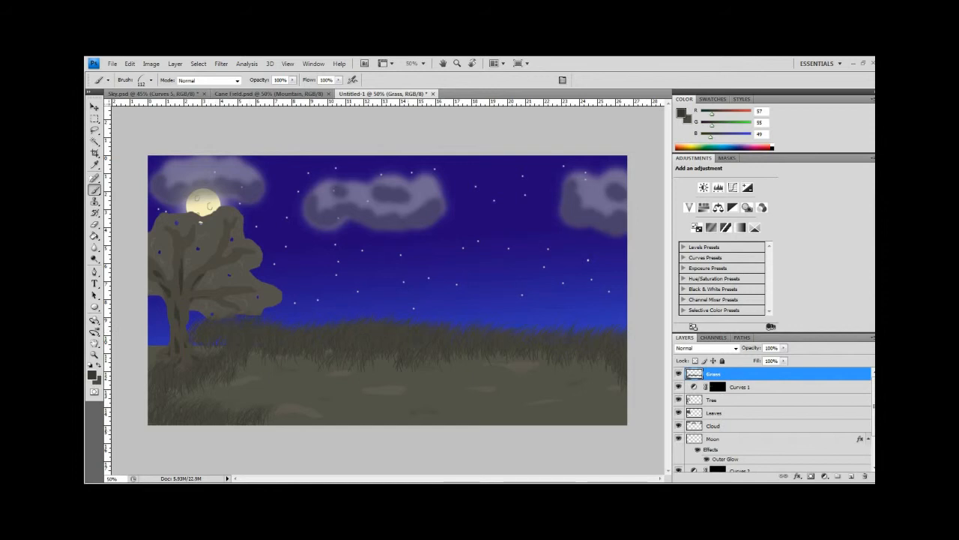
pyautogui.moveTo(466, 415)
pyautogui.mouseDown()
pyautogui.moveTo(468, 403)
pyautogui.moveTo(454, 409)
pyautogui.moveTo(497, 409)
pyautogui.mouseUp()
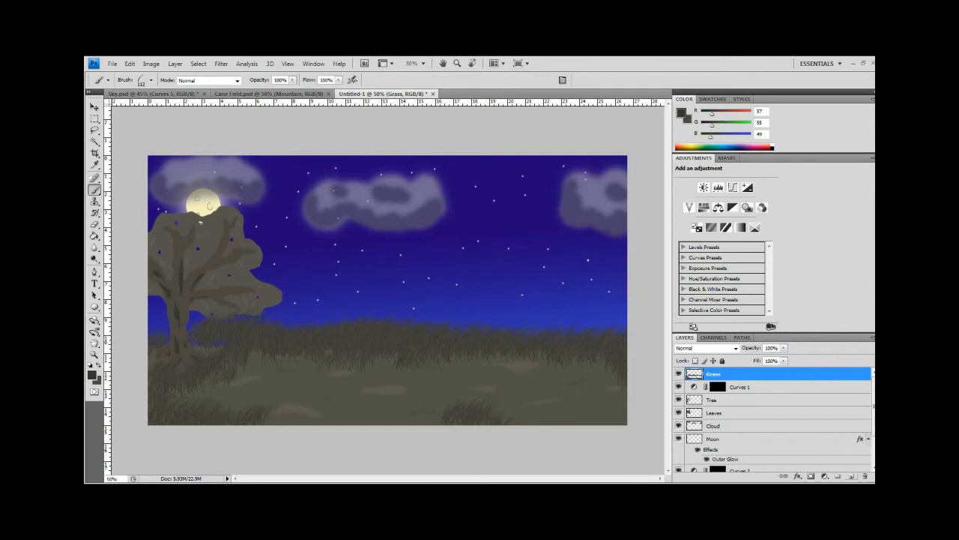
# Add another layer named Grass and place it between the Leaves and Cloud layers
pyautogui.click(852, 476)
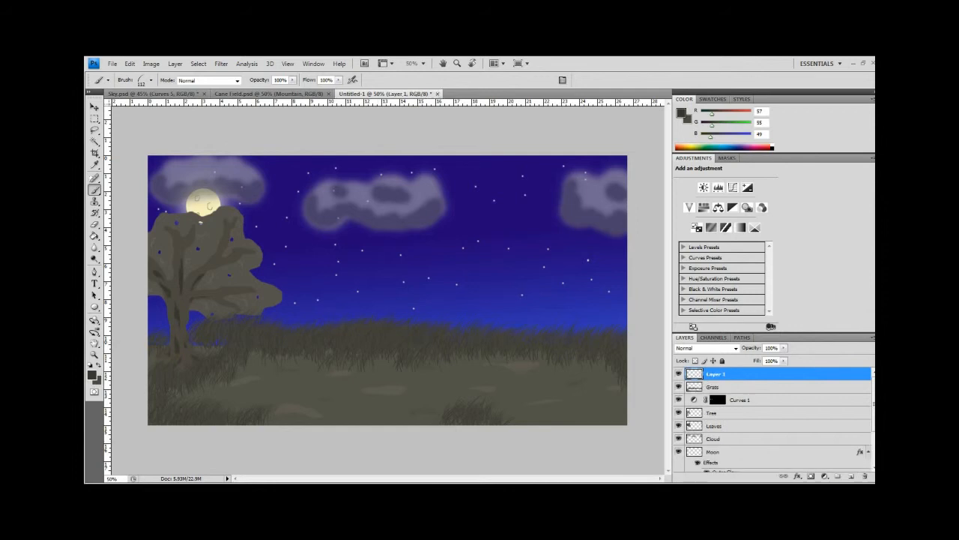
pyautogui.doubleClick(717, 374)
pyautogui.write('Grass')
pyautogui.press('Return')
pyautogui.moveTo(713, 374); pyautogui.dragTo(713, 431)
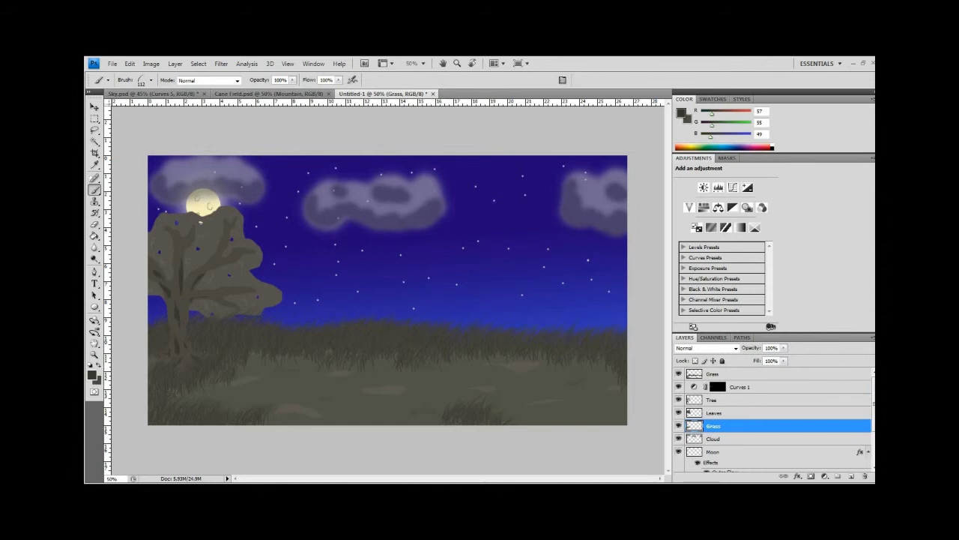
# Add a new layer directly above the Ground layer
pyautogui.scroll(-3, 772, 420)
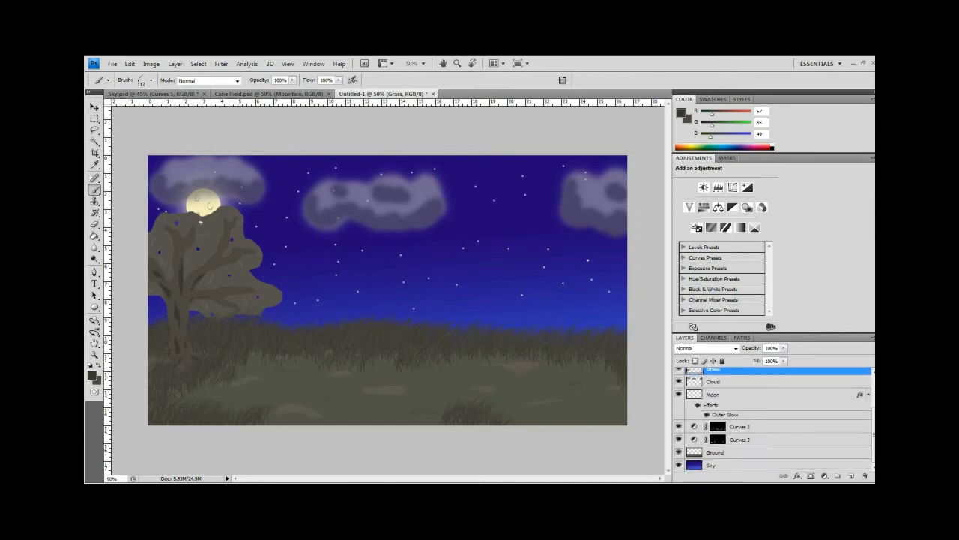
pyautogui.click(742, 452)
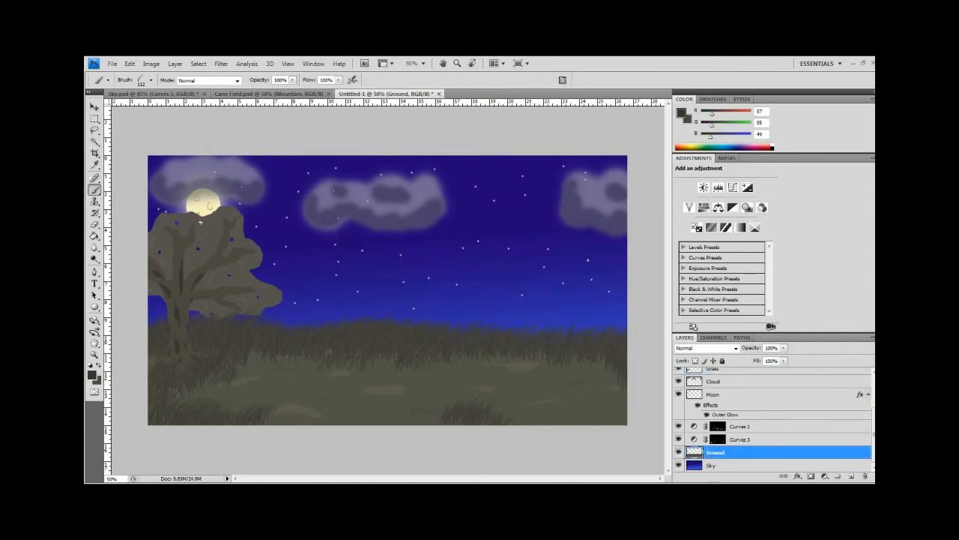
pyautogui.click(852, 476)
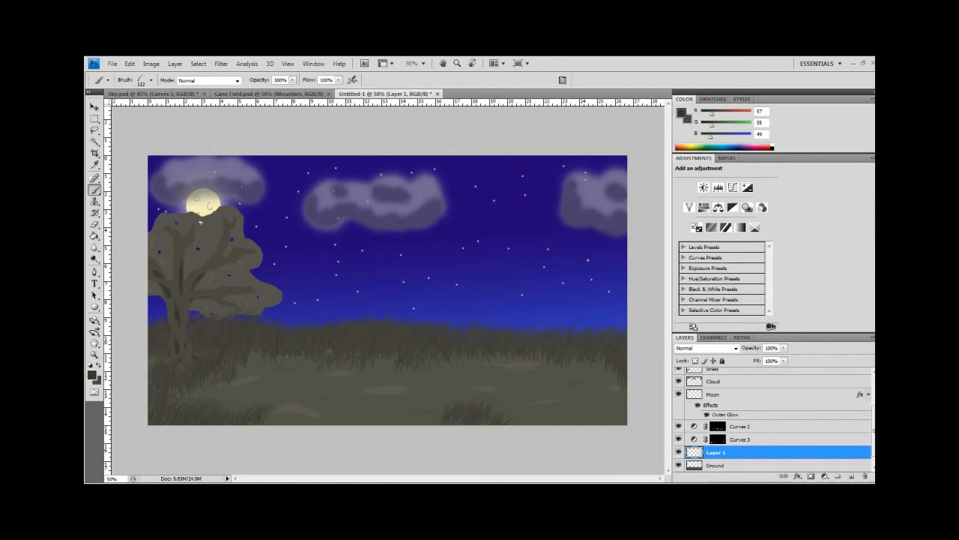
pyautogui.doubleClick(779, 453)
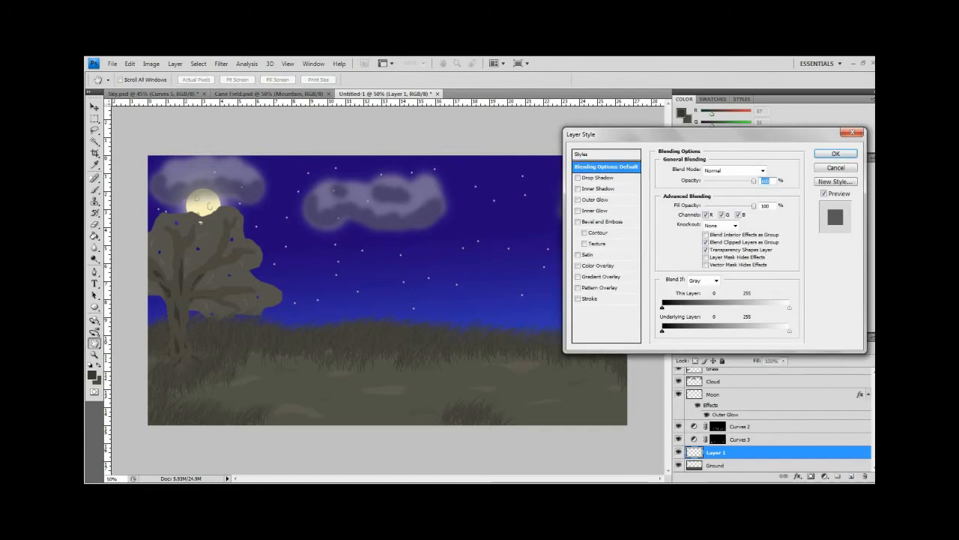
pyautogui.press('Escape')
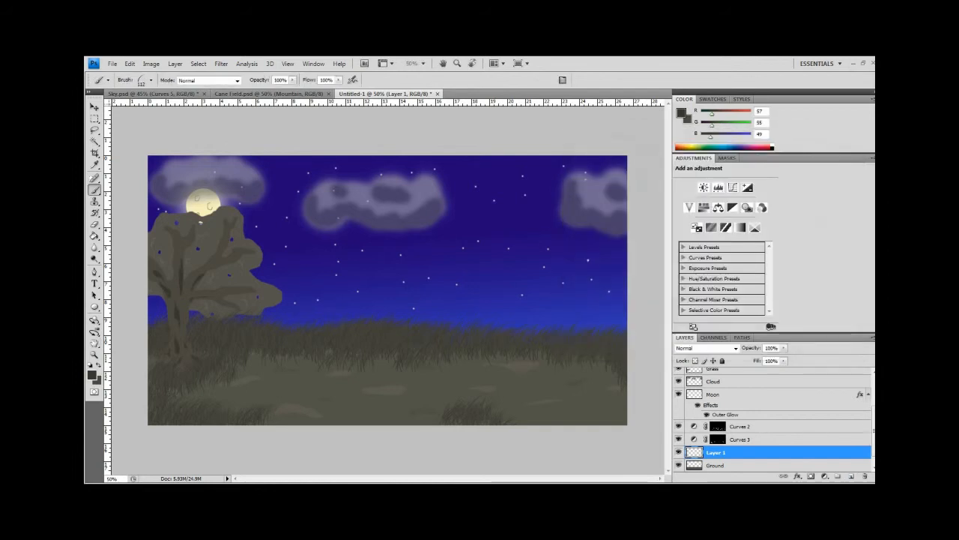
# Look over the Sky.psd and Cane Field.psd reference documents and name the new layer above Ground Mountain
pyautogui.click(153, 93)
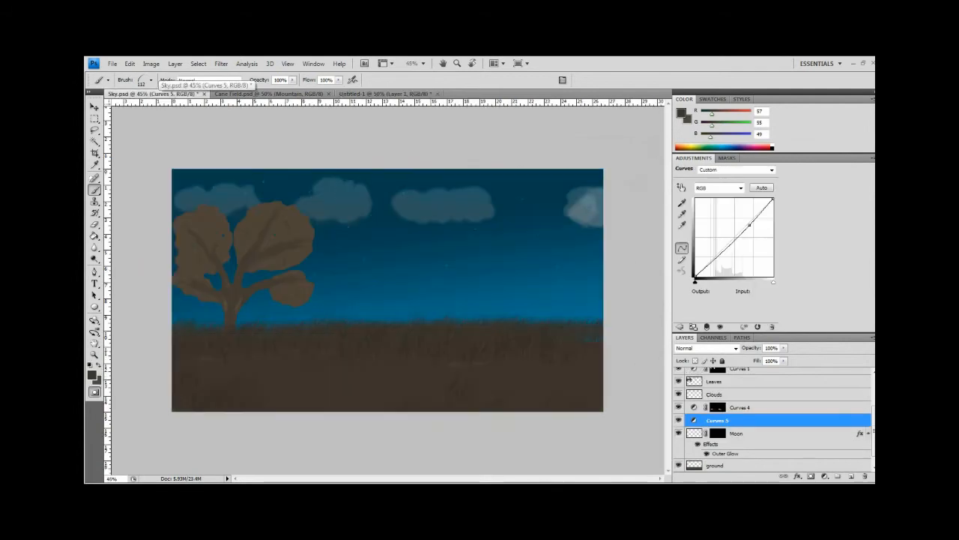
pyautogui.click(268, 93)
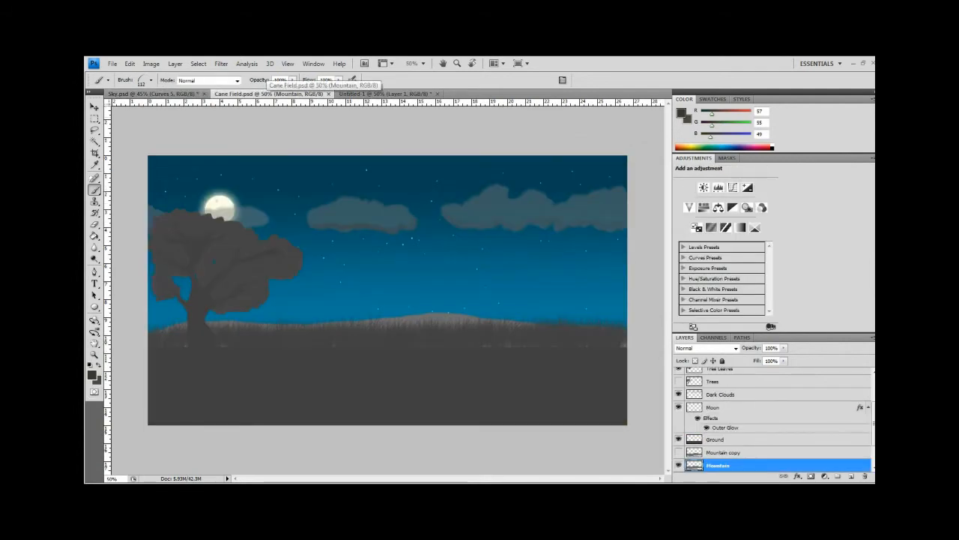
pyautogui.click(371, 93)
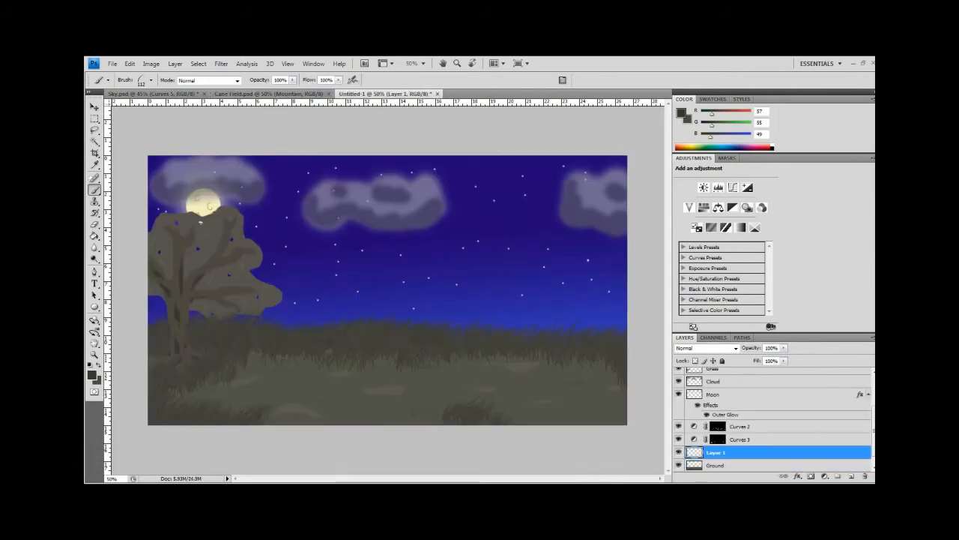
pyautogui.doubleClick(716, 453)
pyautogui.write('Mountain')
pyautogui.press('Return')
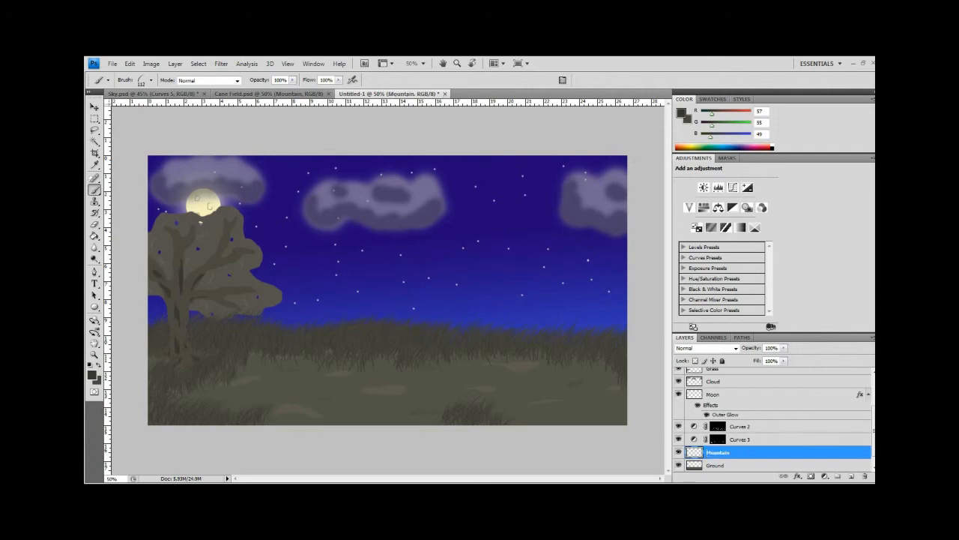
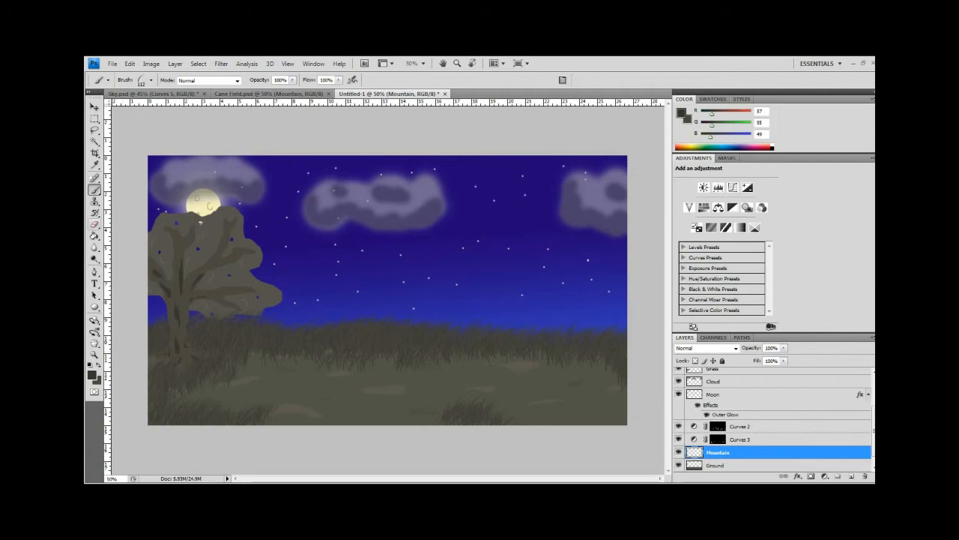
# Fill a lassoed two-peaked mountain silhouette across the horizon with the foreground colour and move the Mountain layer below the Ground layer
pyautogui.click(95, 129)
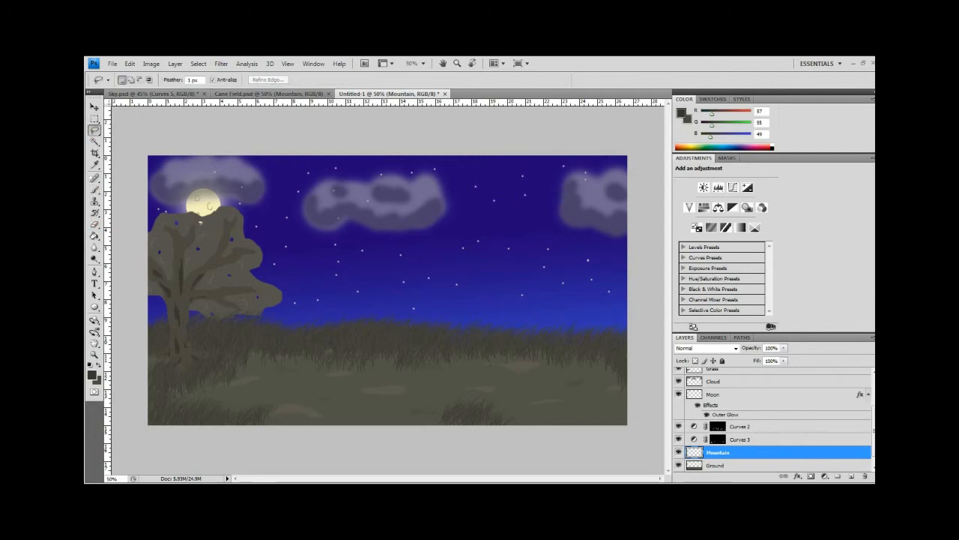
pyautogui.moveTo(517, 377)
pyautogui.mouseDown()
pyautogui.moveTo(258, 378)
pyautogui.moveTo(148, 358)
pyautogui.moveTo(148, 330)
pyautogui.moveTo(195, 302)
pyautogui.moveTo(273, 285)
pyautogui.moveTo(391, 310)
pyautogui.moveTo(534, 279)
pyautogui.moveTo(615, 300)
pyautogui.moveTo(626, 326)
pyautogui.moveTo(618, 373)
pyautogui.moveTo(529, 371)
pyautogui.mouseUp()
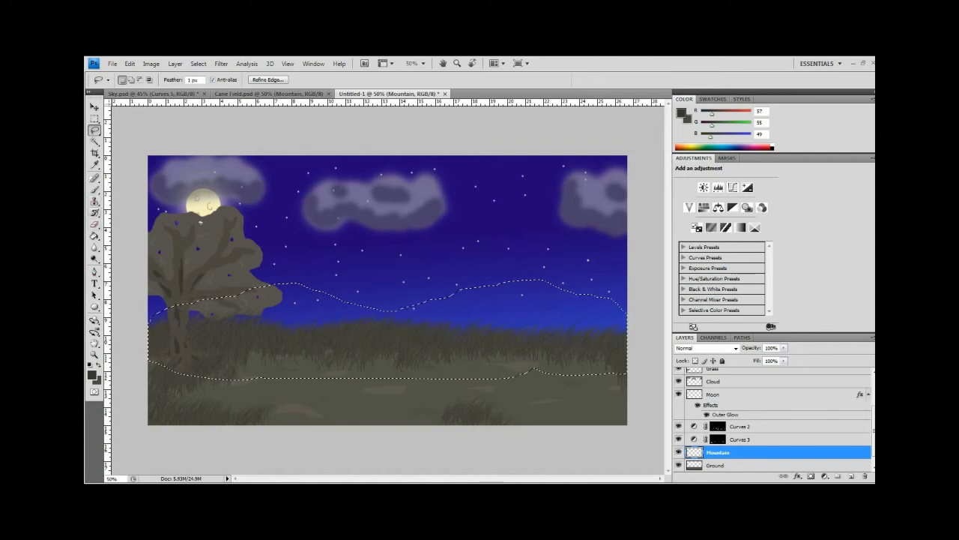
pyautogui.click(95, 235)
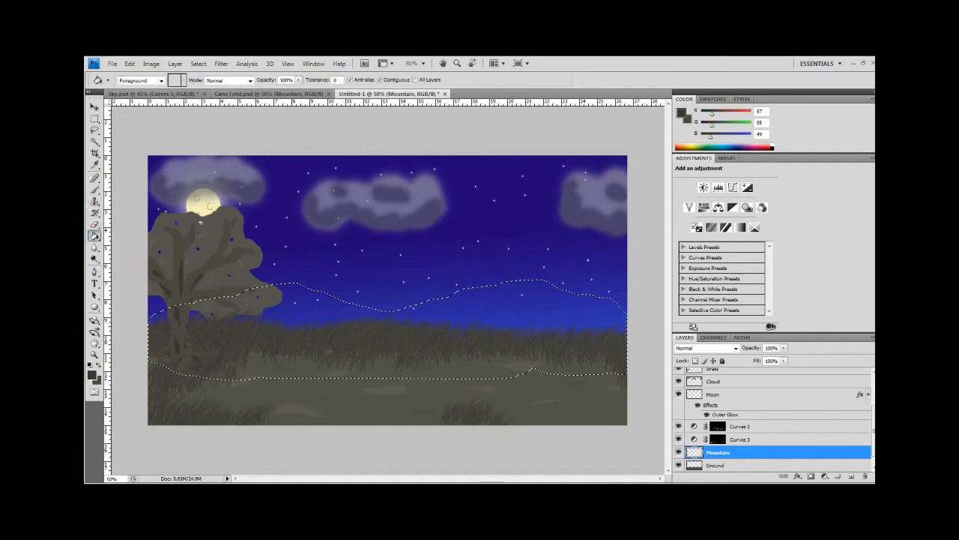
pyautogui.click(328, 352)
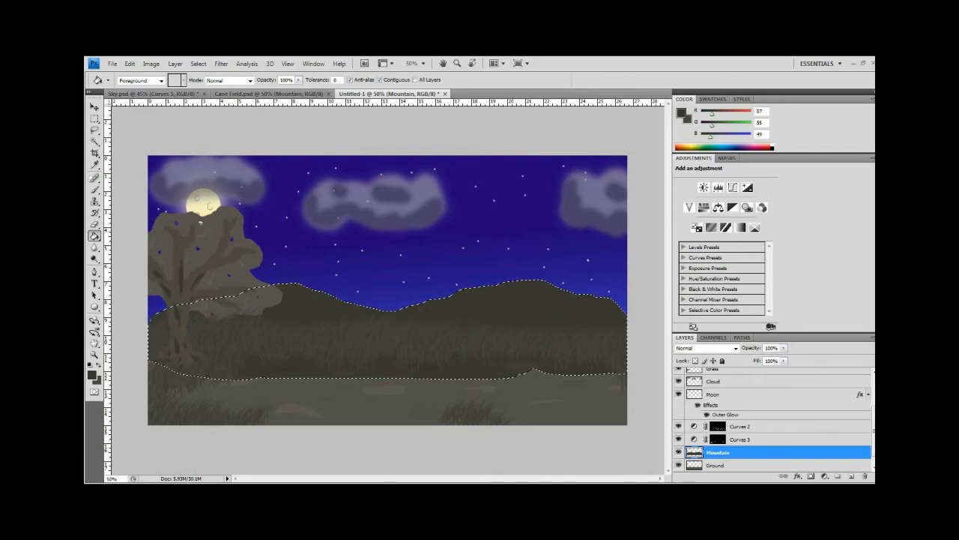
pyautogui.moveTo(718, 452); pyautogui.dragTo(718, 459)
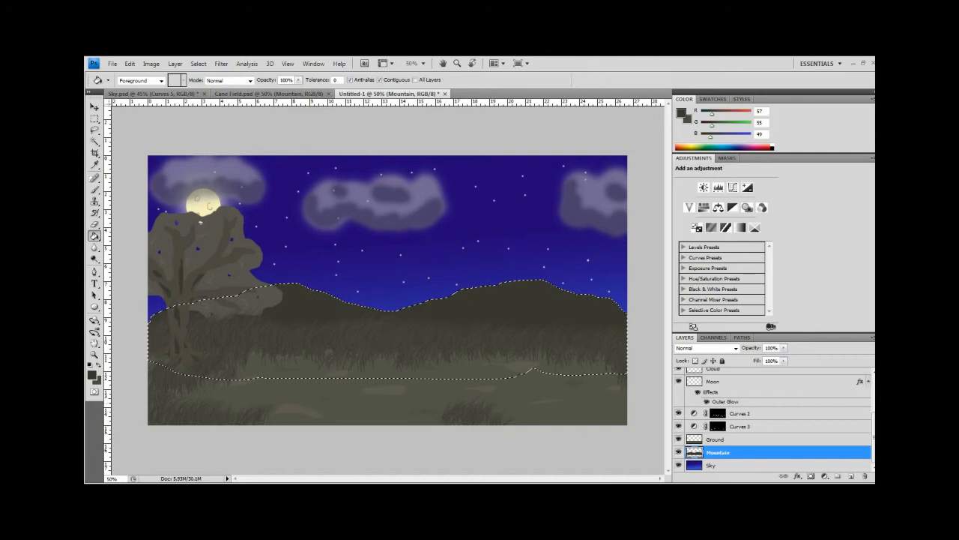
# Refill the mountain silhouette with a darker grey, RGB 44, 43, 41, and deselect it
pyautogui.click(92, 375)
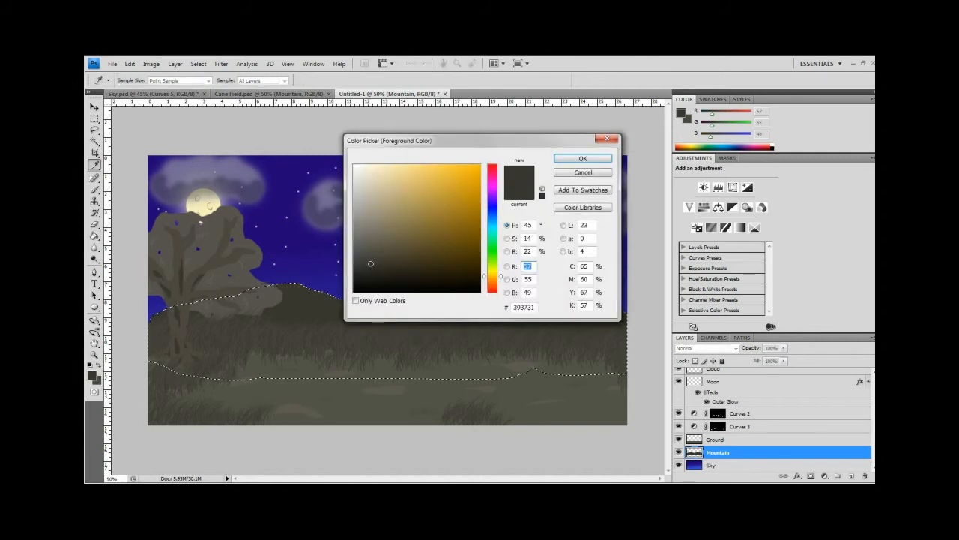
pyautogui.moveTo(369, 265); pyautogui.dragTo(361, 266)
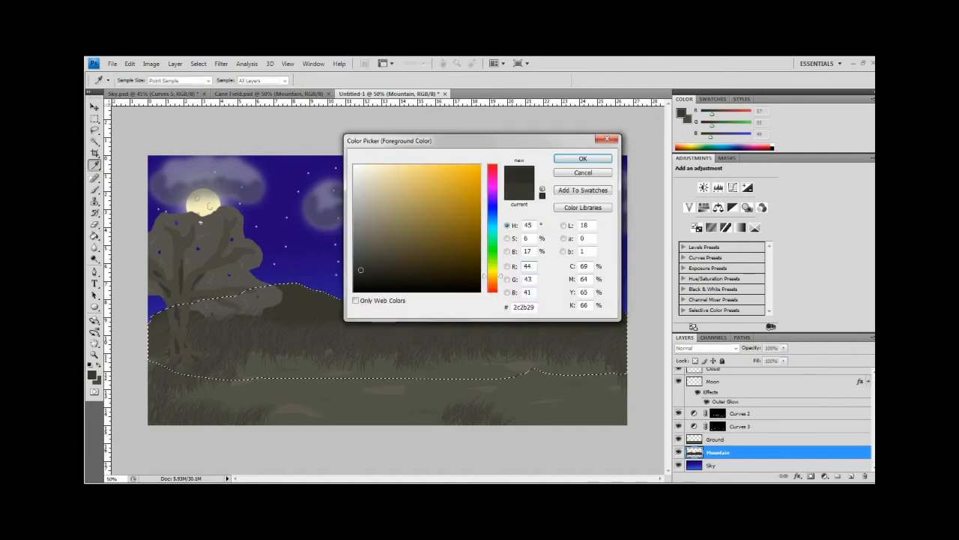
pyautogui.click(583, 158)
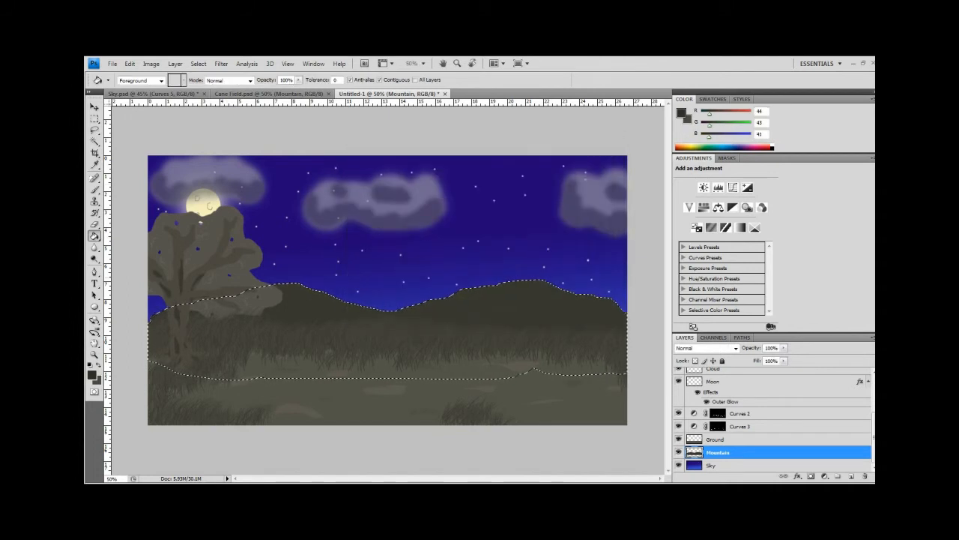
pyautogui.click(329, 352)
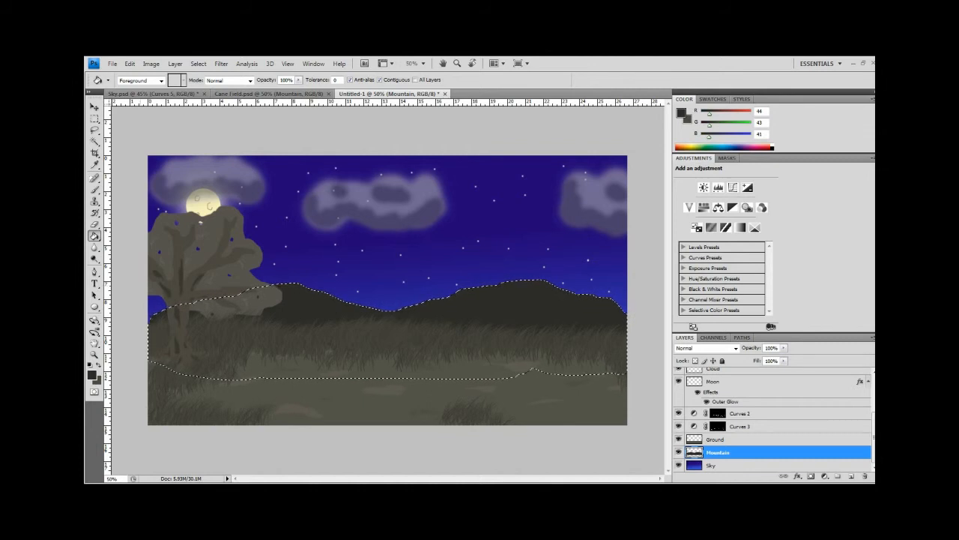
pyautogui.press('m')
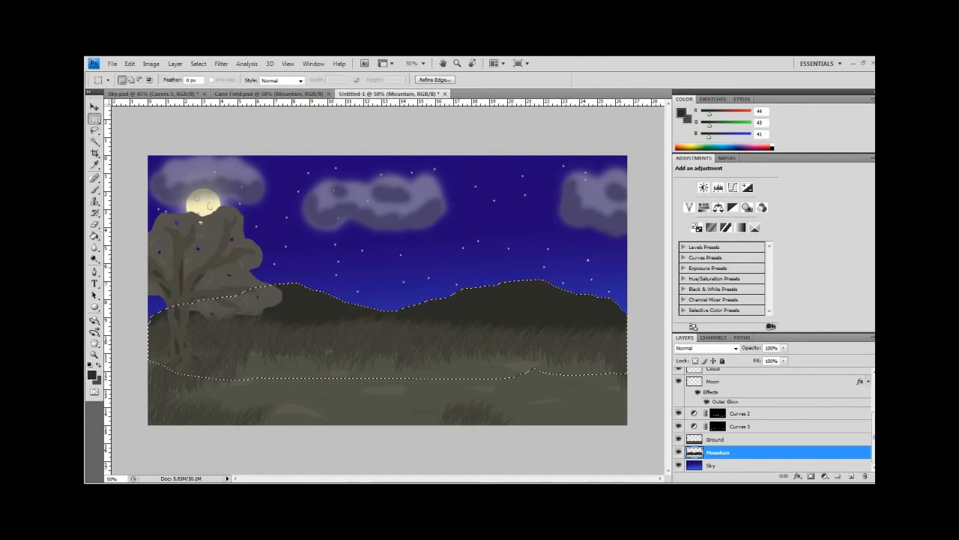
pyautogui.rightClick(281, 296)
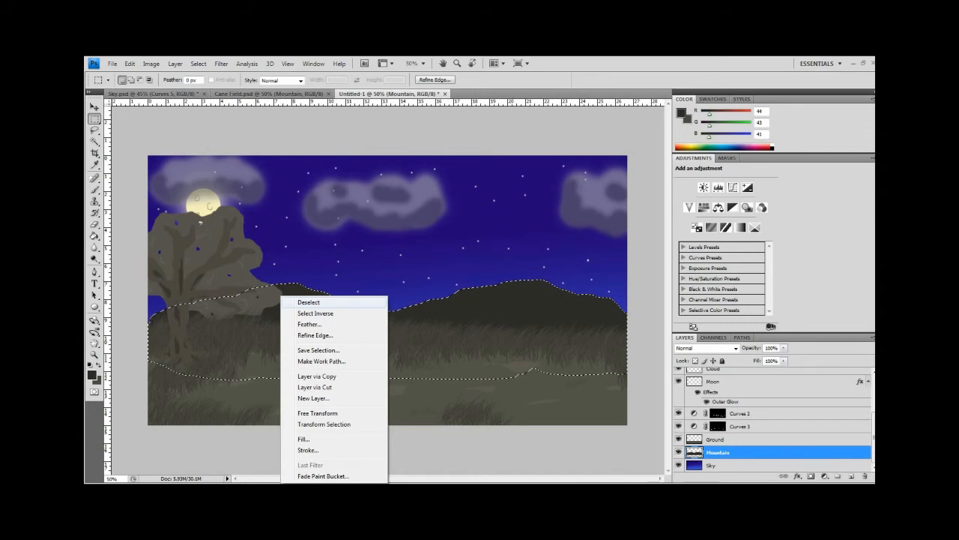
pyautogui.click(309, 302)
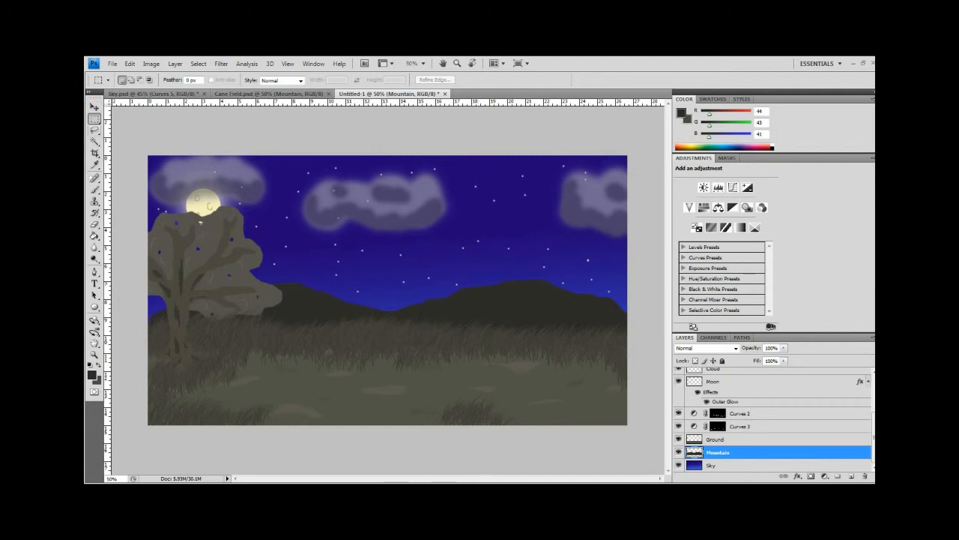
# Select the mountain silhouette with the Magic Wand and set the foreground colour to light beige, RGB 191, 184, 163
pyautogui.press('w')
pyautogui.click(200, 222)
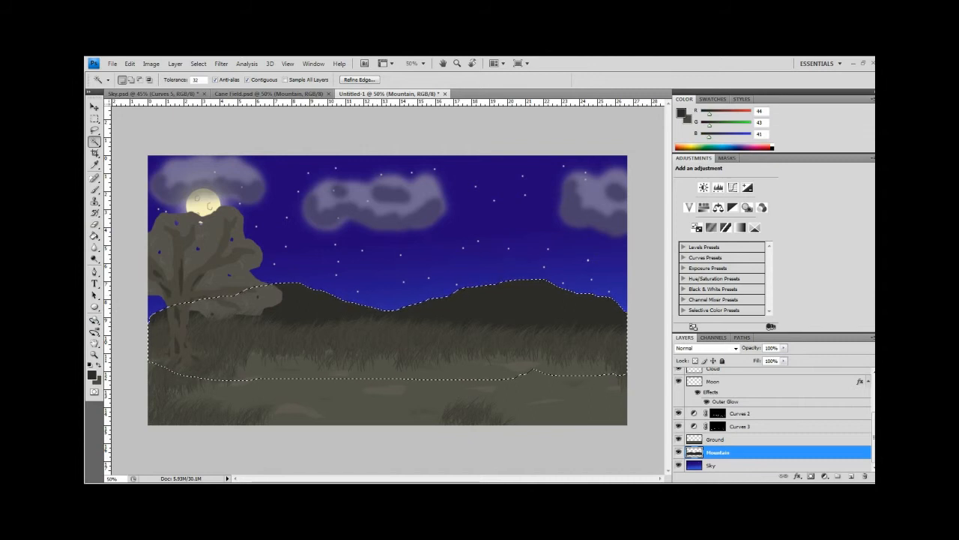
pyautogui.click(91, 375)
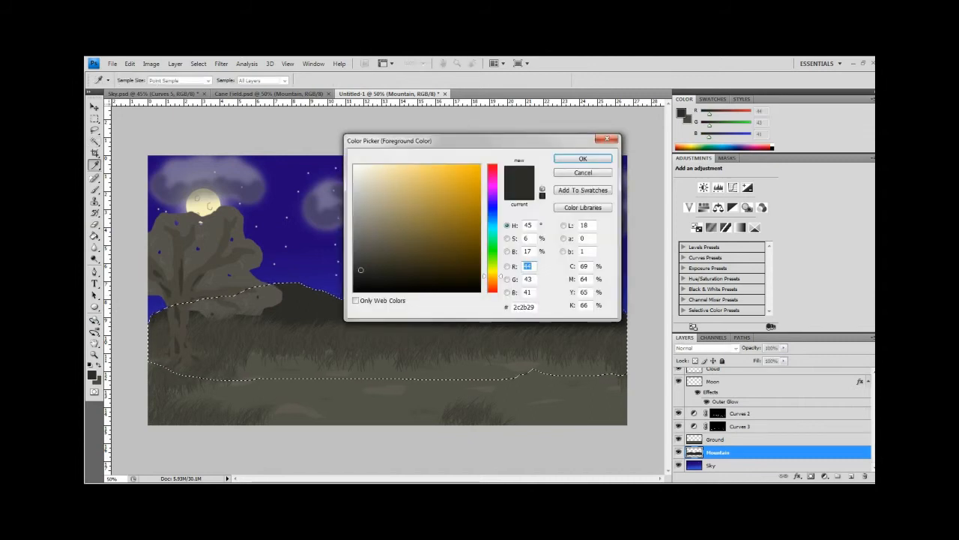
pyautogui.moveTo(362, 265)
pyautogui.mouseDown()
pyautogui.moveTo(368, 192)
pyautogui.moveTo(354, 204)
pyautogui.moveTo(365, 225)
pyautogui.moveTo(417, 189)
pyautogui.moveTo(398, 199)
pyautogui.moveTo(398, 181)
pyautogui.moveTo(371, 195)
pyautogui.mouseUp()
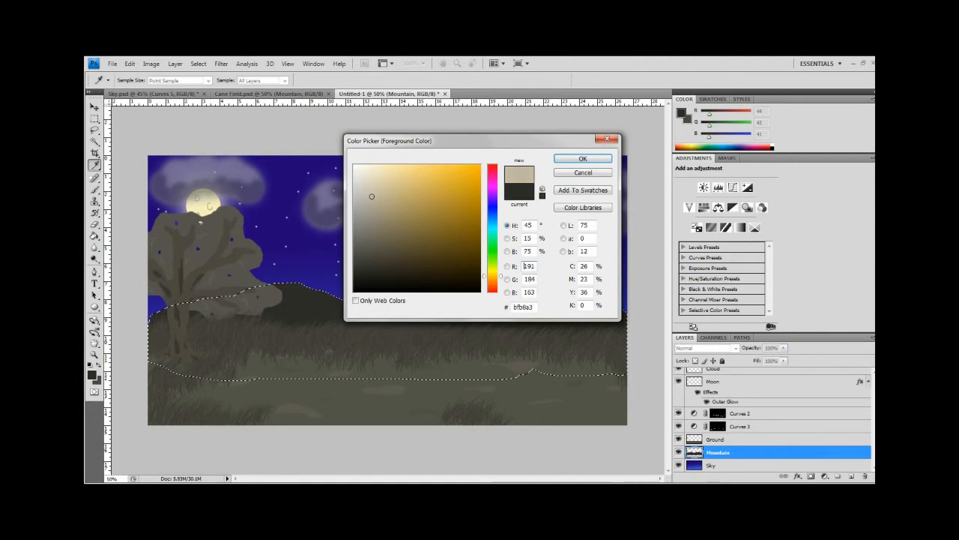
pyautogui.press('Return')
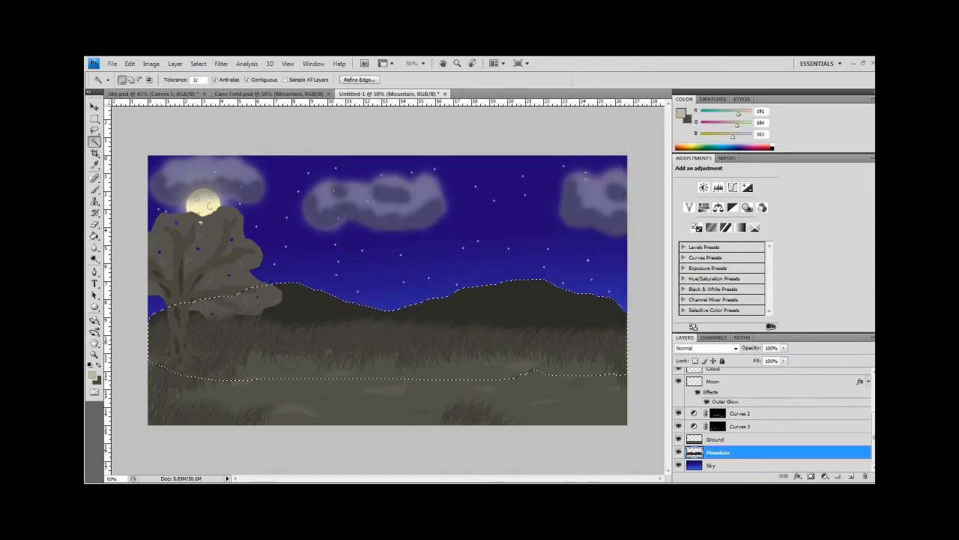
# Set the Brush to a soft round 45 px tip in Normal mode and try a highlight along the right mountain's ridge
pyautogui.click(95, 190)
pyautogui.click(237, 80)
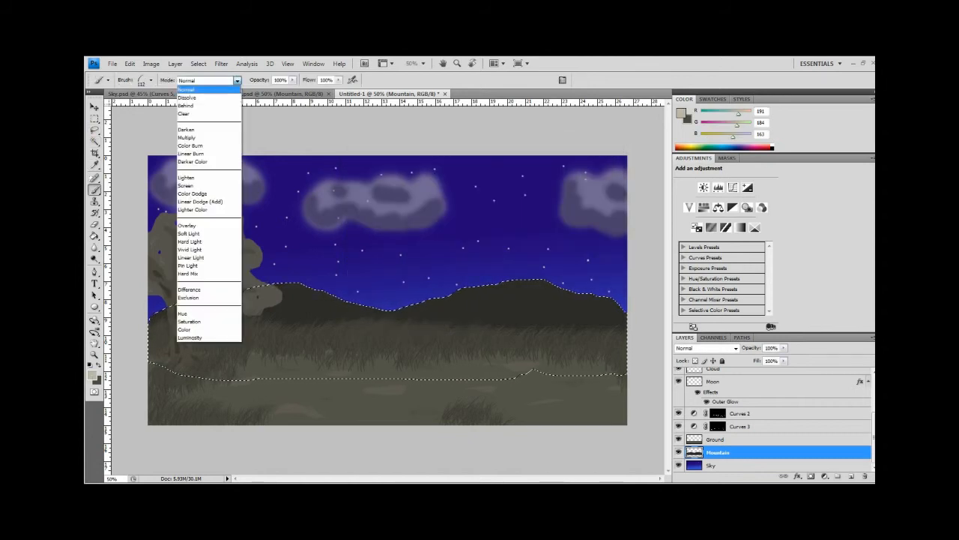
pyautogui.click(187, 89)
pyautogui.click(151, 80)
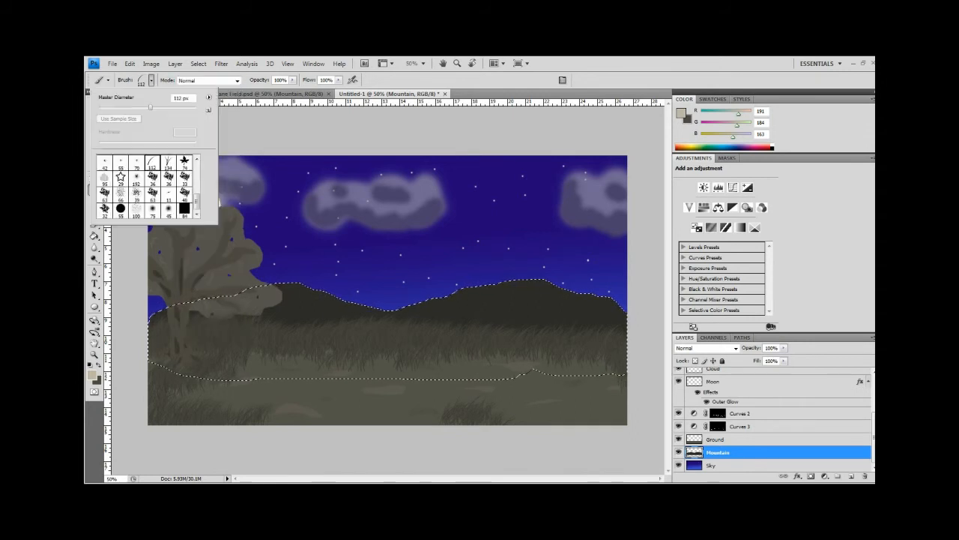
pyautogui.moveTo(197, 202); pyautogui.dragTo(196, 171)
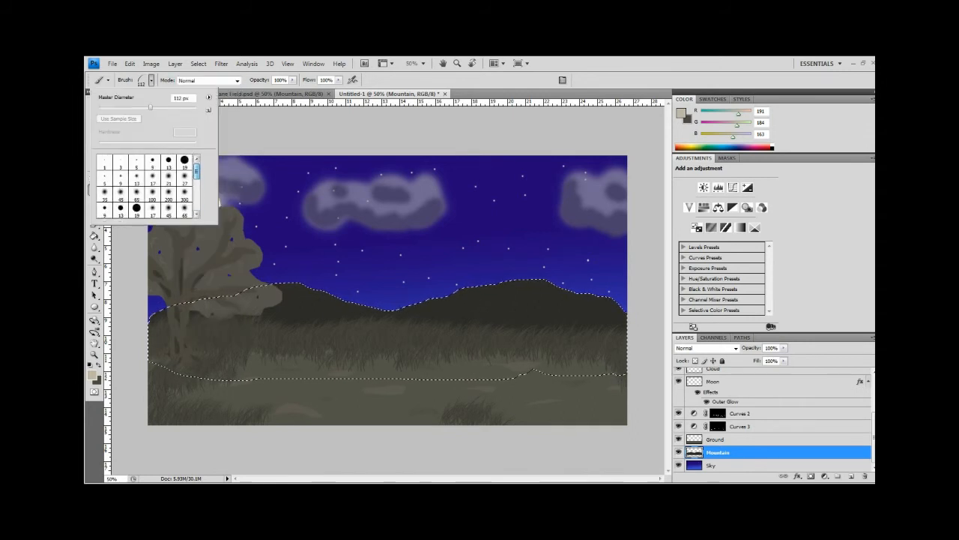
pyautogui.click(136, 177)
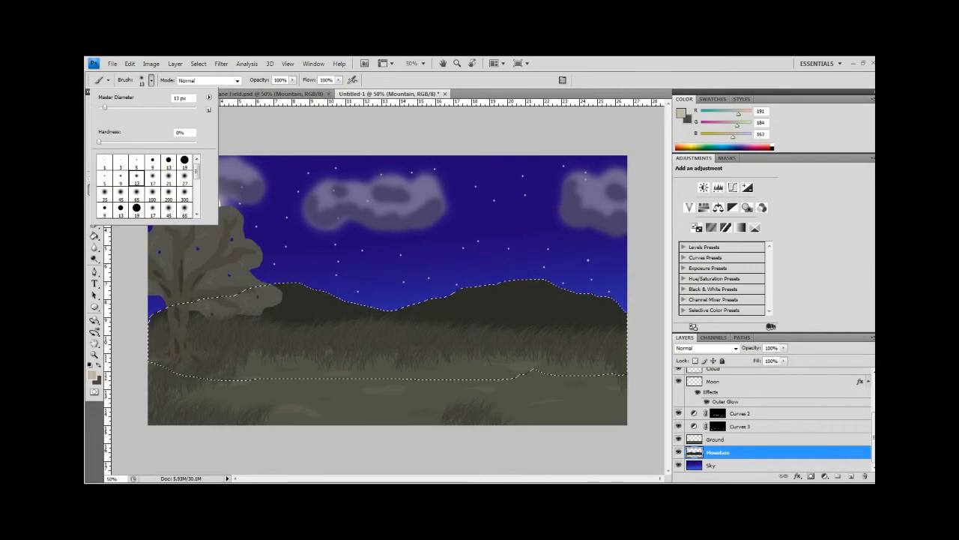
pyautogui.click(152, 194)
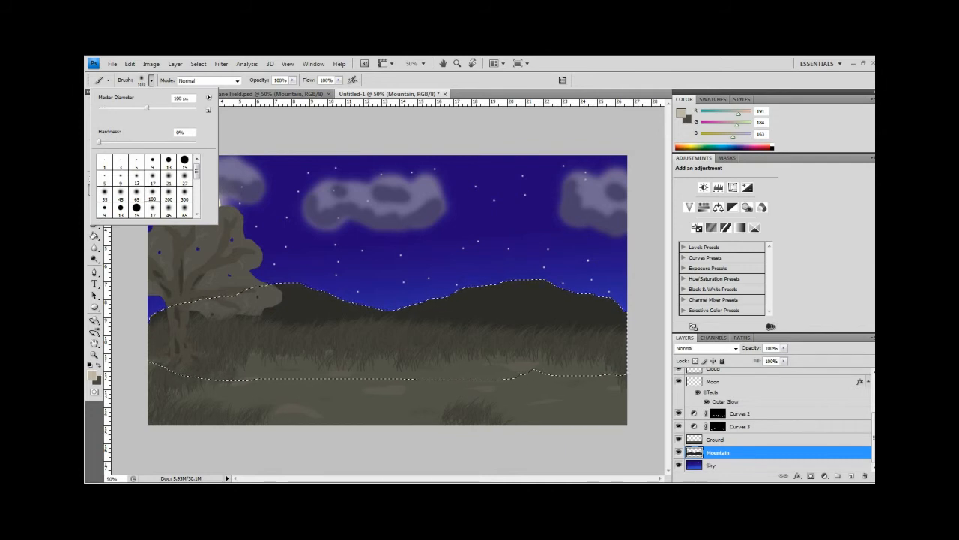
pyautogui.click(120, 195)
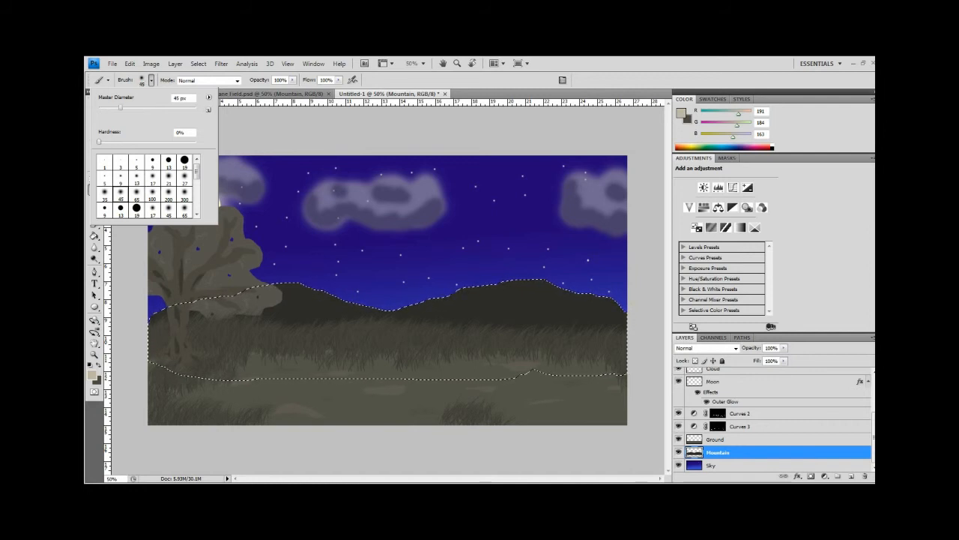
pyautogui.press('Return')
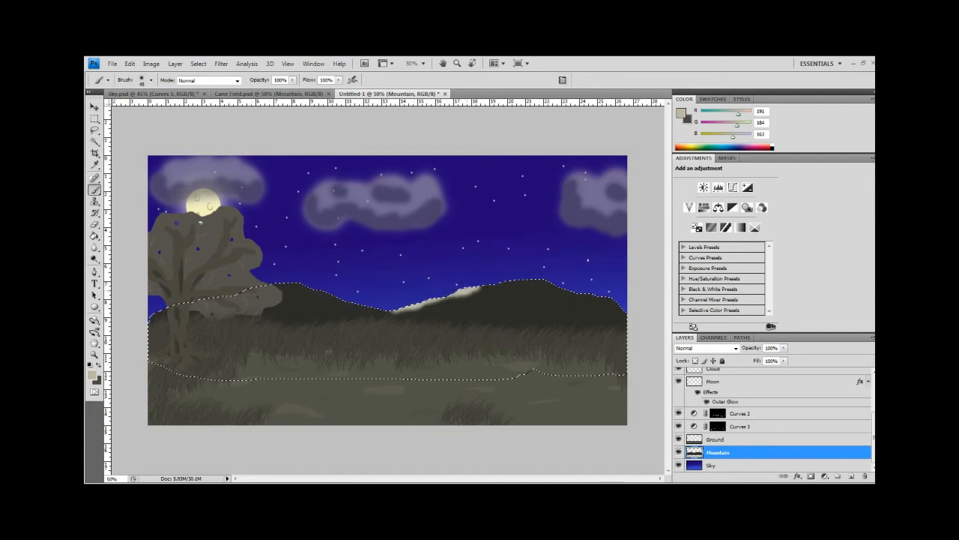
pyautogui.moveTo(519, 280); pyautogui.dragTo(541, 277)
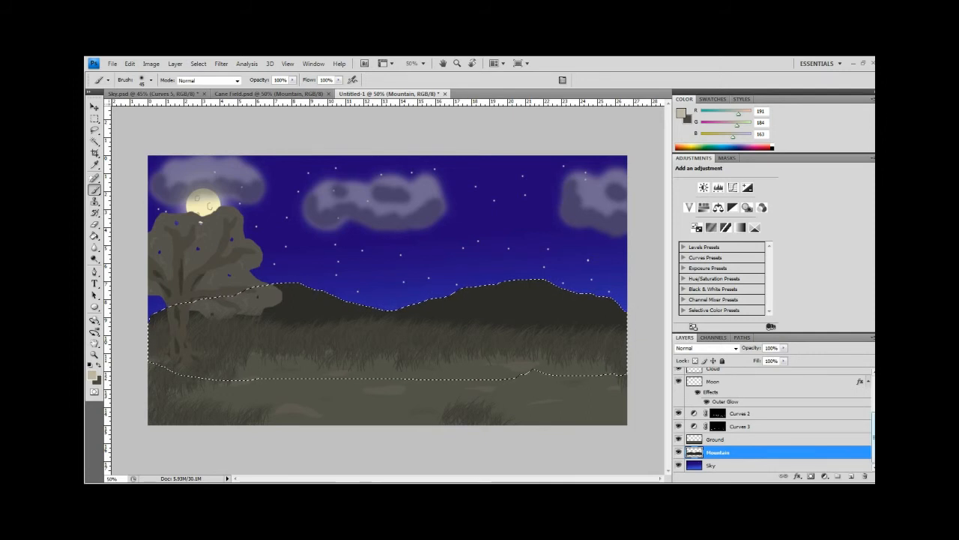
# Add a new layer above the topmost Grass layer and name it Mountain Highlight
pyautogui.scroll(3, 772, 420)
pyautogui.click(712, 373)
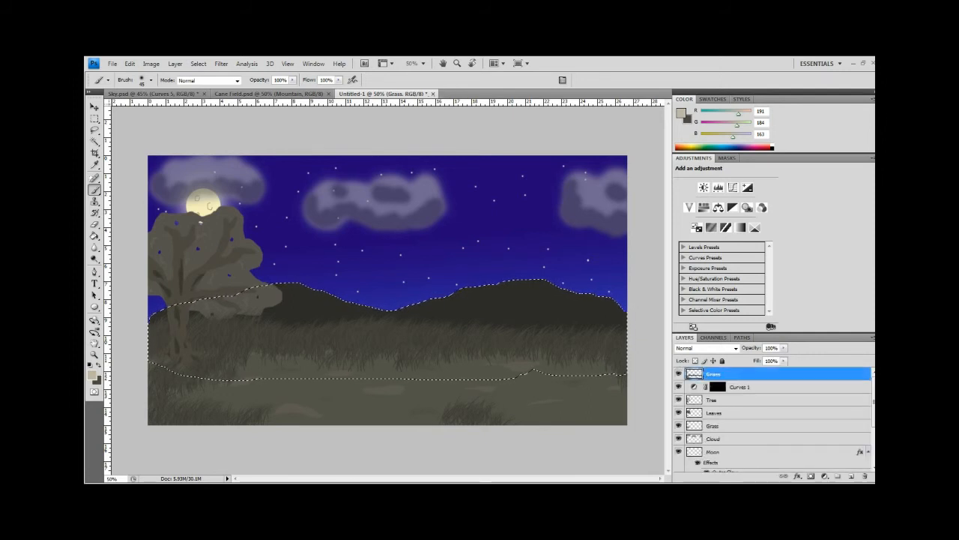
pyautogui.click(713, 452)
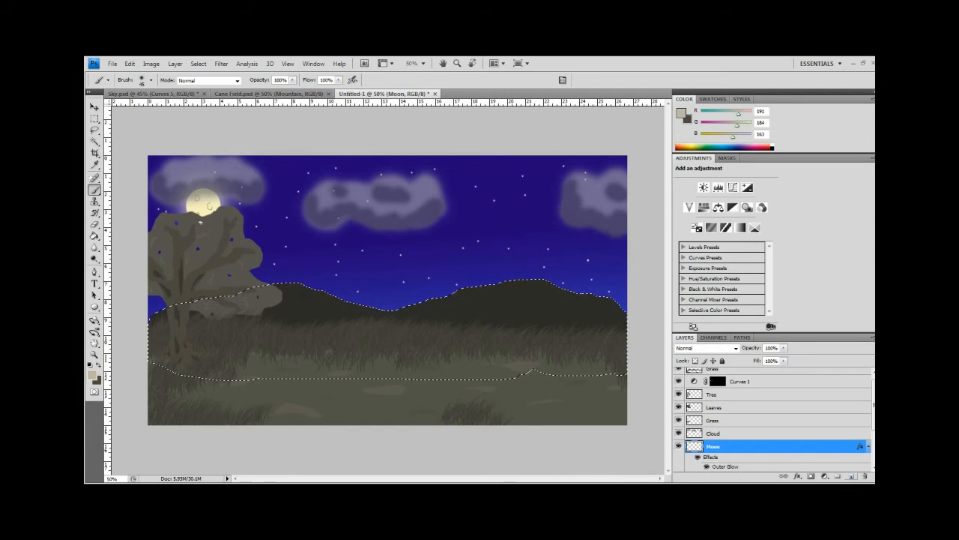
pyautogui.scroll(1, 772, 420)
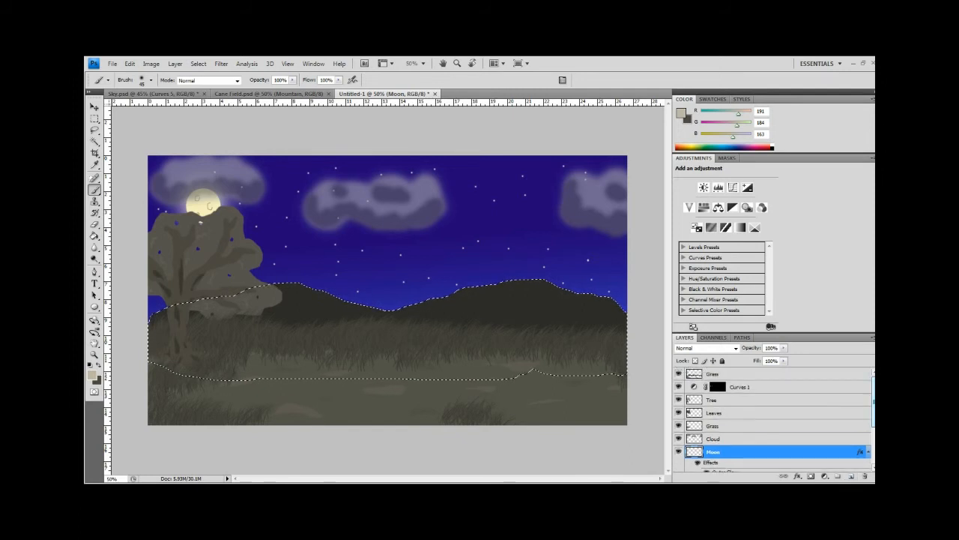
pyautogui.click(713, 374)
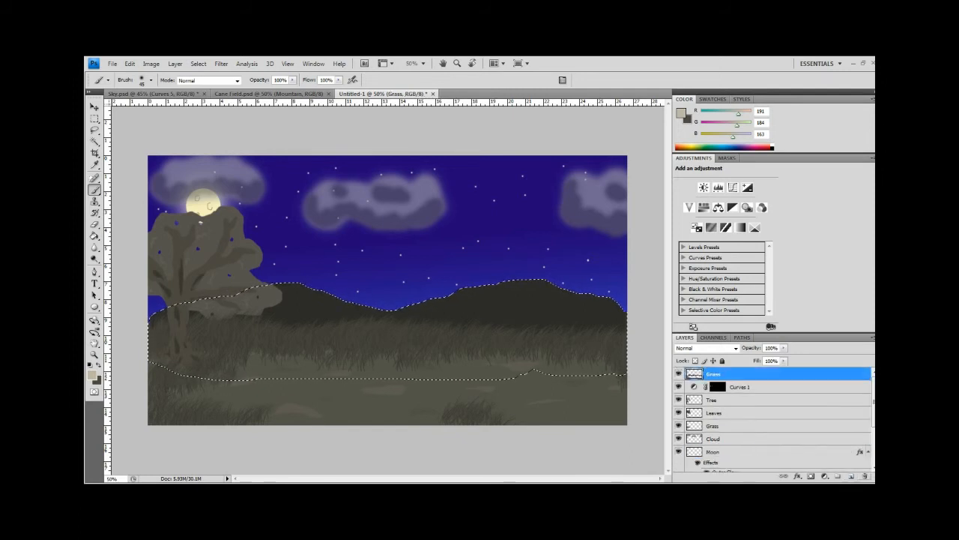
pyautogui.click(852, 476)
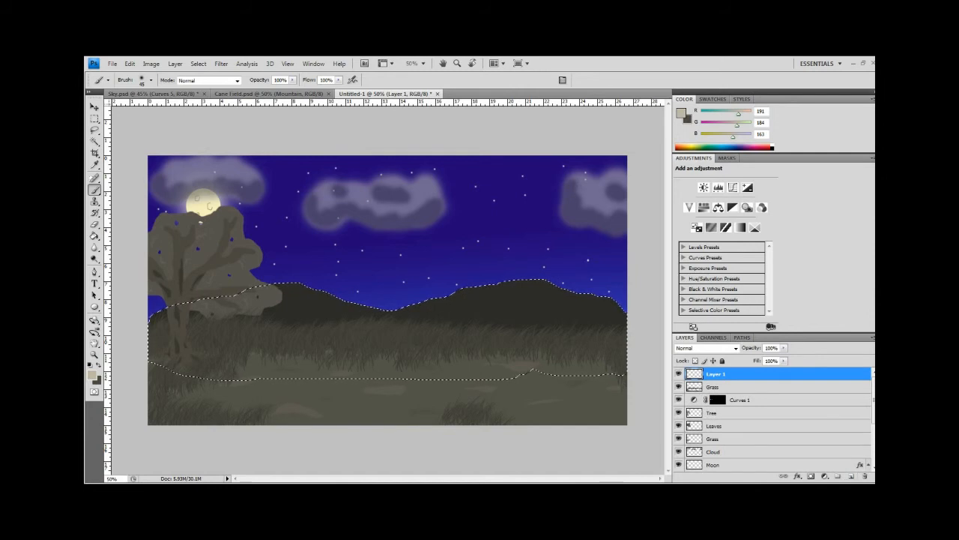
pyautogui.doubleClick(717, 374)
pyautogui.write('Mo')
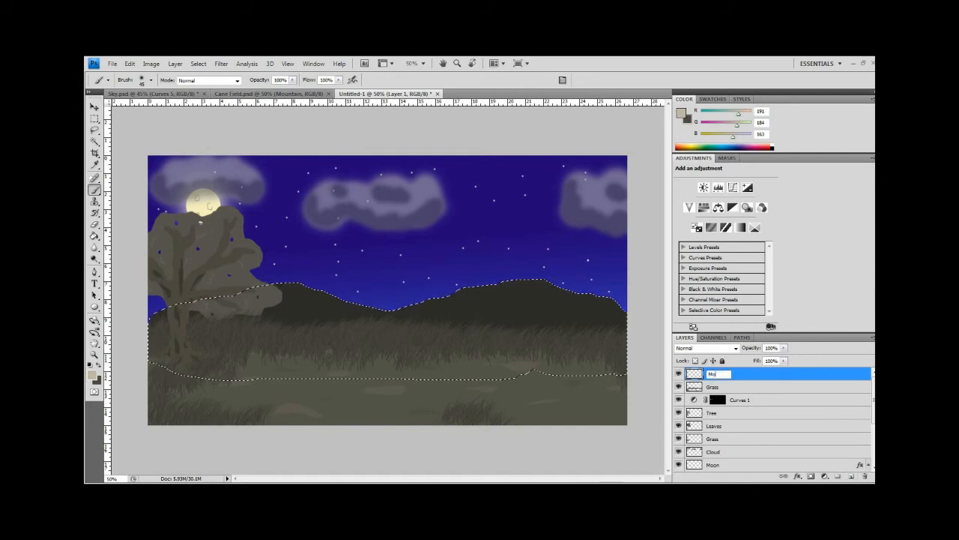
pyautogui.write('untain Highlight')
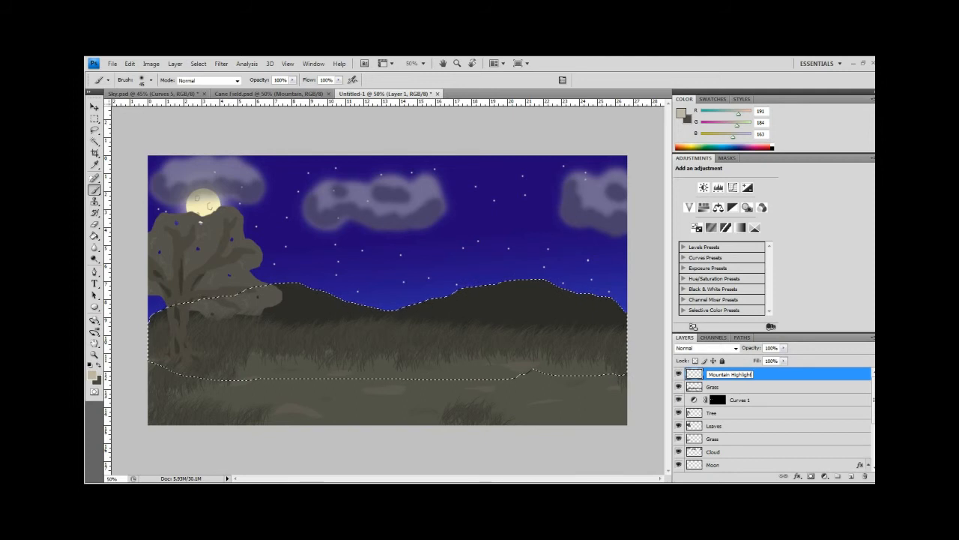
pyautogui.press('Return')
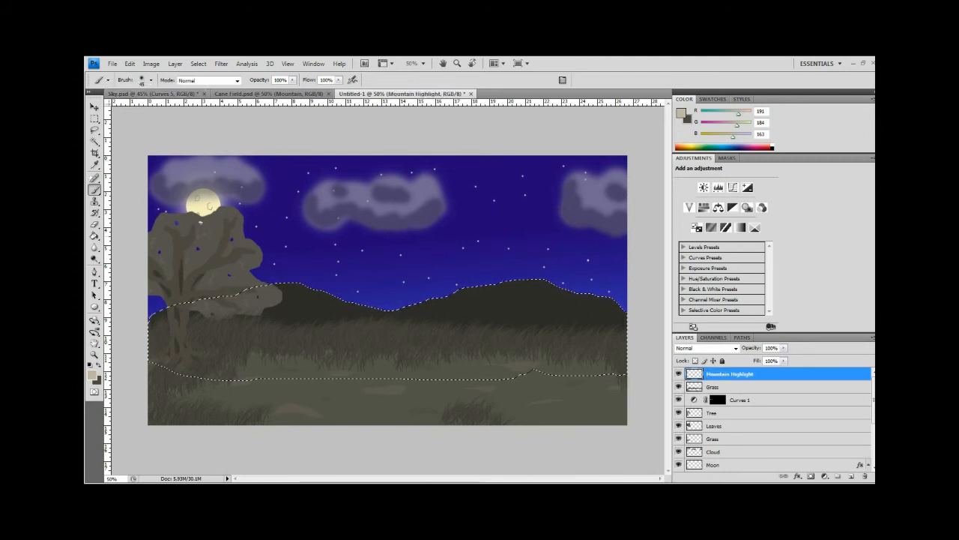
# Undo a trial beige ridge stroke and paint the left-facing ridges of both mountains with foreground colour RGB 136, 133, 124
pyautogui.moveTo(395, 307); pyautogui.dragTo(415, 299)
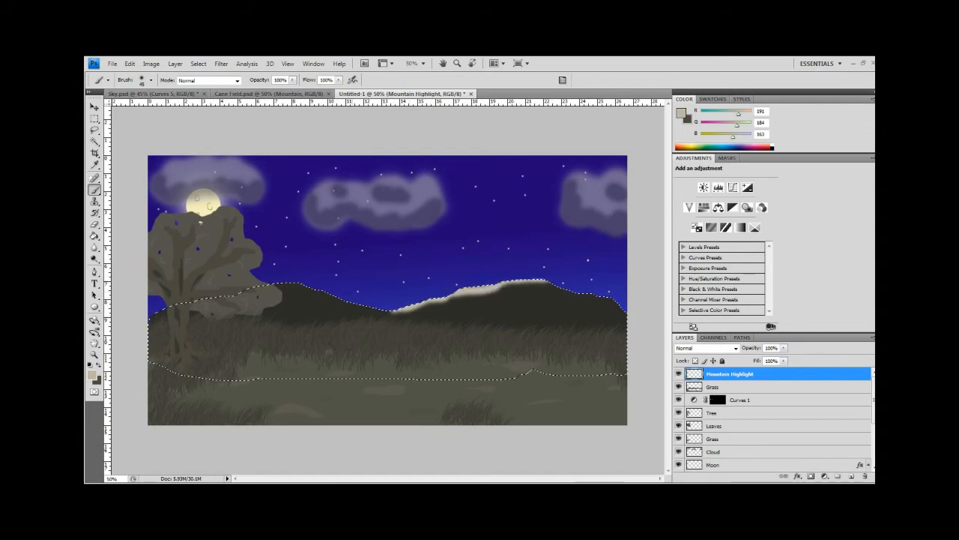
pyautogui.hotkey('ctrl', 'z')
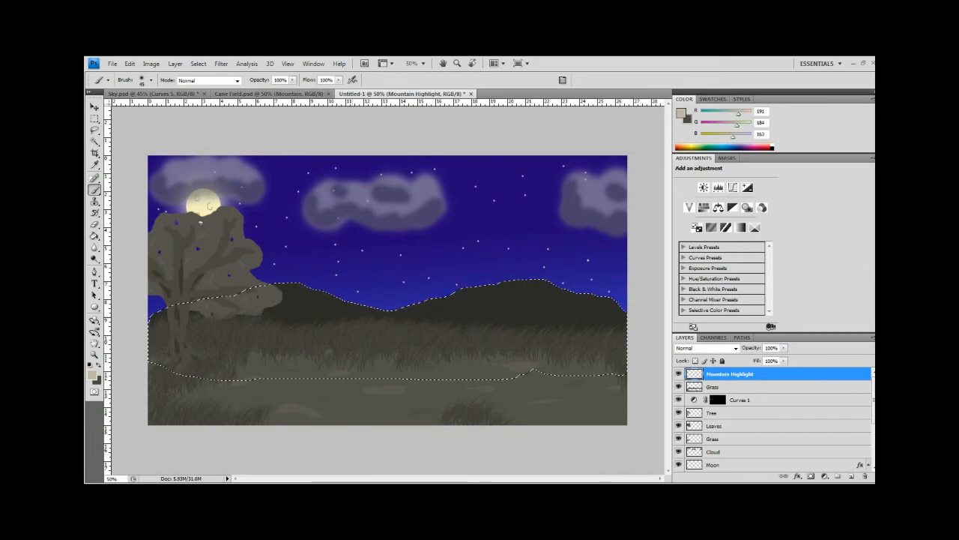
pyautogui.click(91, 375)
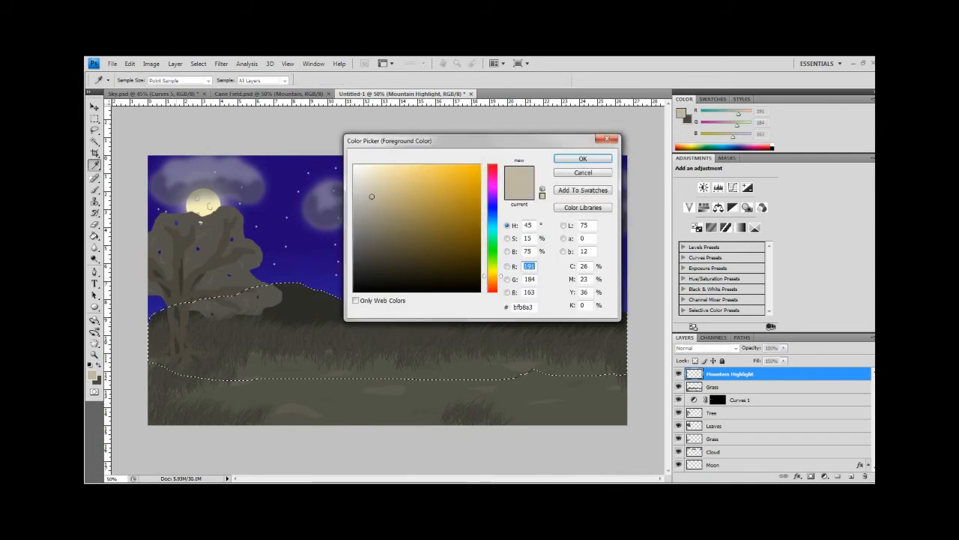
pyautogui.moveTo(372, 197); pyautogui.dragTo(365, 224)
pyautogui.press('Return')
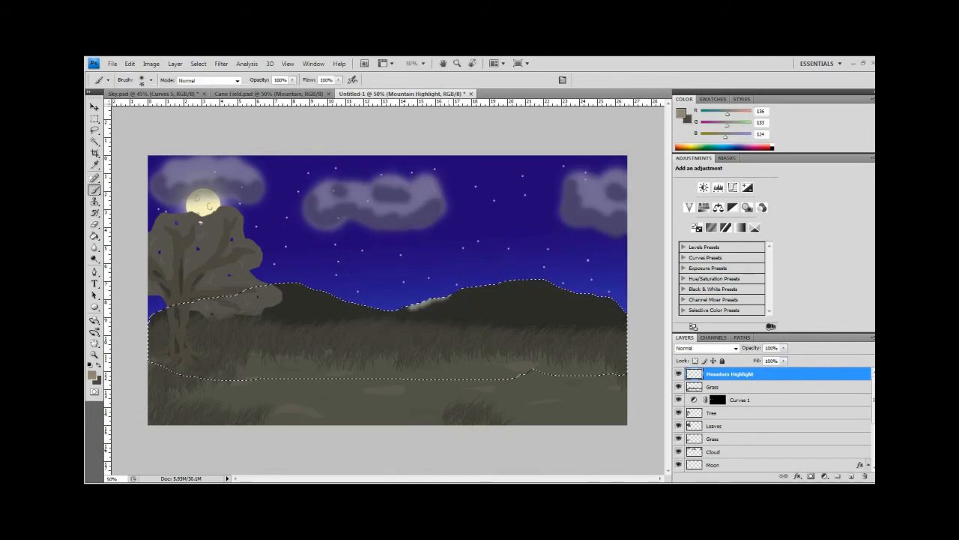
pyautogui.moveTo(450, 298); pyautogui.dragTo(516, 282)
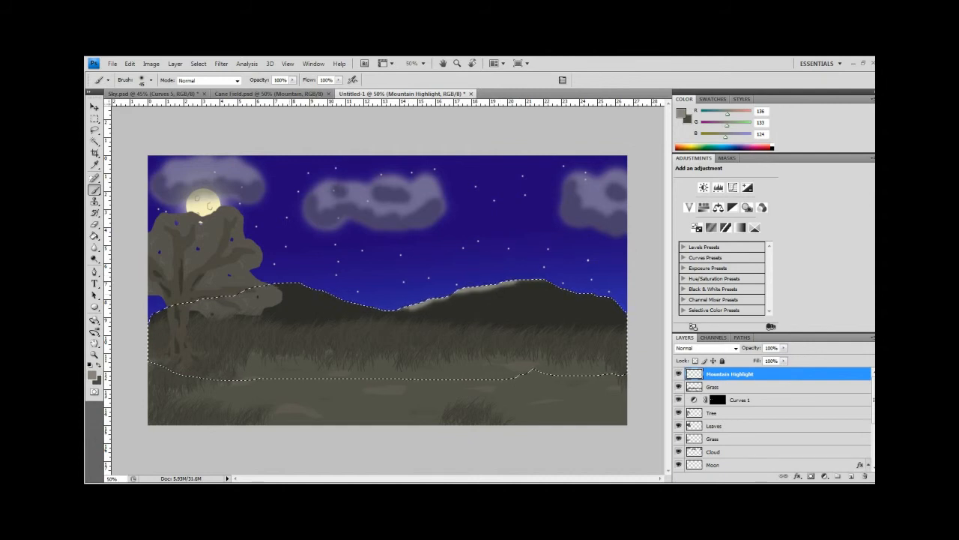
pyautogui.moveTo(296, 280); pyautogui.dragTo(274, 282)
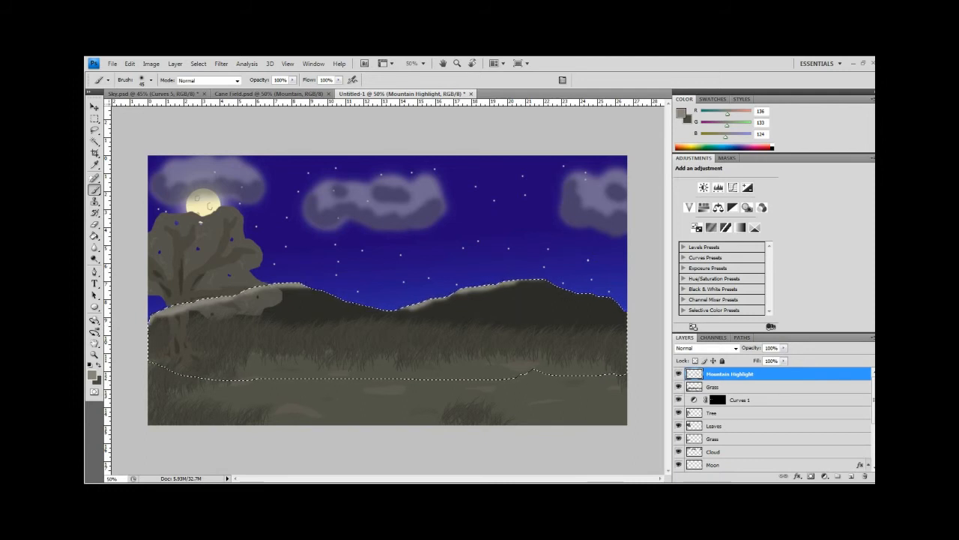
# Paint short highlight streaks on the slopes of both mountains with a soft 17 px brush
pyautogui.click(151, 80)
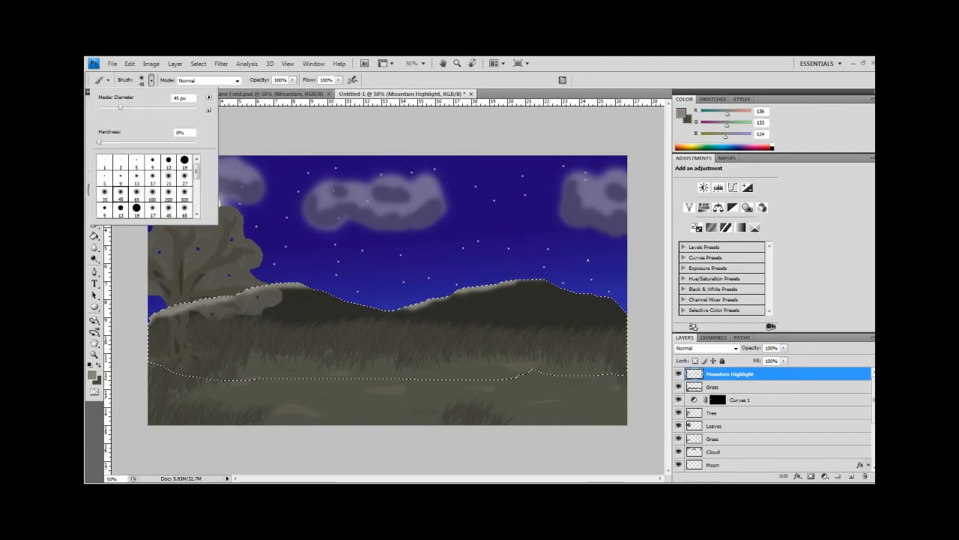
pyautogui.click(153, 177)
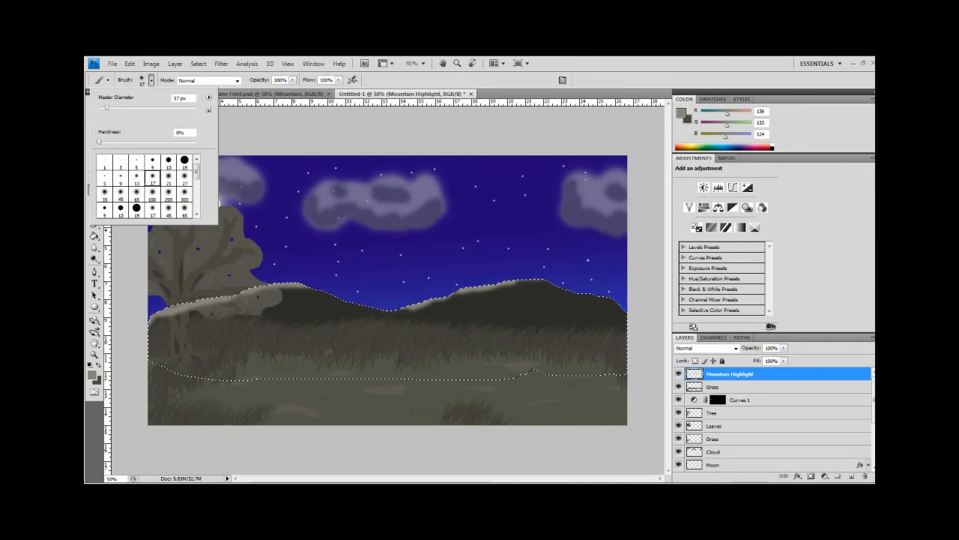
pyautogui.click(510, 302)
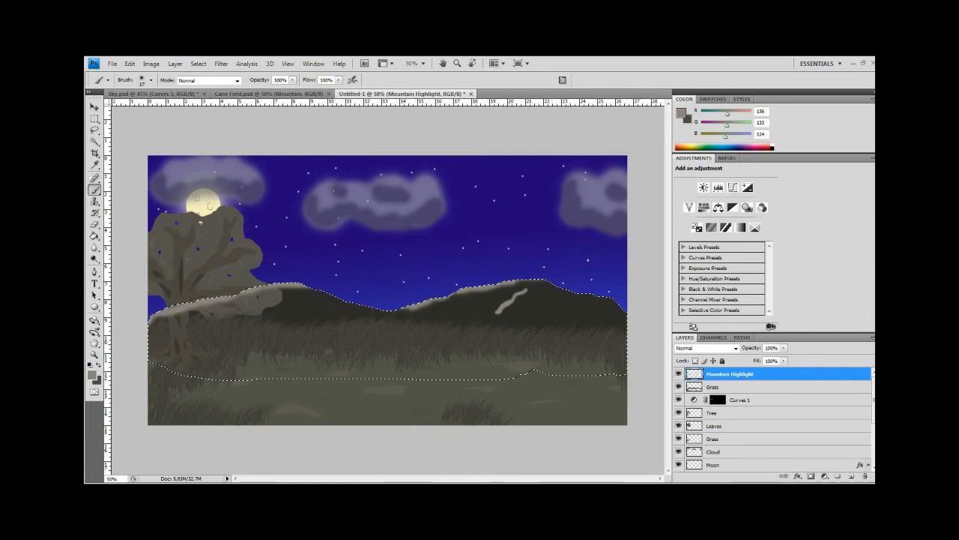
pyautogui.moveTo(553, 301); pyautogui.dragTo(551, 307)
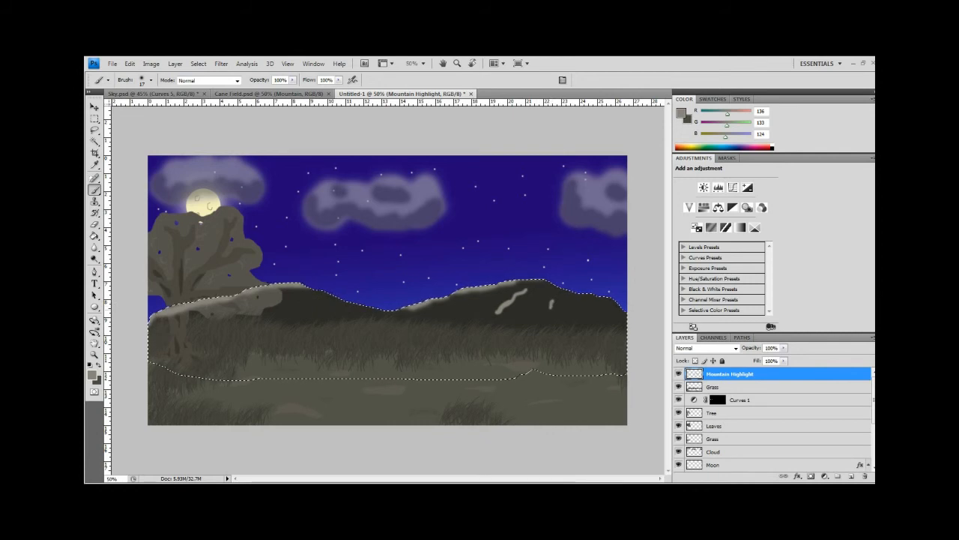
pyautogui.moveTo(293, 304); pyautogui.dragTo(308, 300)
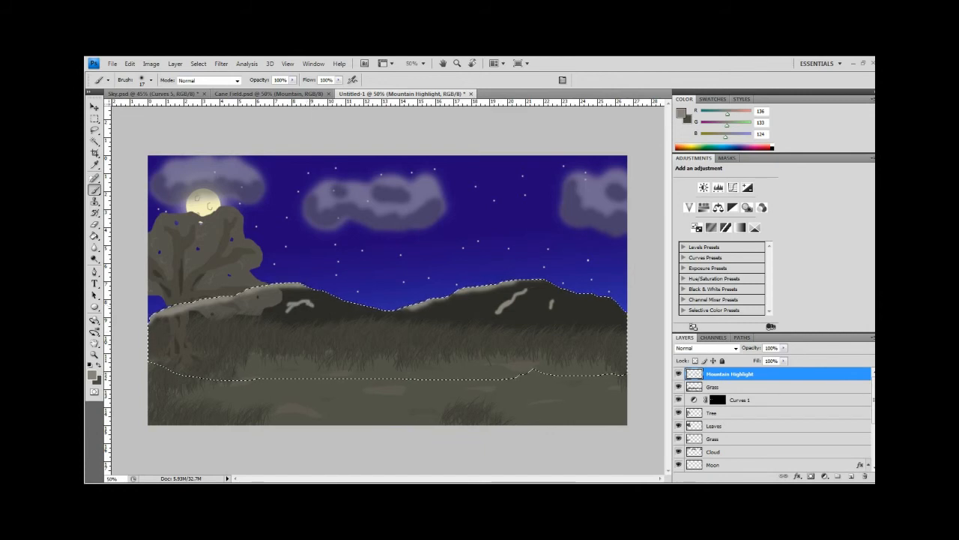
# Lower the Mountain Highlight layer's opacity to 43%
pyautogui.doubleClick(794, 375)
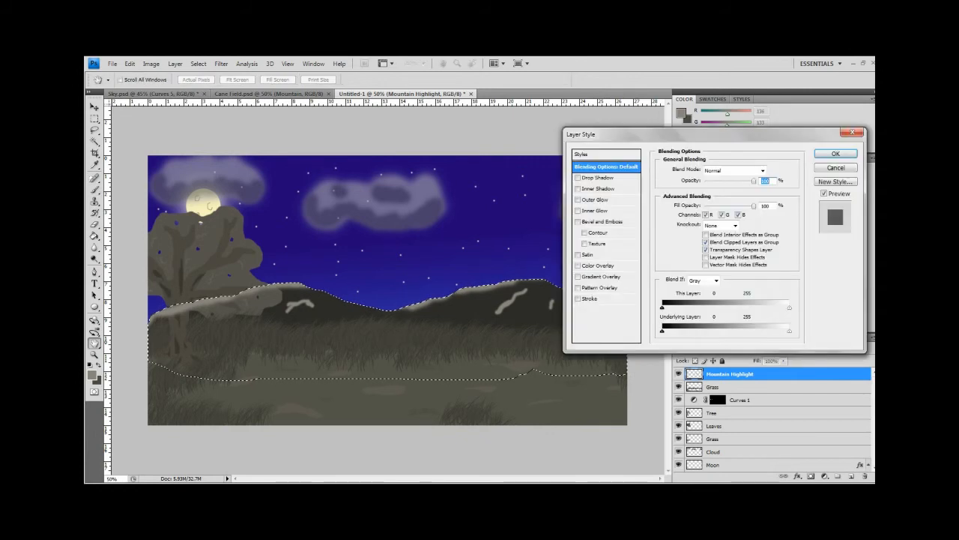
pyautogui.moveTo(754, 181); pyautogui.dragTo(726, 180)
pyautogui.click(835, 153)
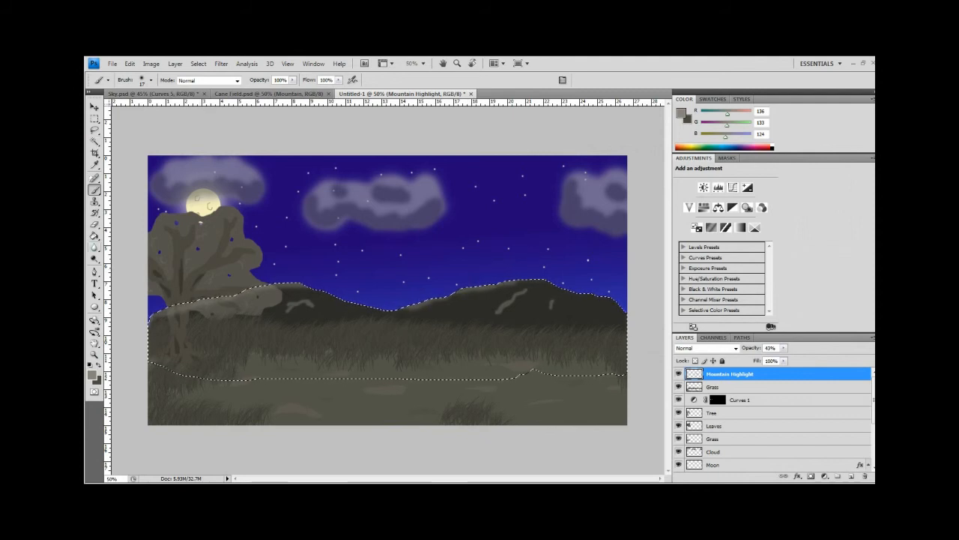
# Erase the highlight streaks on the slopes of both mountains with a hard 19 px eraser
pyautogui.press('e')
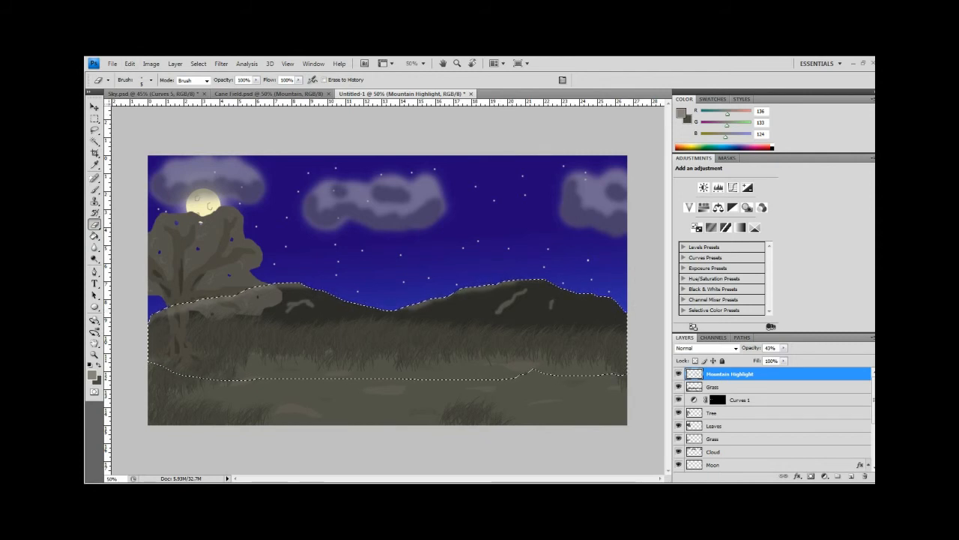
pyautogui.click(151, 80)
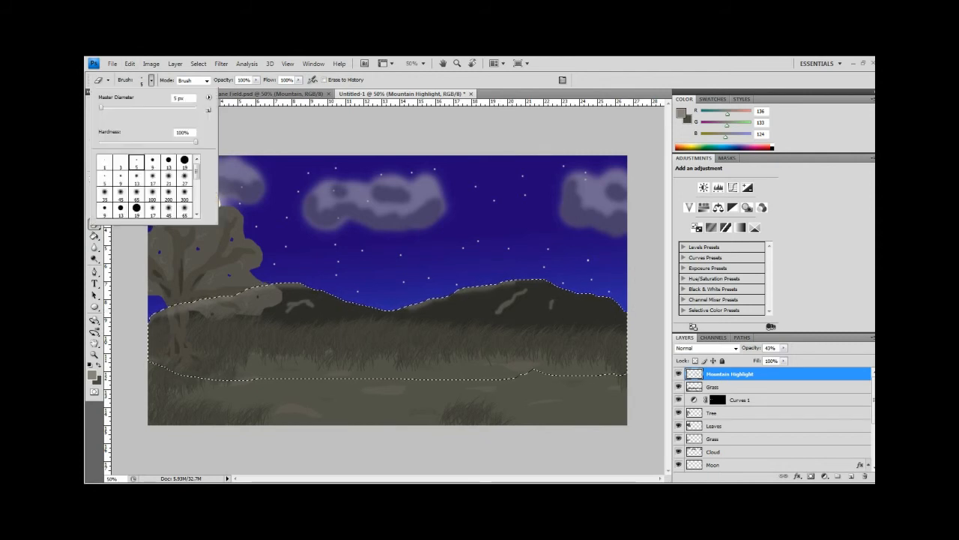
pyautogui.click(185, 160)
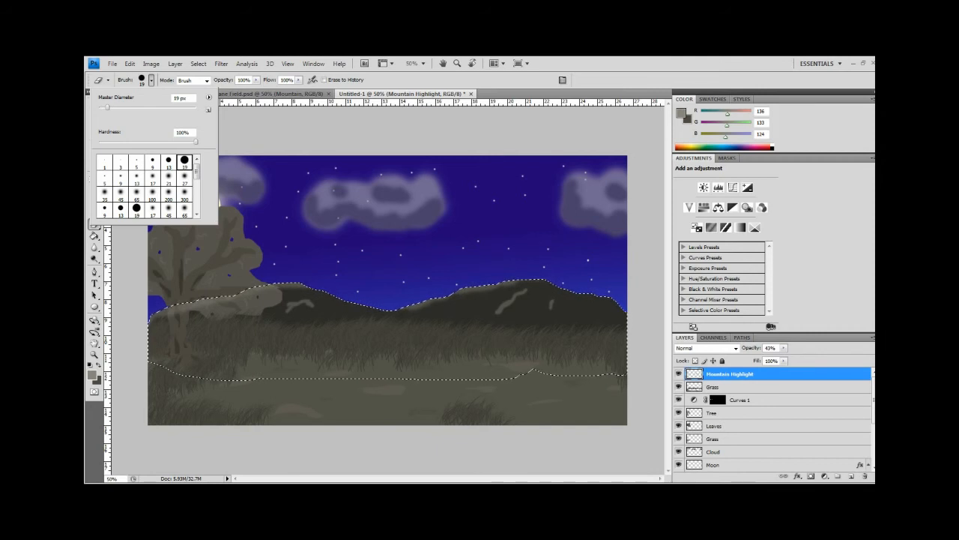
pyautogui.moveTo(498, 311); pyautogui.dragTo(518, 293)
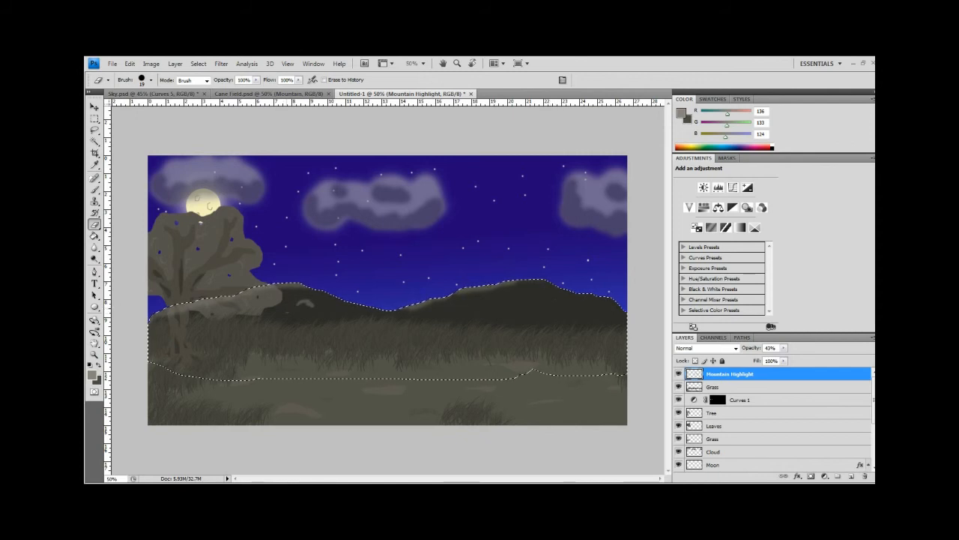
pyautogui.moveTo(307, 303); pyautogui.dragTo(313, 301)
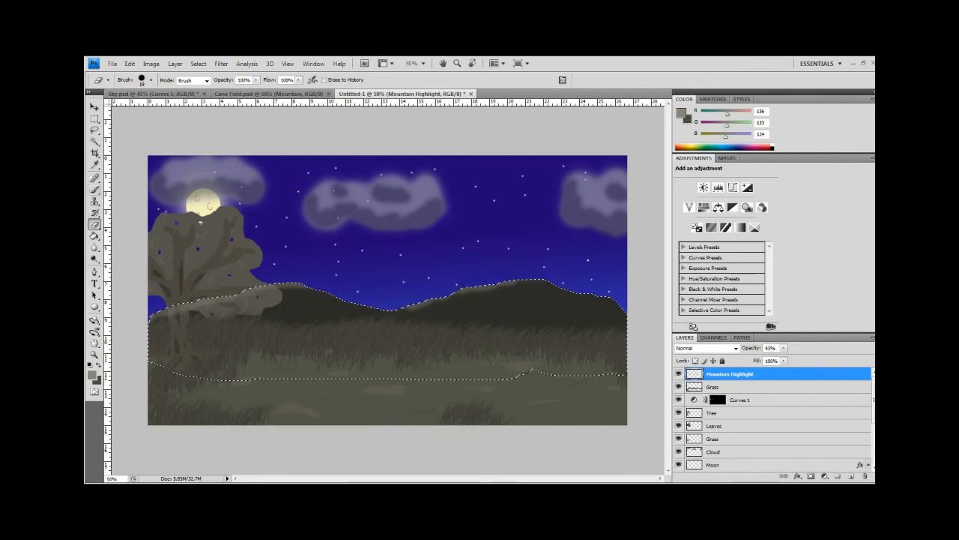
# Repaint thinner highlight streaks on the slopes of both mountains with a soft 13 px brush
pyautogui.click(95, 189)
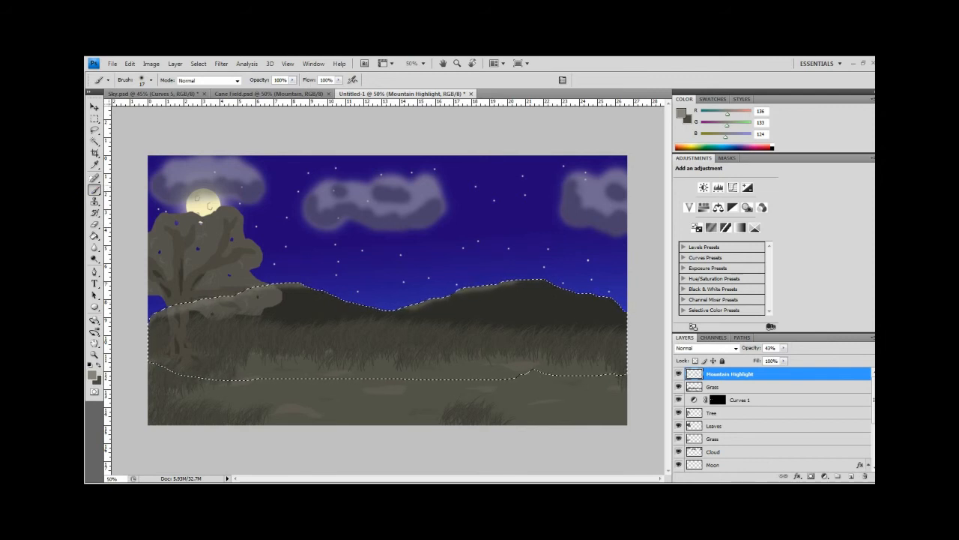
pyautogui.click(151, 80)
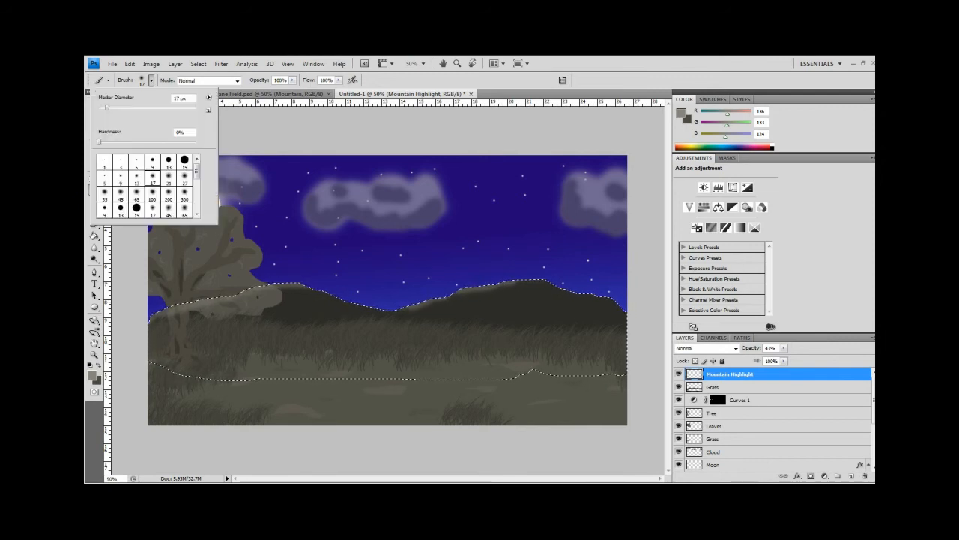
pyautogui.click(136, 179)
pyautogui.moveTo(518, 297); pyautogui.dragTo(510, 306)
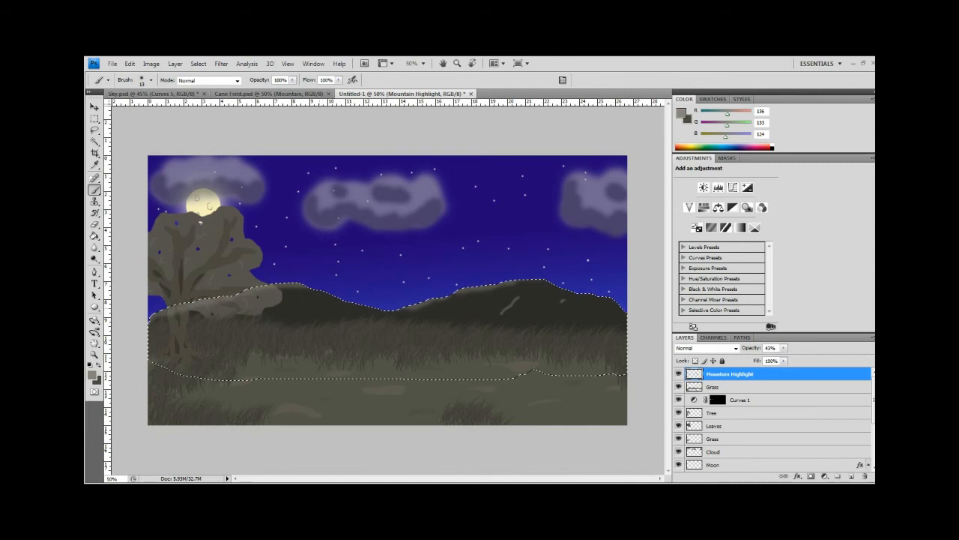
pyautogui.moveTo(299, 302); pyautogui.dragTo(308, 309)
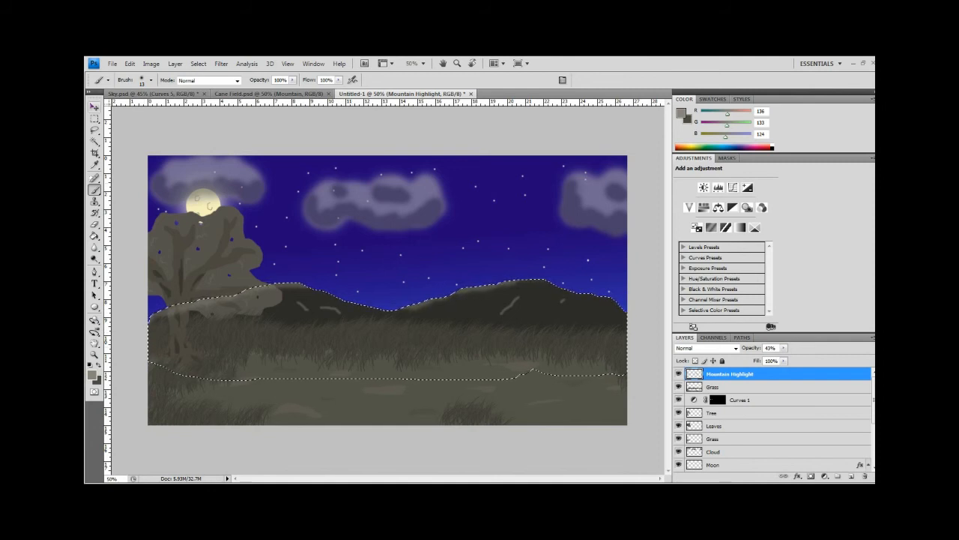
# Deselect the mountain selection and move the Mountain Highlight layer directly below the Leaves layer
pyautogui.click(94, 118)
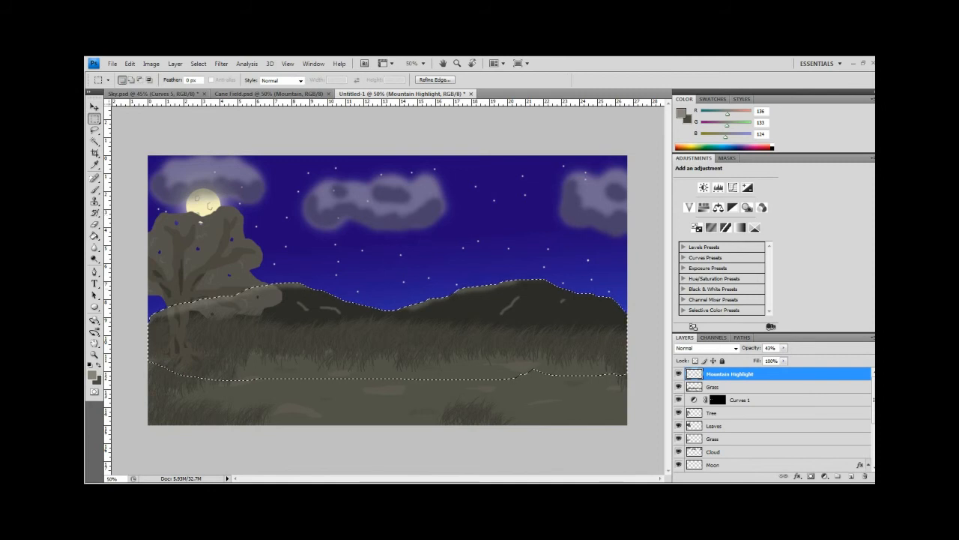
pyautogui.rightClick(295, 294)
pyautogui.click(322, 299)
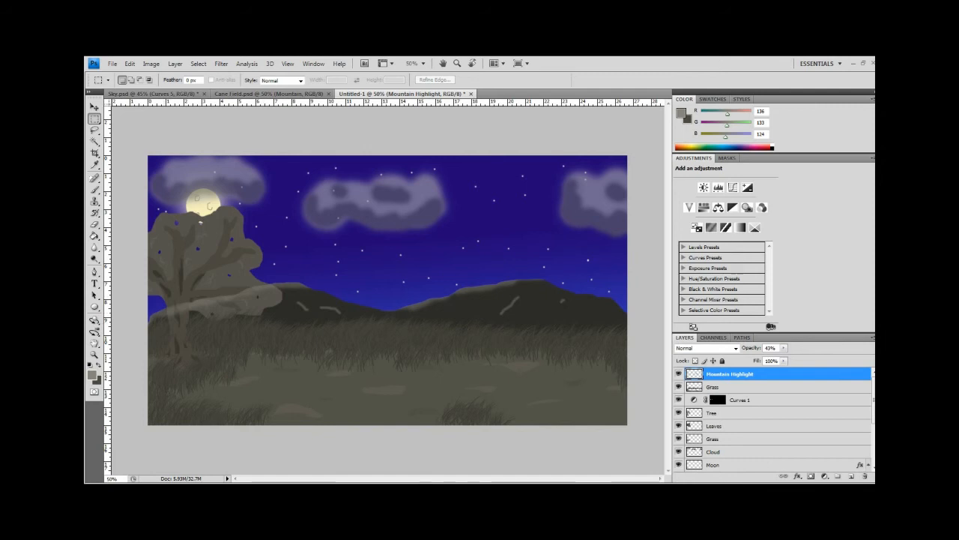
pyautogui.moveTo(731, 373); pyautogui.dragTo(731, 426)
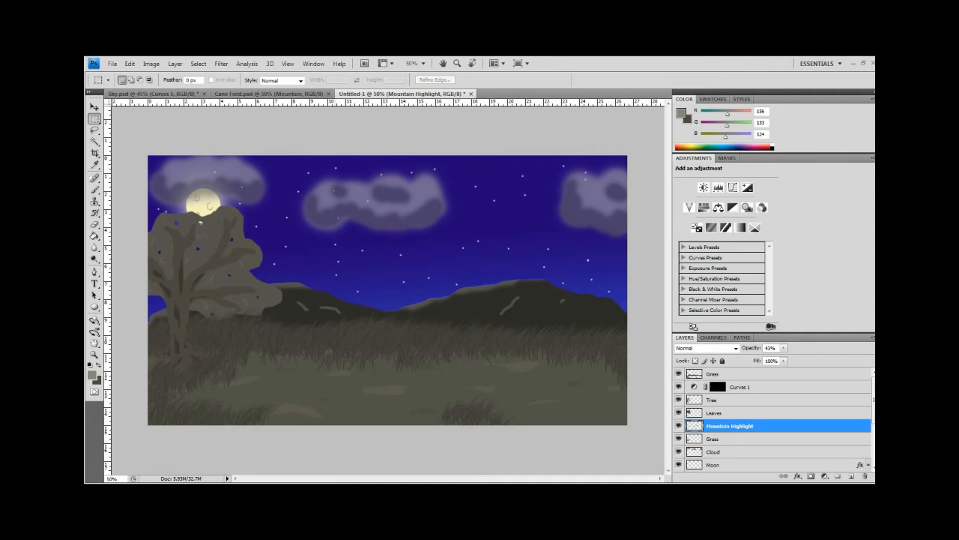
# Nudge the Sky layer upward so more of its lighter blue lower part shows above the mountains
pyautogui.scroll(-3, 772, 420)
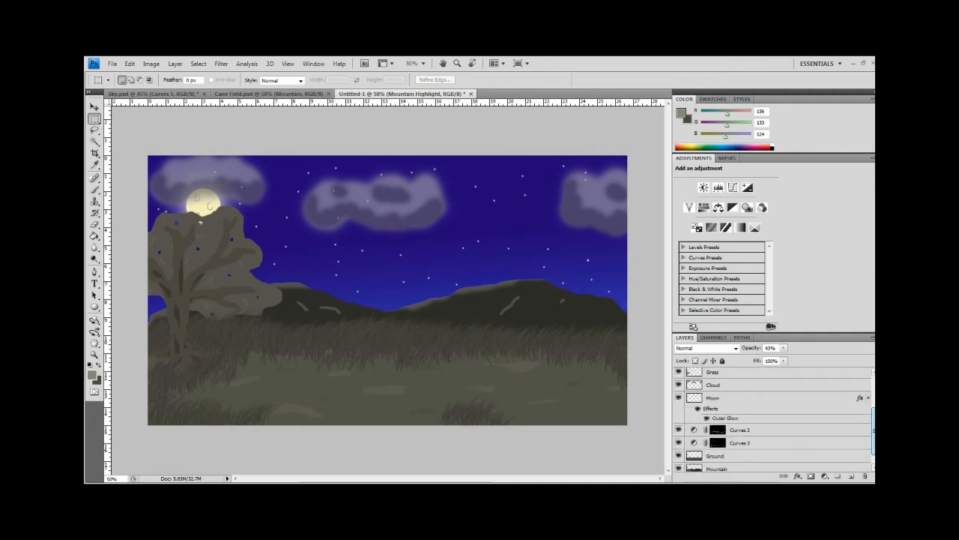
pyautogui.click(712, 465)
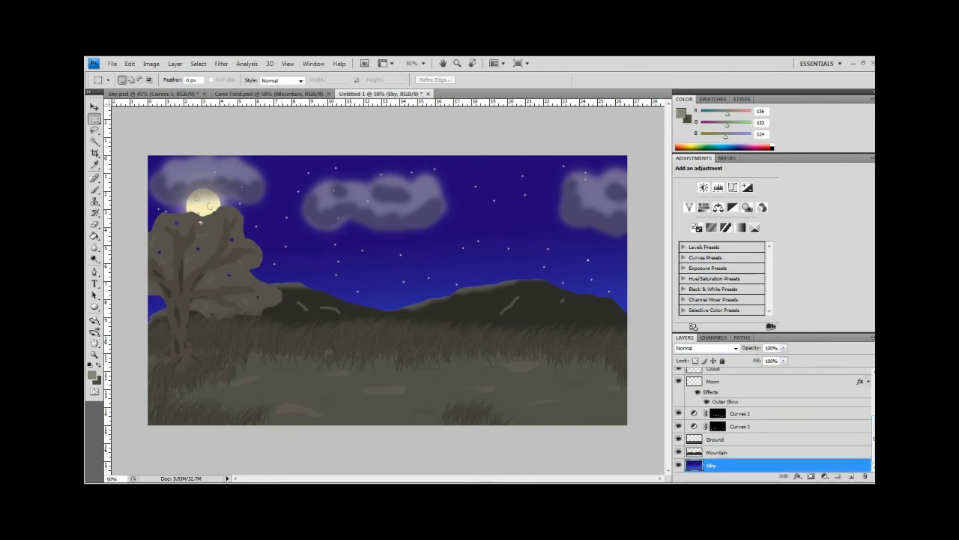
pyautogui.press('v')
pyautogui.press('Up')
pyautogui.press('Up')
pyautogui.press('Up')
pyautogui.press('Up')
pyautogui.press('Up')
pyautogui.press('Up')
pyautogui.press('Up')
pyautogui.press('Up')
pyautogui.press('Up')
pyautogui.press('Up')
pyautogui.press('Up')
pyautogui.press('Up')
pyautogui.press('Up')
pyautogui.press('Up')
pyautogui.press('Up')
pyautogui.press('Up')
pyautogui.press('Up')
pyautogui.press('Up')
pyautogui.press('Up')
pyautogui.press('Up')
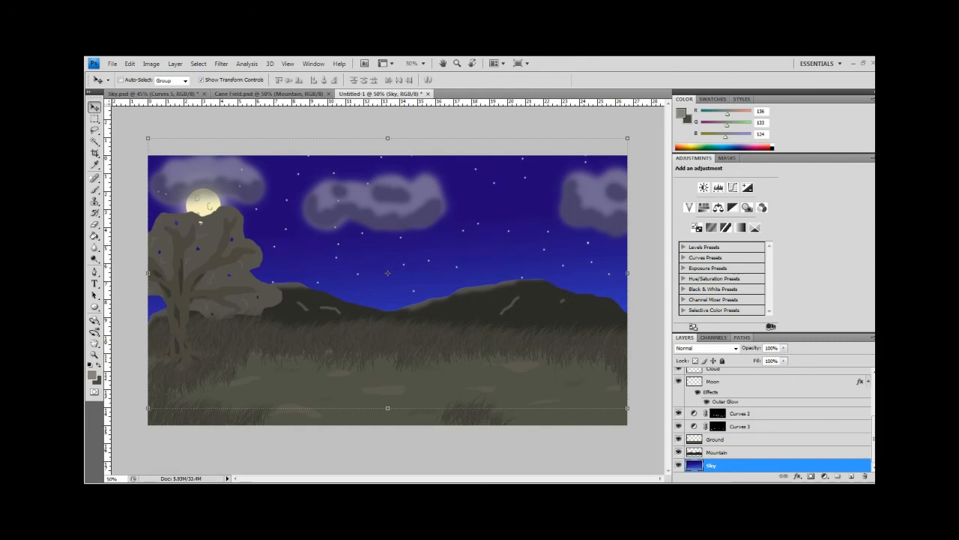
# Open the Cloud layer's style settings, undo a trial opacity reduction and enable the Inner Shadow effect
pyautogui.scroll(3, 772, 420)
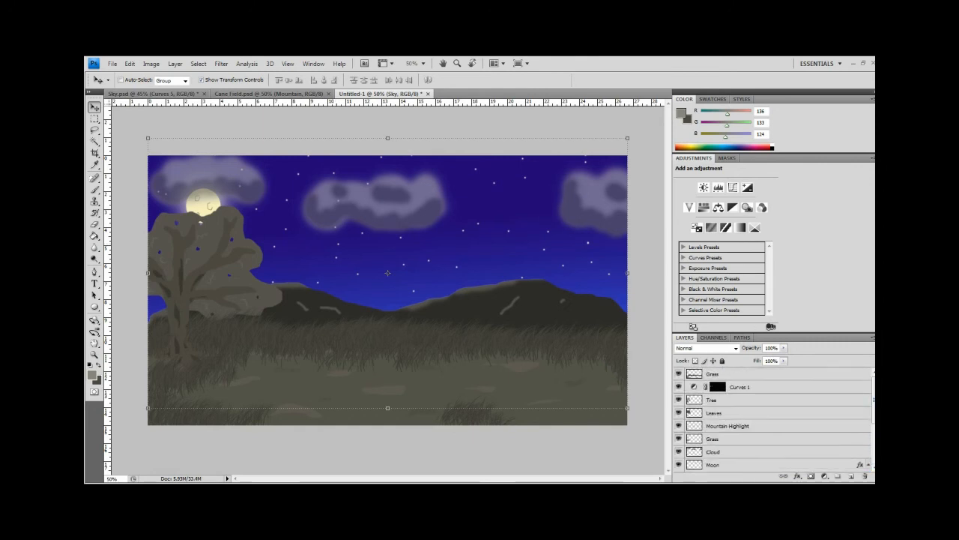
pyautogui.doubleClick(787, 451)
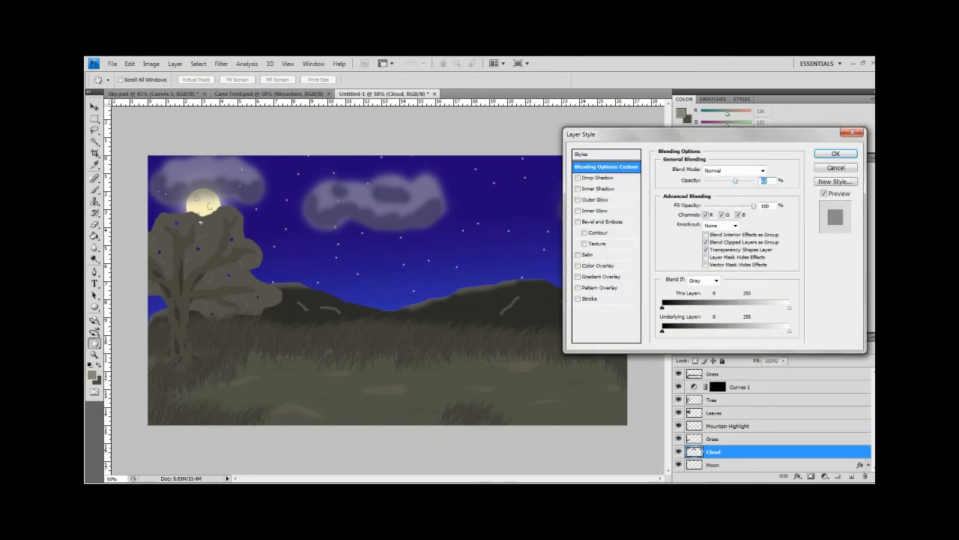
pyautogui.moveTo(736, 182); pyautogui.dragTo(727, 181)
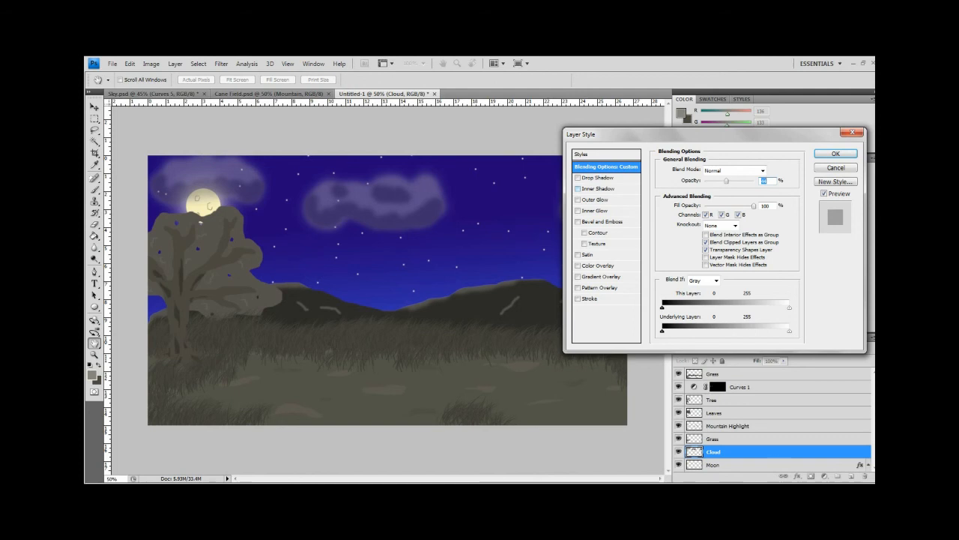
pyautogui.hotkey('ctrl', 'z')
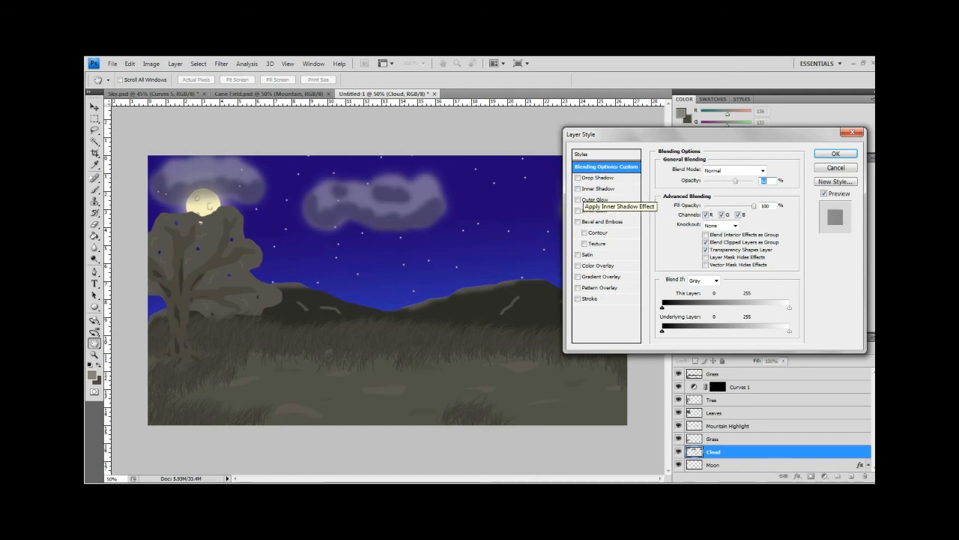
pyautogui.click(578, 188)
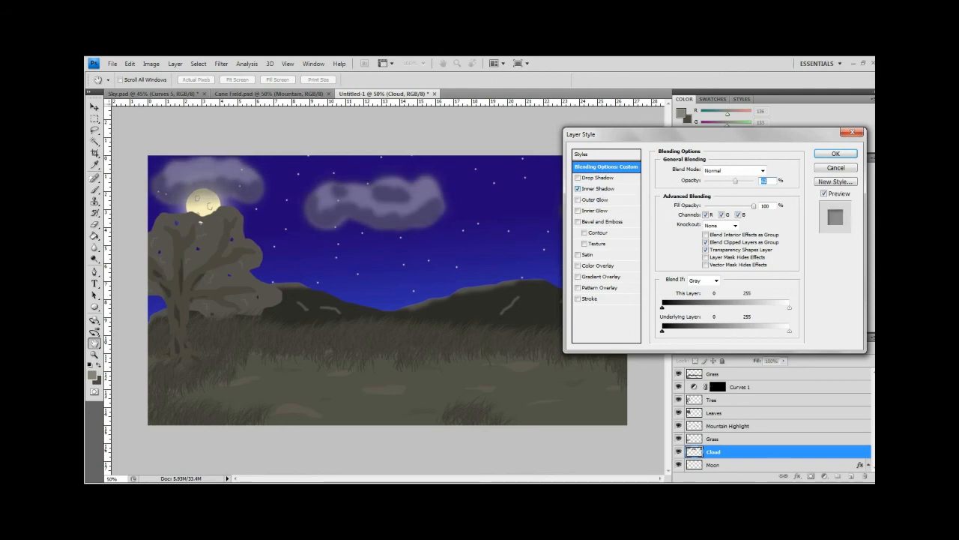
pyautogui.click(578, 188)
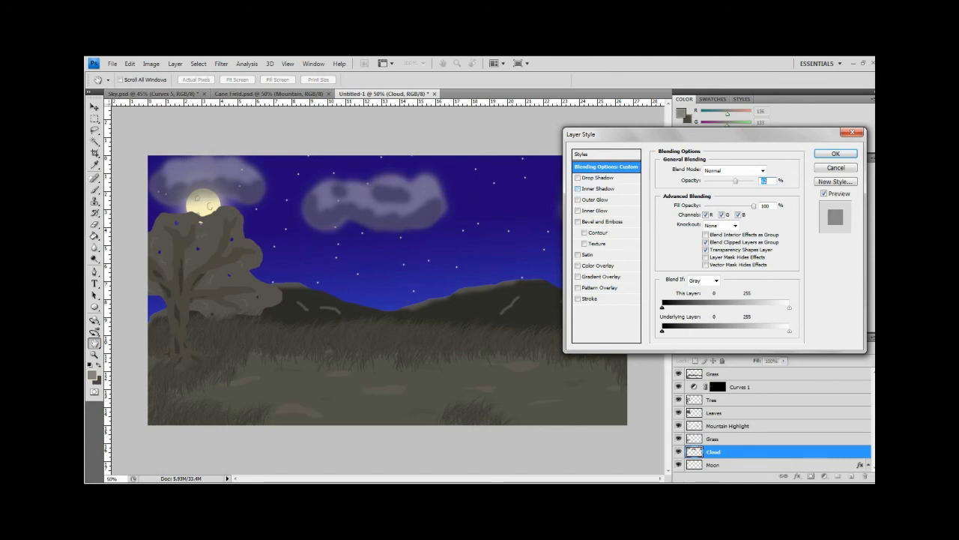
pyautogui.click(578, 188)
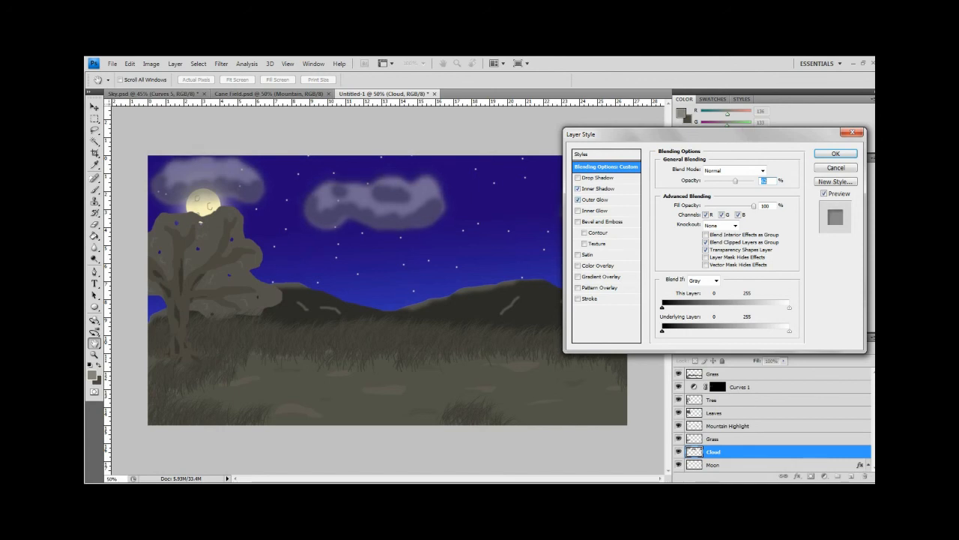
# Try the Outer Glow, Inner Glow and Drop Shadow effects on the Cloud layer, switching each off again
pyautogui.click(578, 199)
pyautogui.click(578, 200)
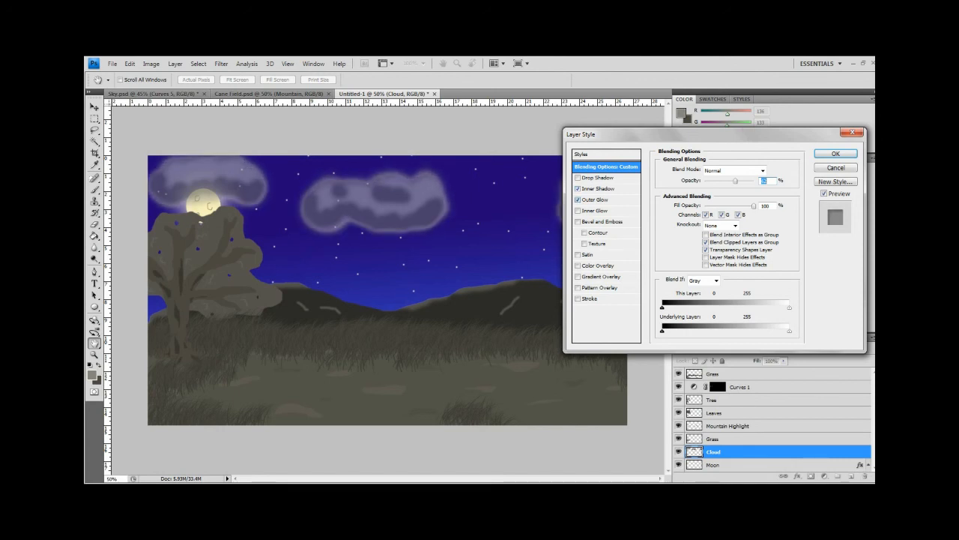
pyautogui.click(578, 199)
pyautogui.click(578, 210)
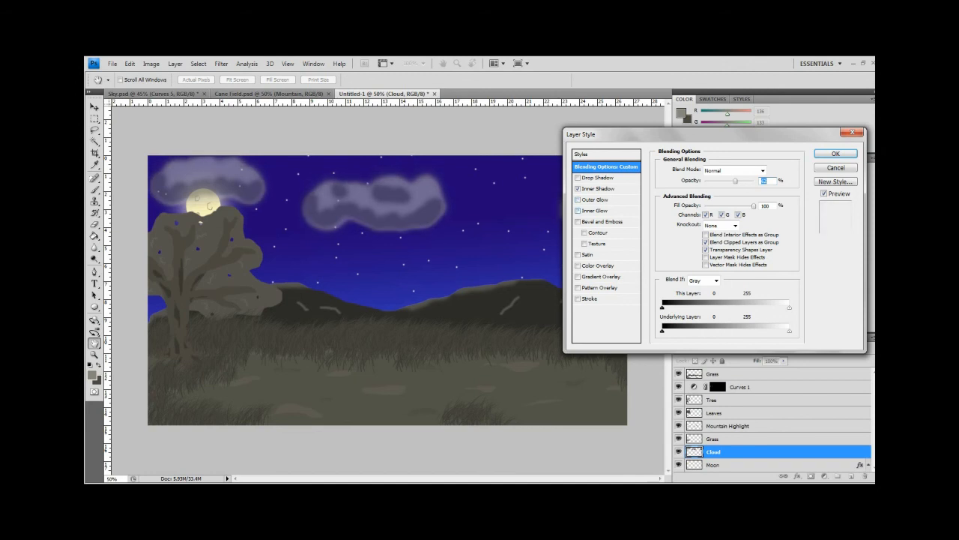
pyautogui.click(578, 211)
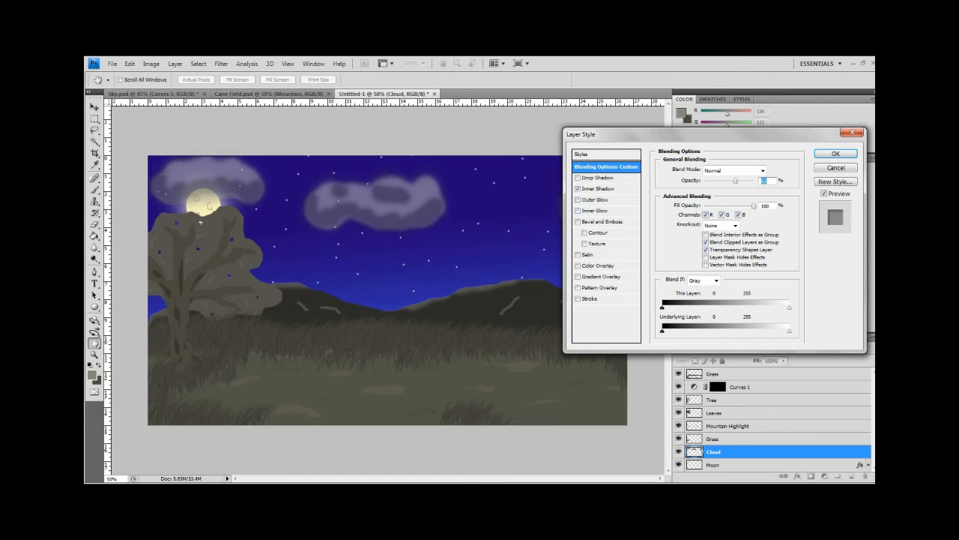
pyautogui.click(578, 178)
pyautogui.click(578, 178)
# Apply the Cloud layer's style settings and set the document zoom to 55%
pyautogui.click(835, 153)
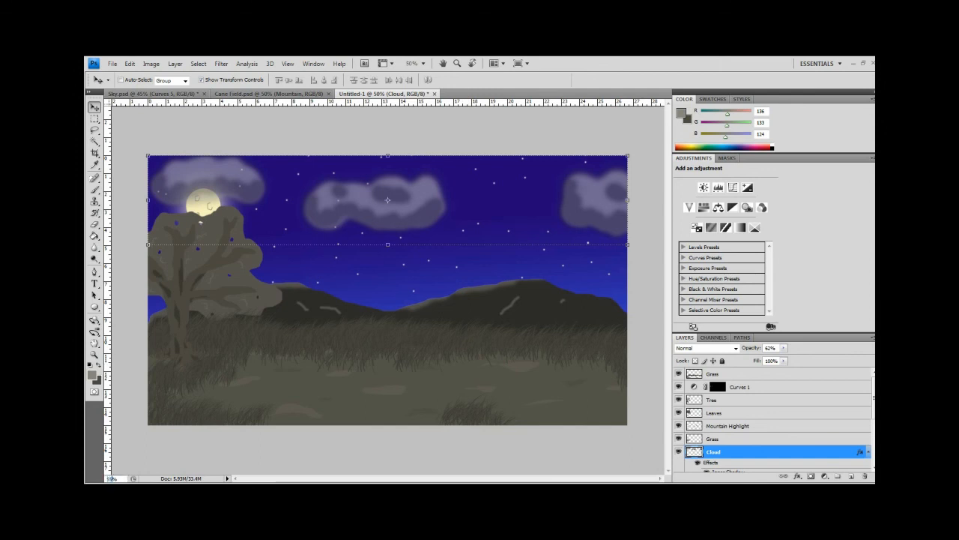
pyautogui.press('Return')
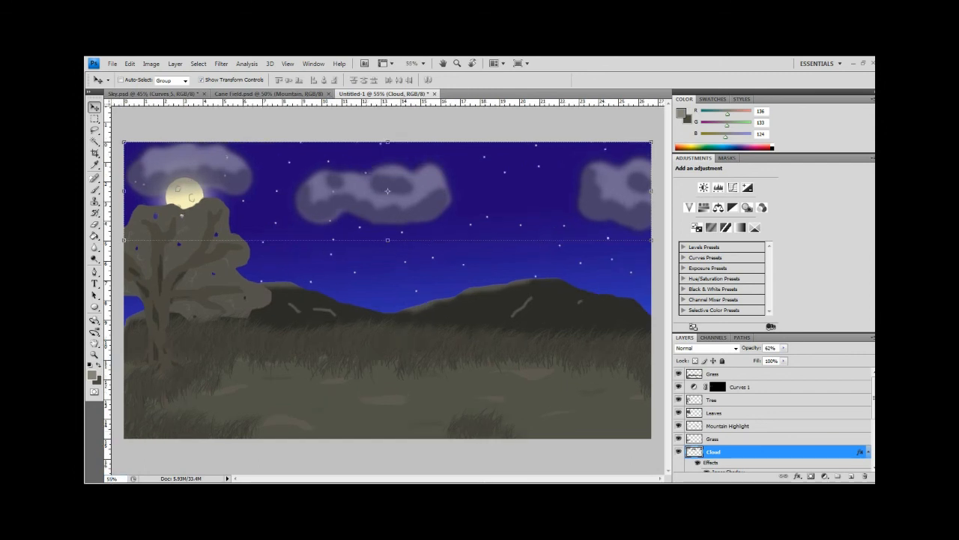
pyautogui.click(94, 118)
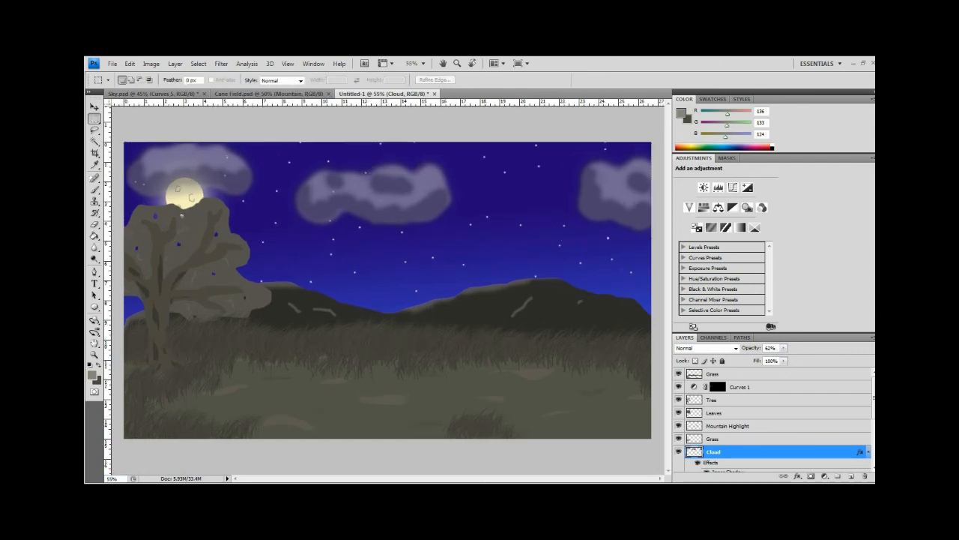